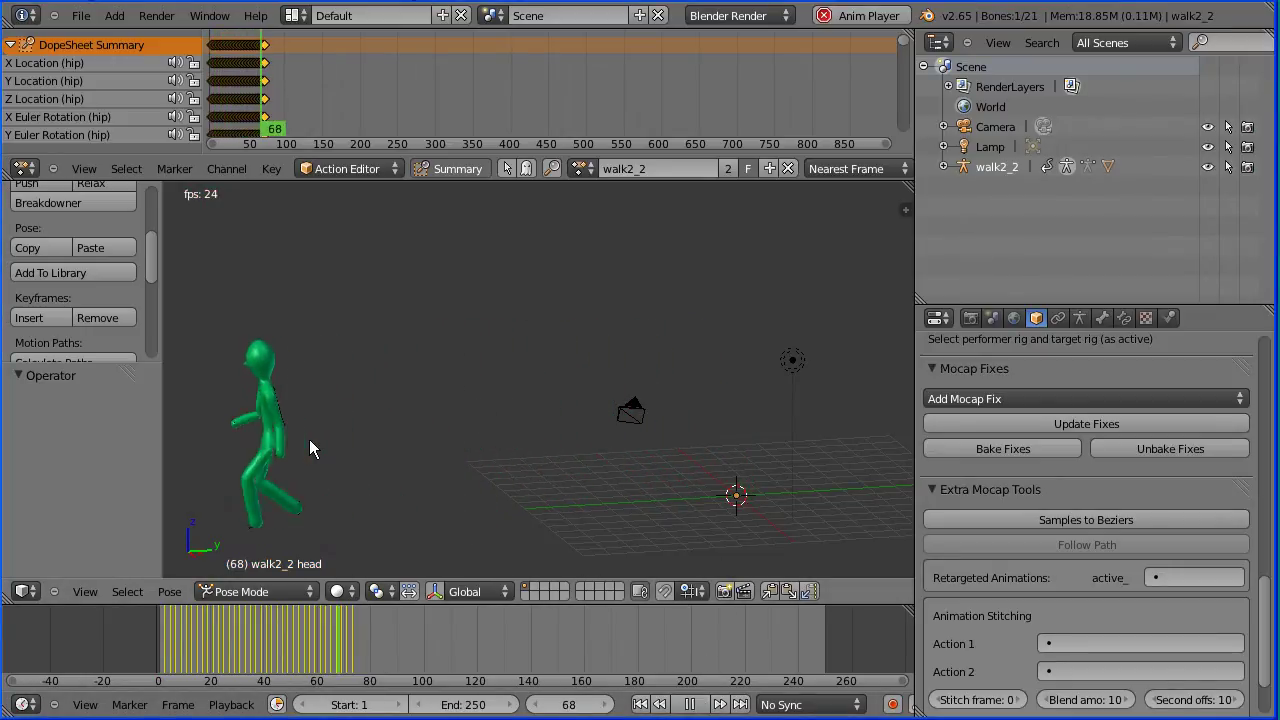
Pause the walk playback, rewind to frame 1, and list the stickman's available actions
{"action": "left_click", "coordinate": [689, 704]}
{"action": "left_click", "coordinate": [640, 704]}
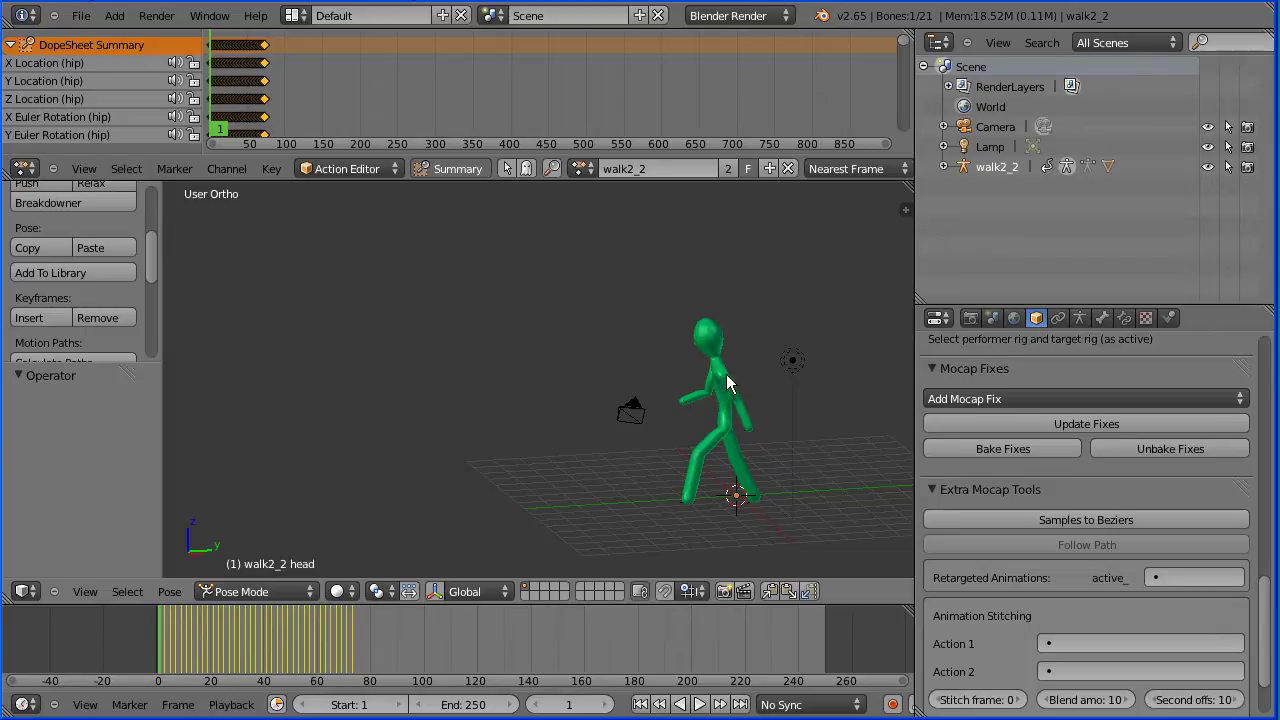
{"action": "left_click", "coordinate": [580, 168]}
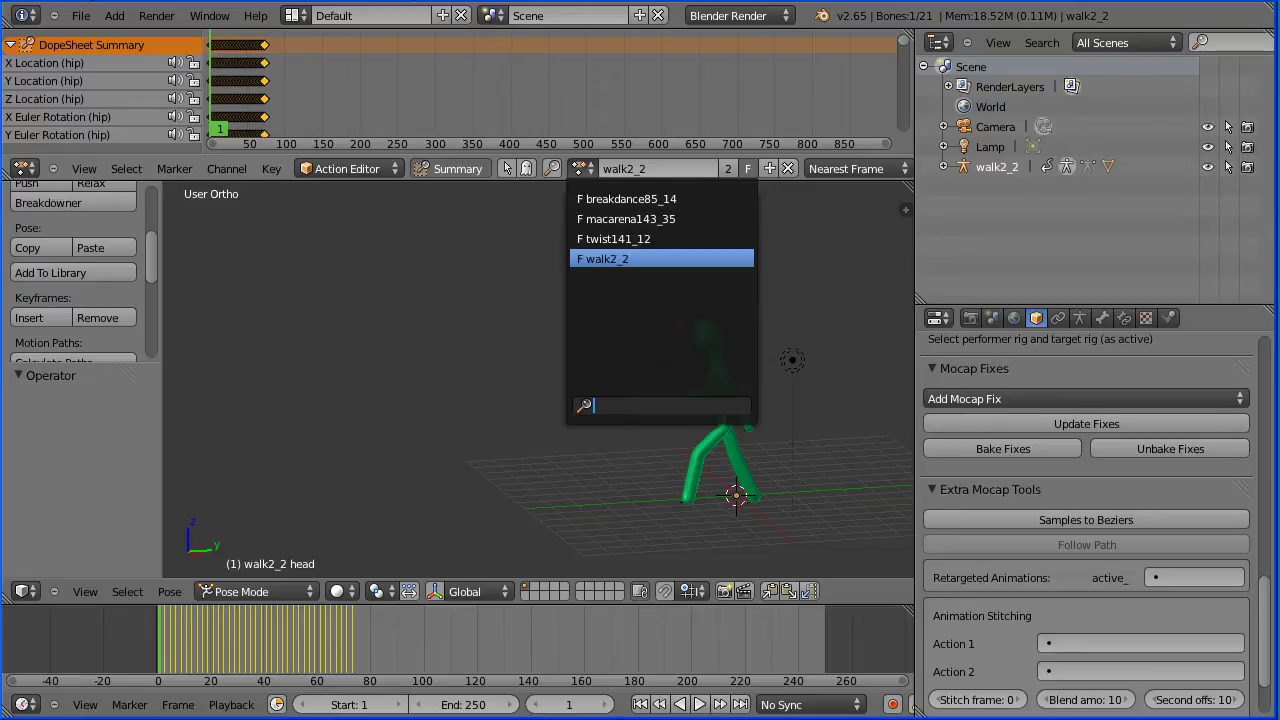
Open the CMU mocap index spreadsheet and select row 2513, 143_35 Macarena Dance
{"action": "key", "text": "alt+Tab"}
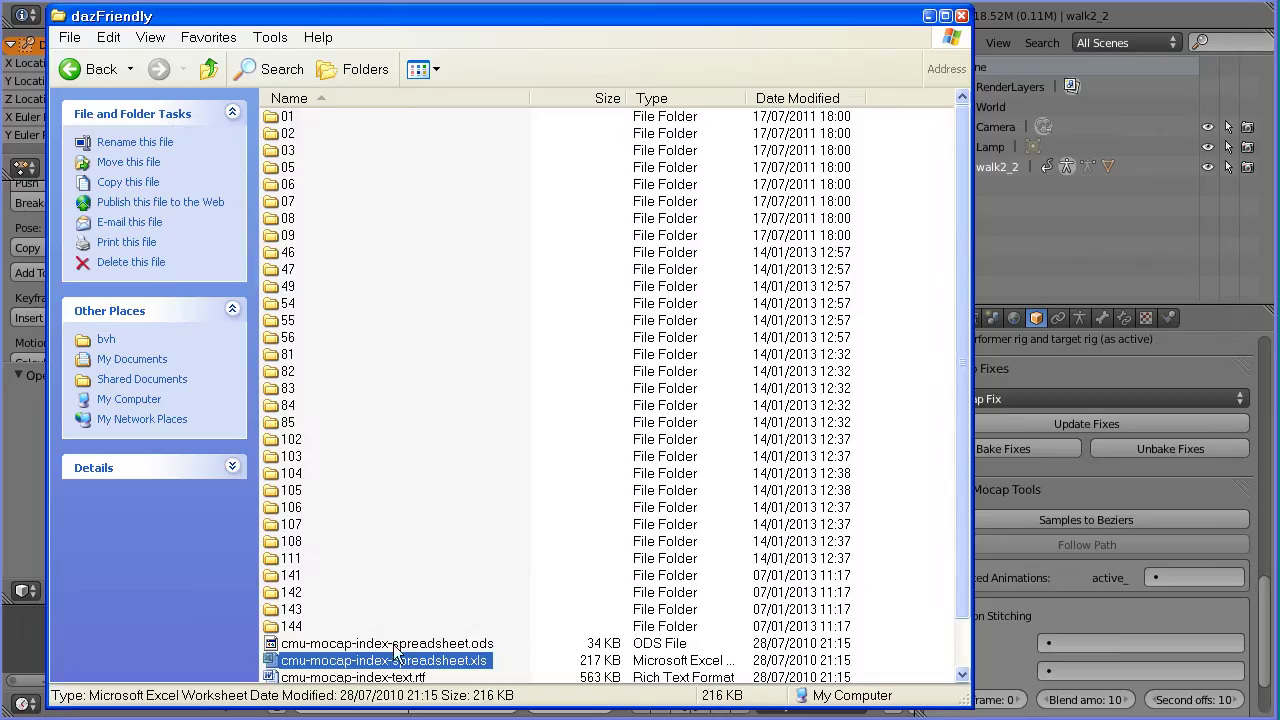
{"action": "key", "text": "alt+Tab"}
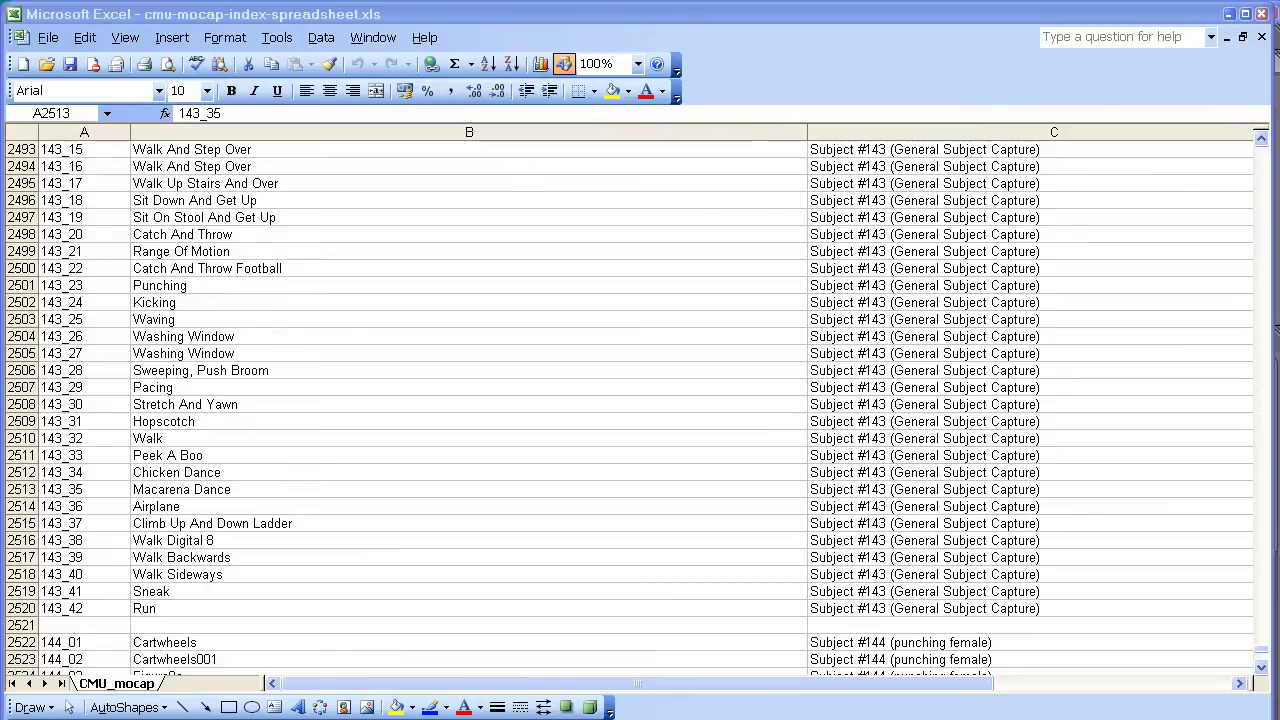
{"action": "left_click", "coordinate": [24, 488]}
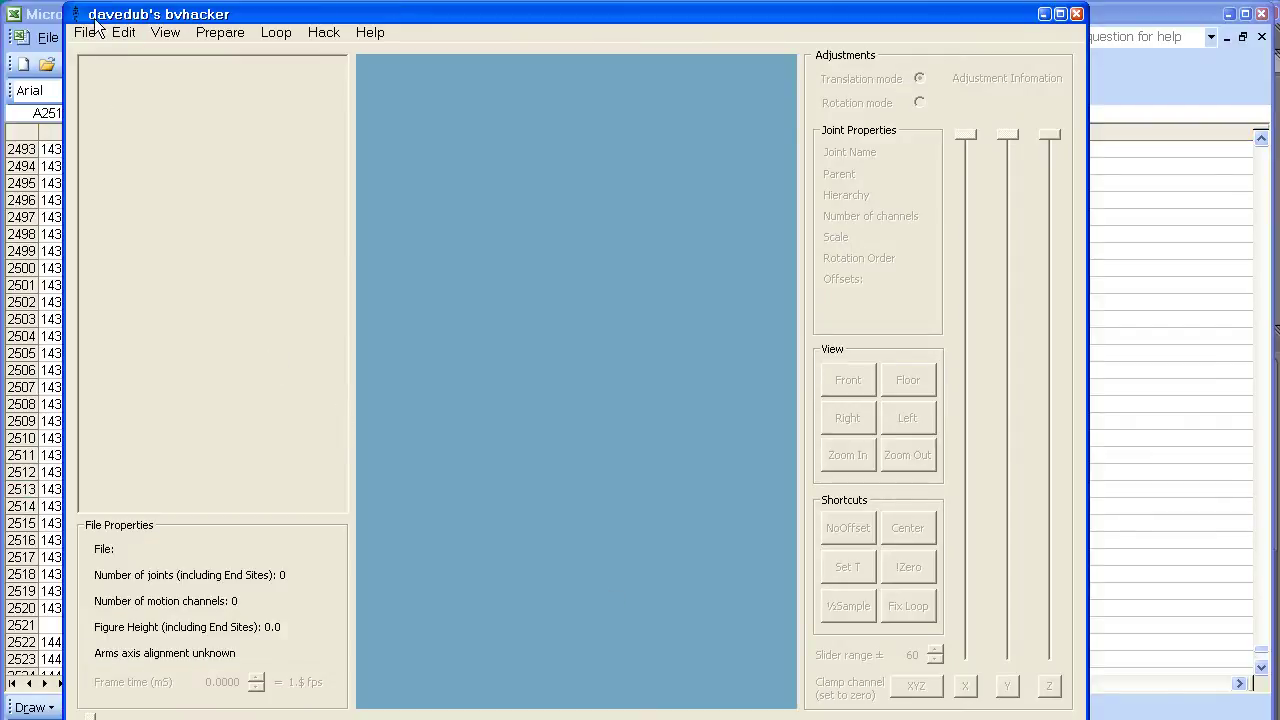
Open 143_35.bvh from the 143 folder in bvhacker
{"action": "left_click", "coordinate": [85, 35]}
{"action": "left_click", "coordinate": [94, 51]}
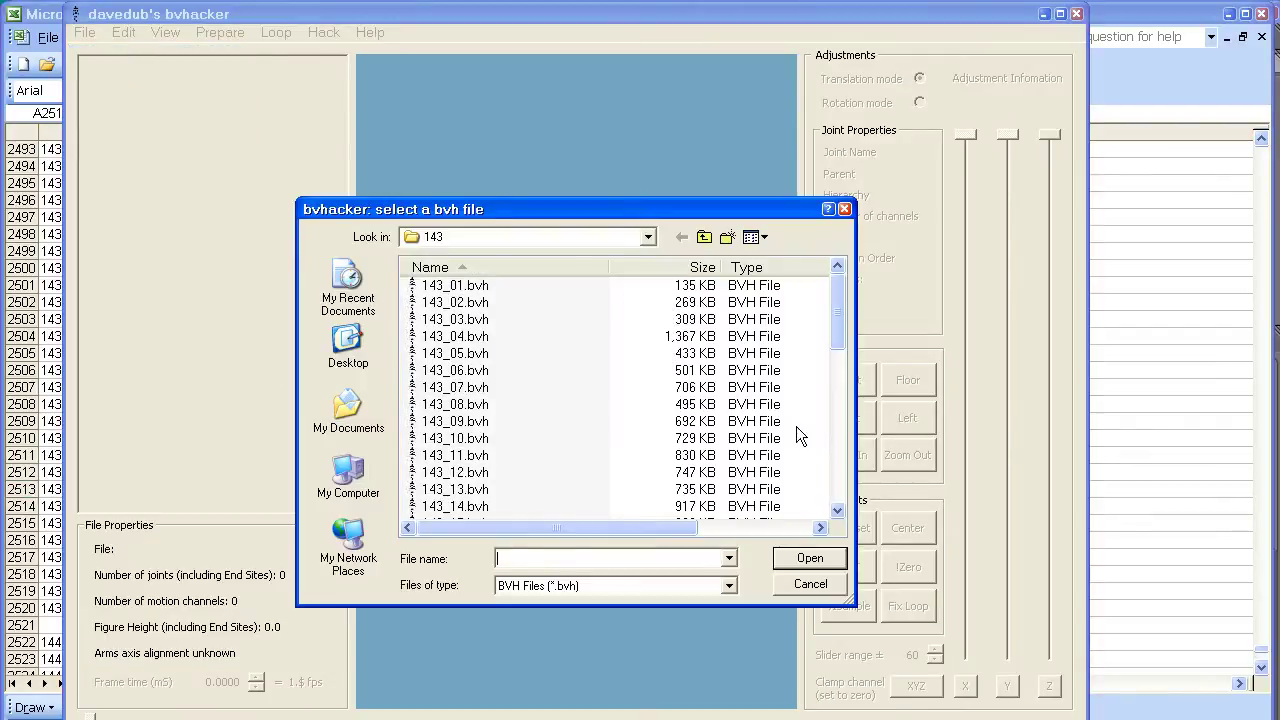
{"action": "left_click_drag", "start_coordinate": [835, 326], "coordinate": [850, 451]}
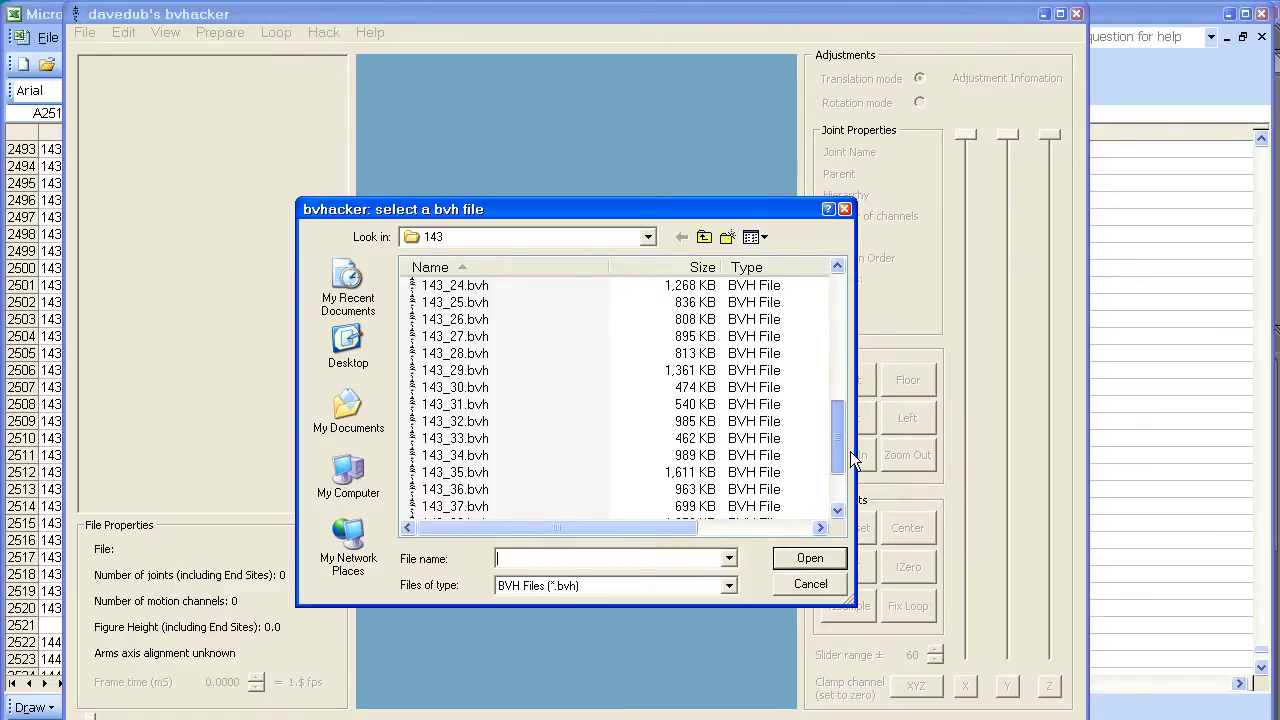
{"action": "left_click", "coordinate": [452, 474]}
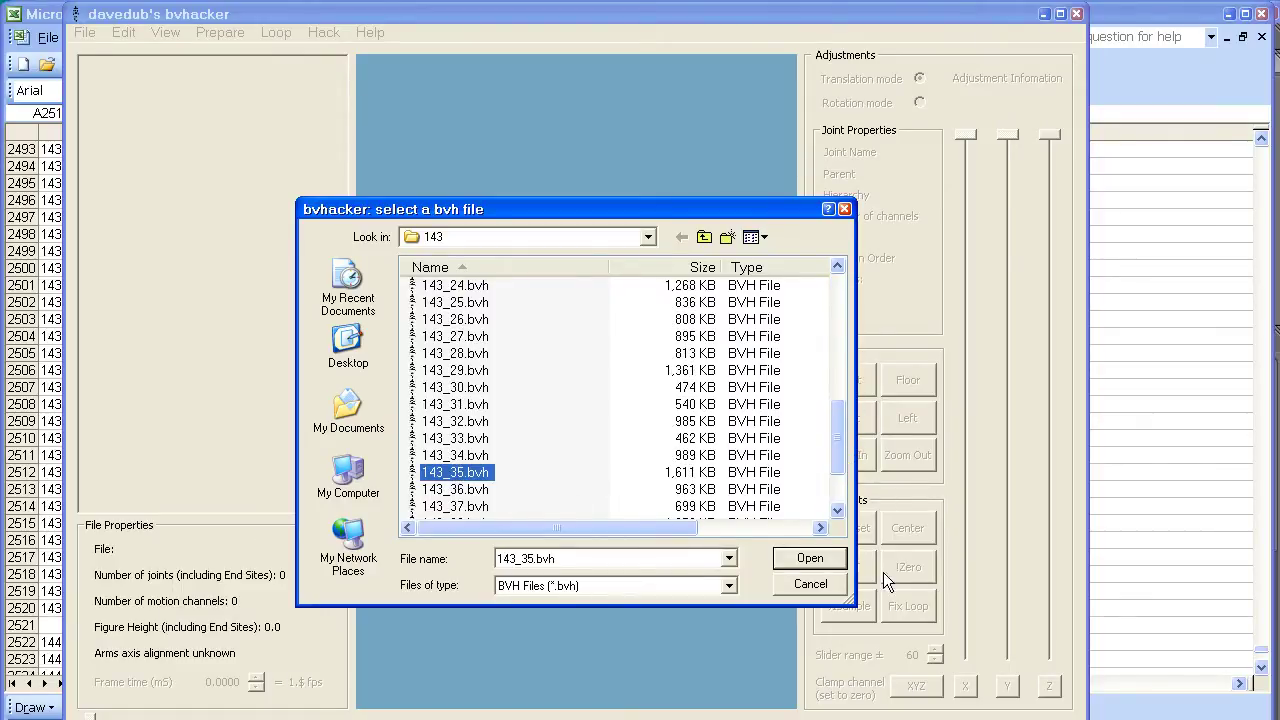
{"action": "left_click", "coordinate": [818, 558]}
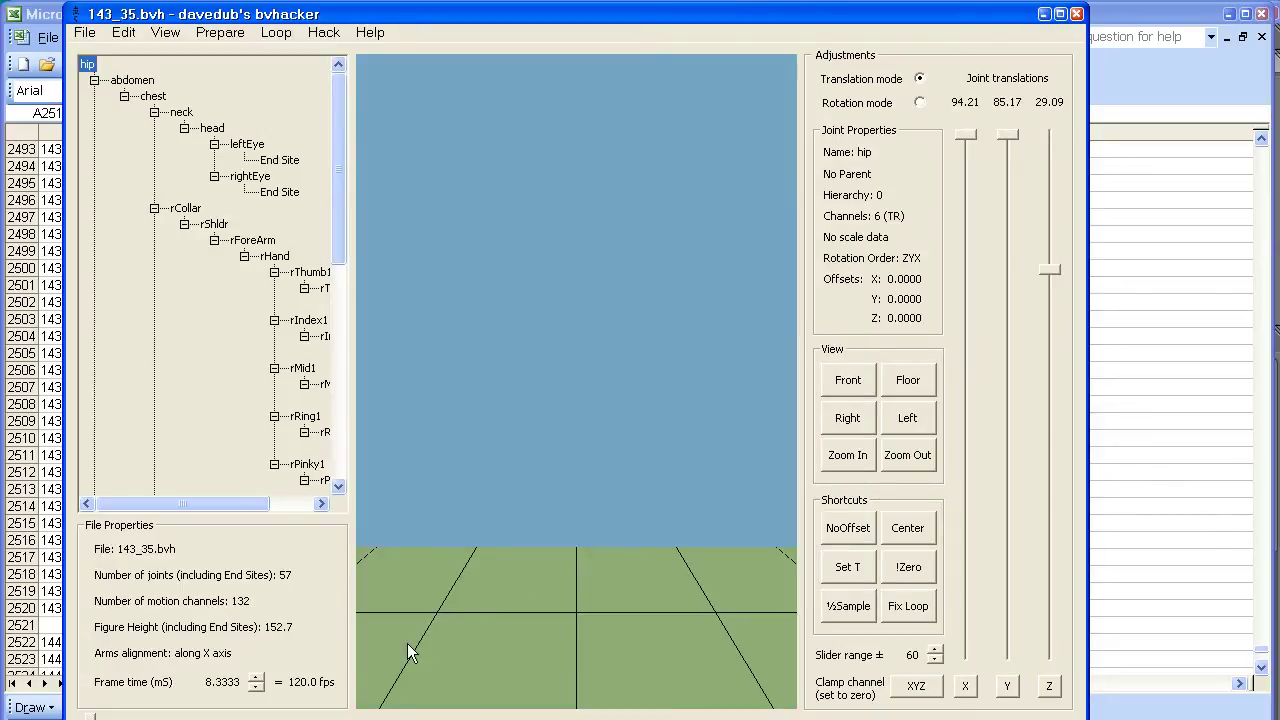
Halve the sample rate three times, from 120 down to 15 fps
{"action": "left_click", "coordinate": [853, 616]}
{"action": "left_click", "coordinate": [853, 616]}
{"action": "left_click", "coordinate": [853, 616]}
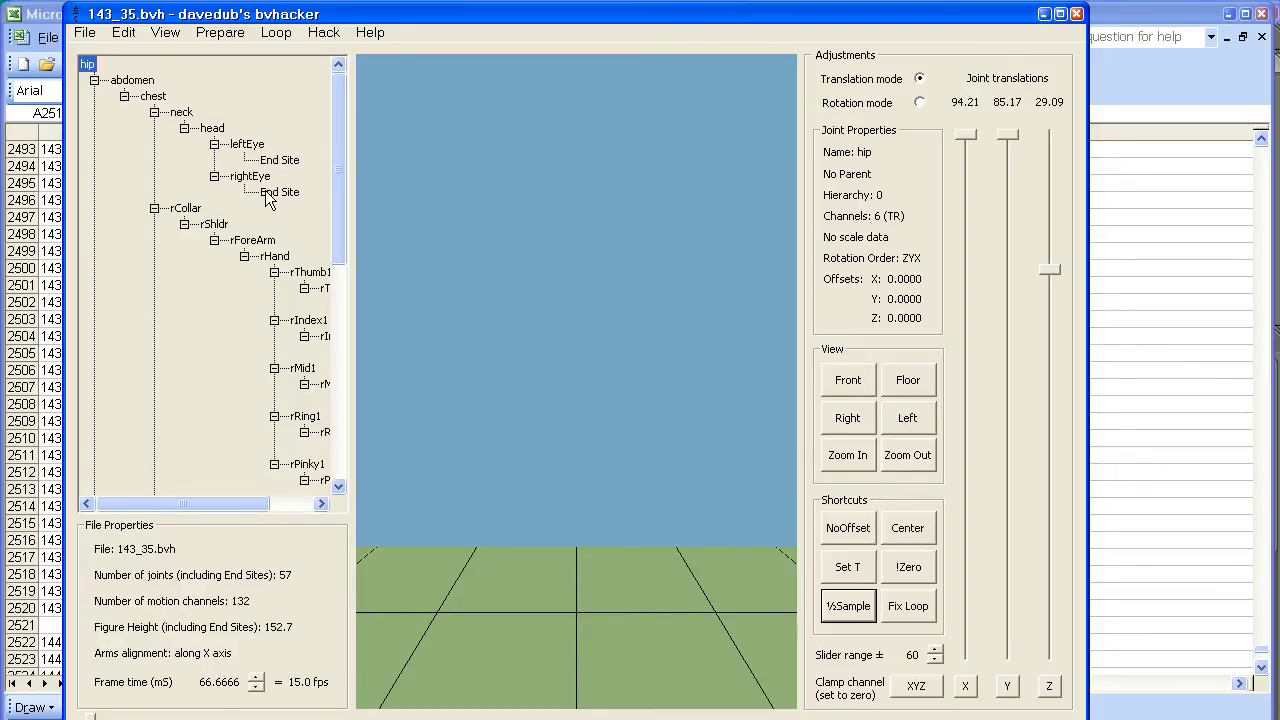
Remove the descendants of head, rHand and lHand, then centre the skeleton
{"action": "left_click", "coordinate": [211, 130]}
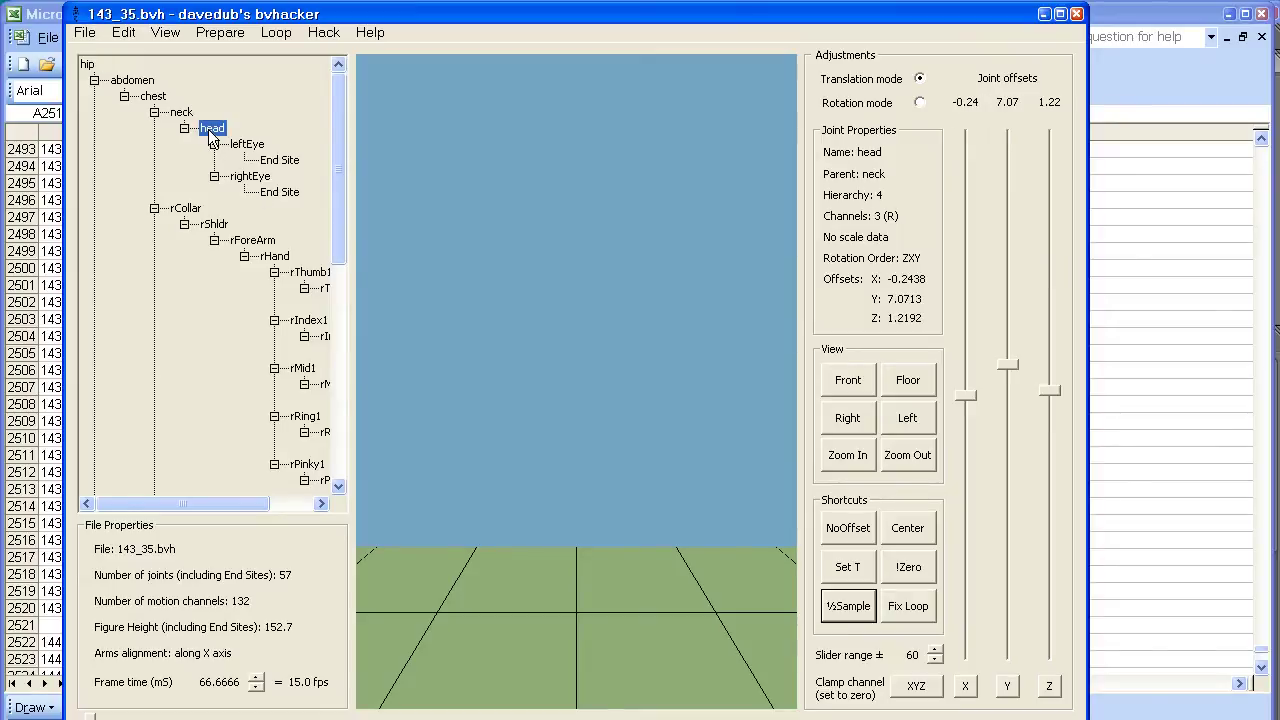
{"action": "right_click", "coordinate": [211, 130]}
{"action": "left_click", "coordinate": [273, 203]}
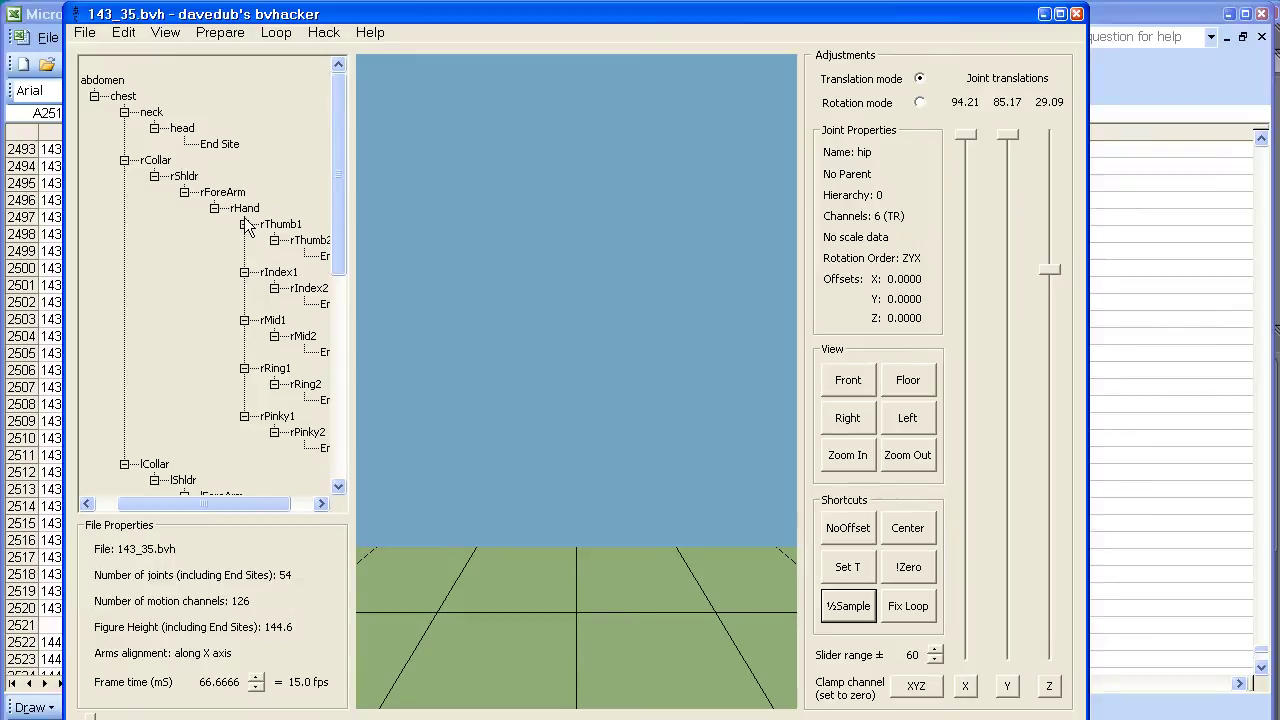
{"action": "right_click", "coordinate": [245, 208]}
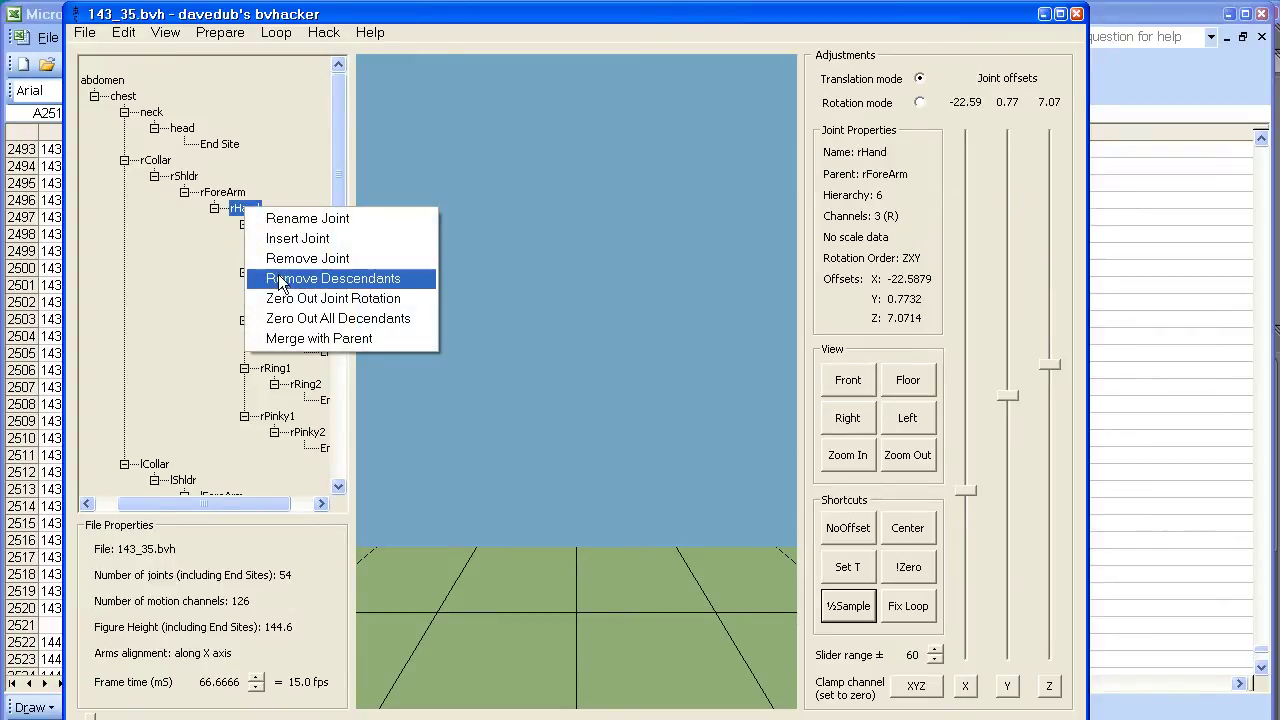
{"action": "left_click", "coordinate": [296, 279]}
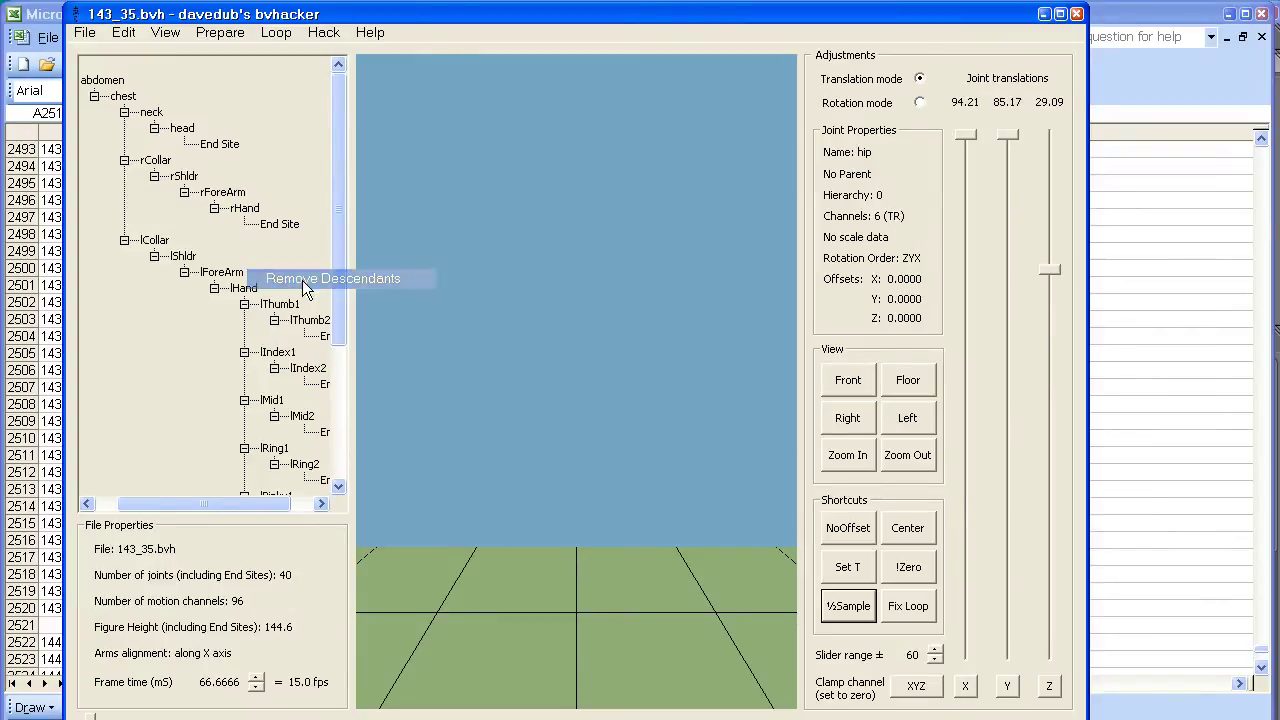
{"action": "left_click", "coordinate": [244, 288]}
{"action": "right_click", "coordinate": [244, 288]}
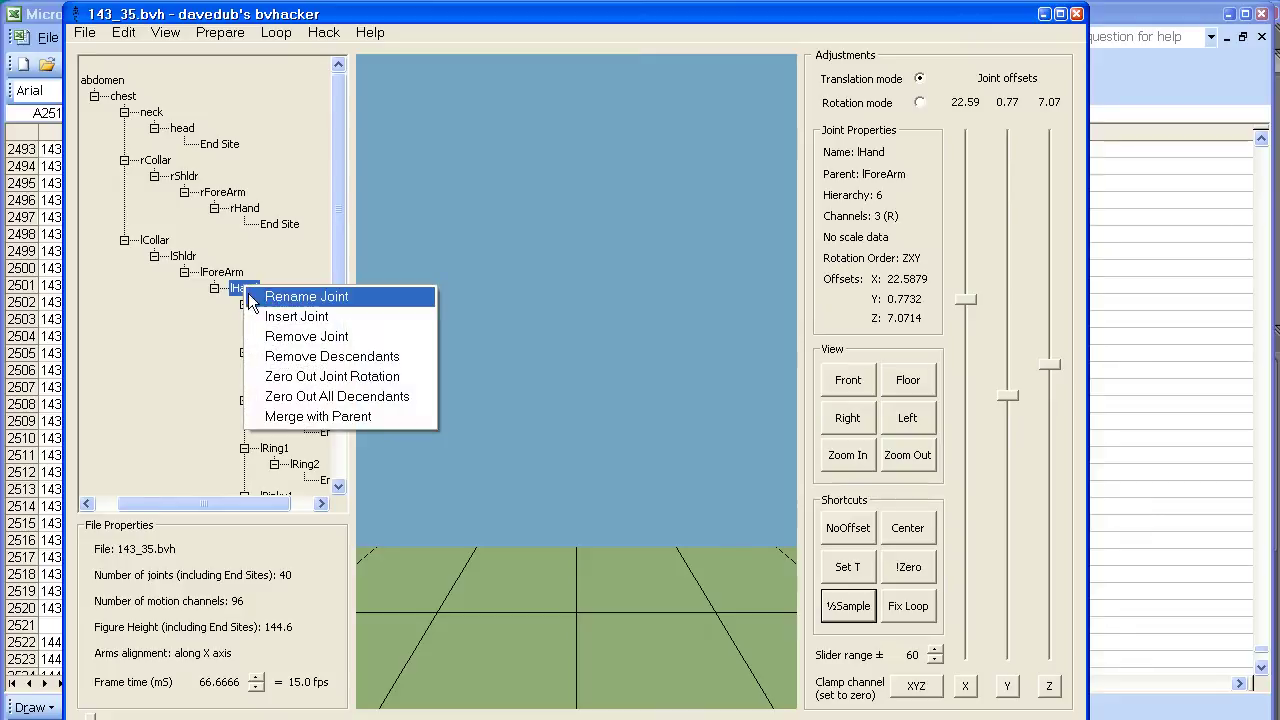
{"action": "left_click", "coordinate": [310, 355]}
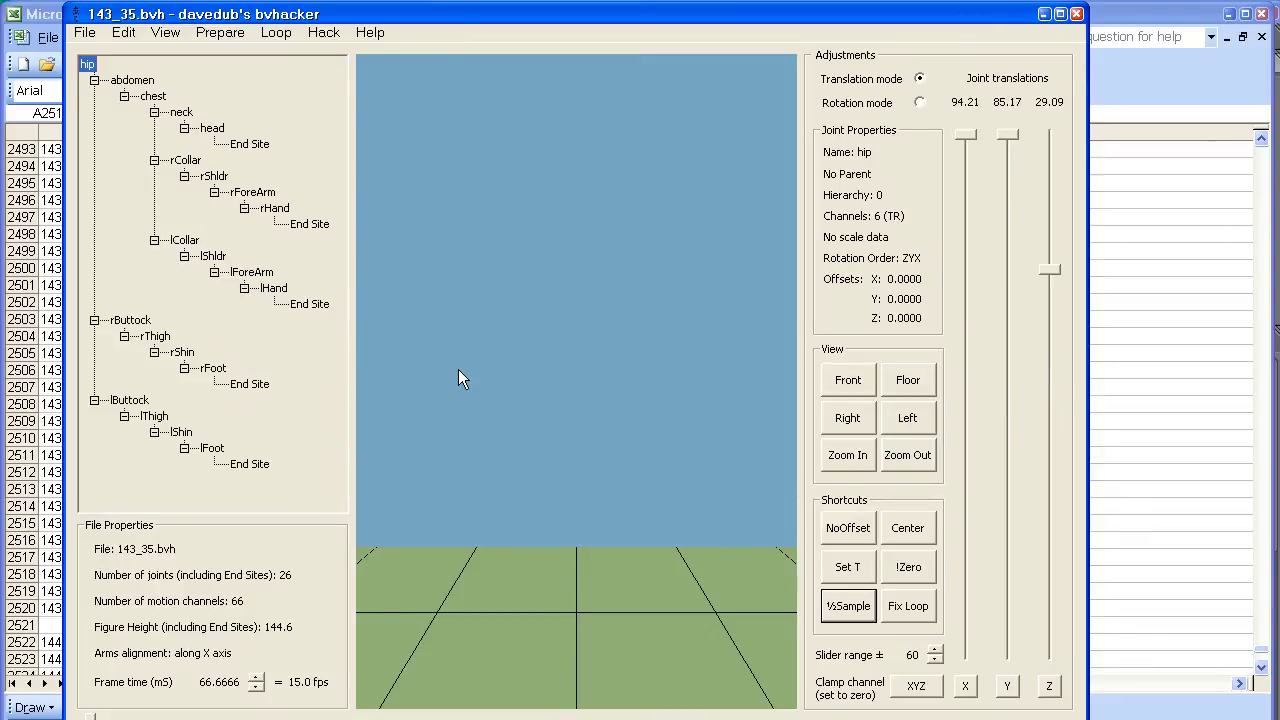
{"action": "left_click", "coordinate": [908, 527]}
Overwrite bvh\cmuTutorial\macarena143_35.bvh with the reduced 26-joint, 15 fps motion
{"action": "left_click", "coordinate": [907, 455]}
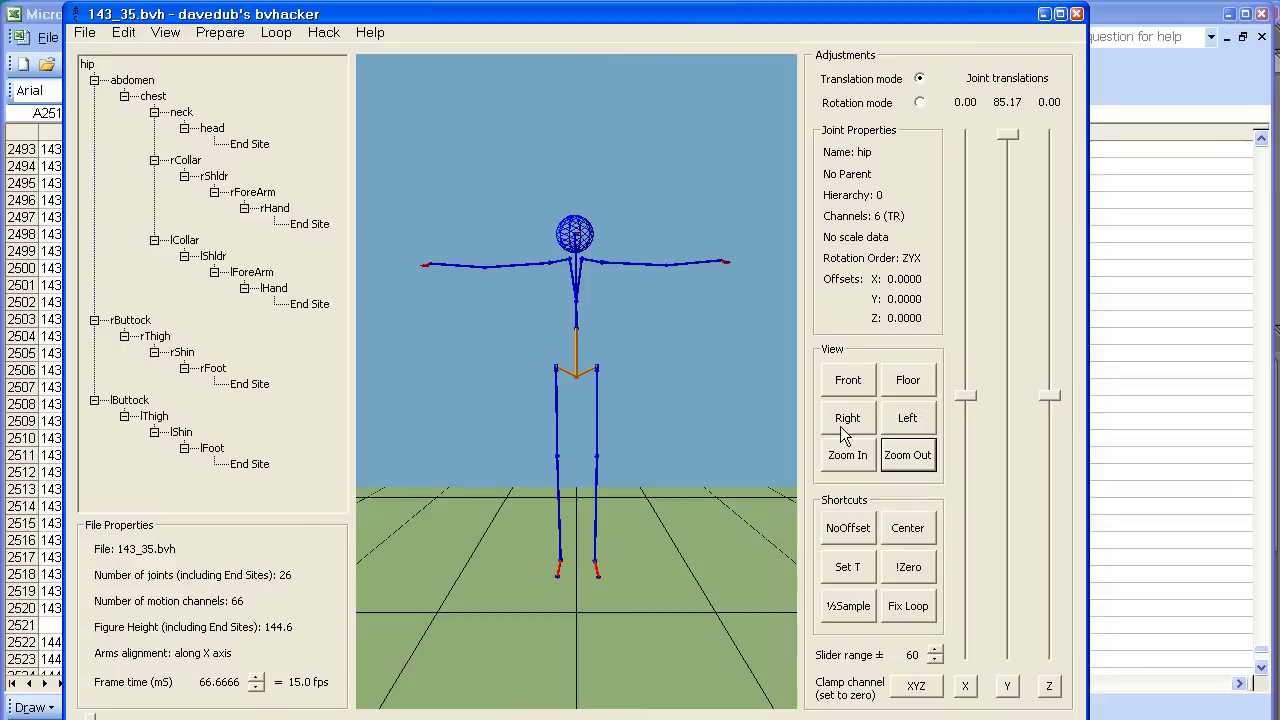
{"action": "left_click", "coordinate": [85, 32]}
{"action": "left_click", "coordinate": [103, 76]}
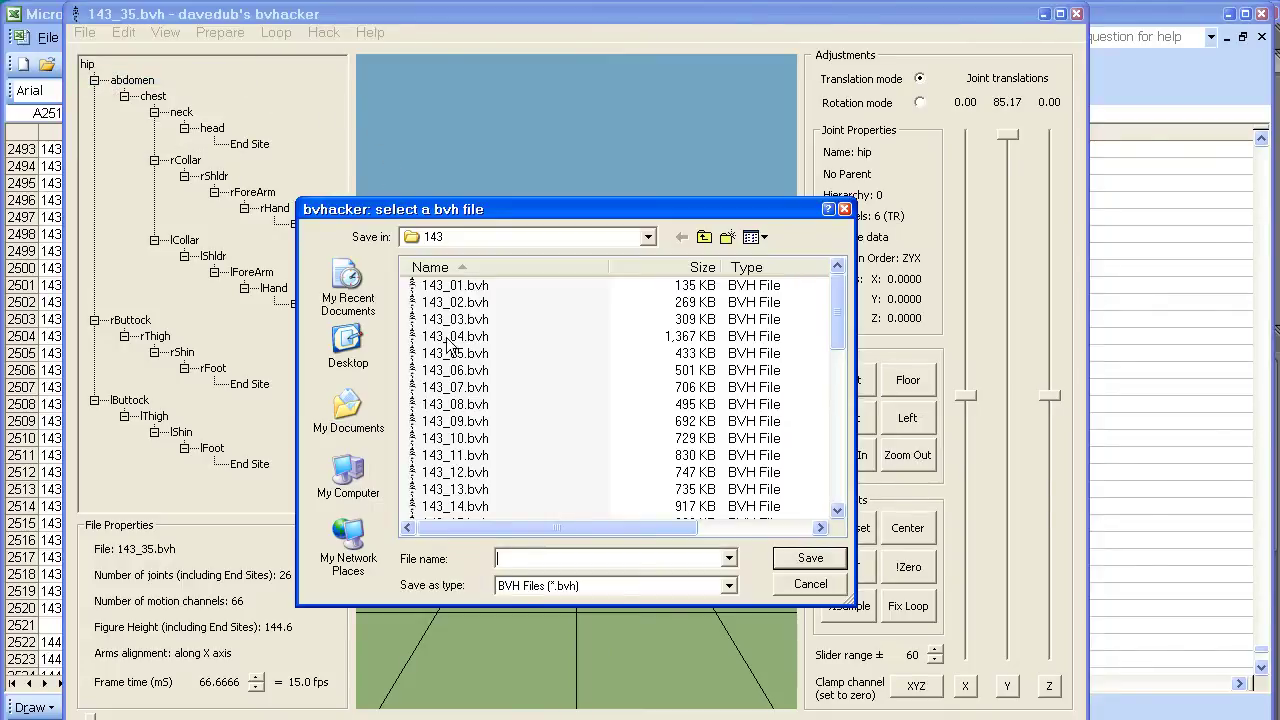
{"action": "left_click", "coordinate": [647, 237]}
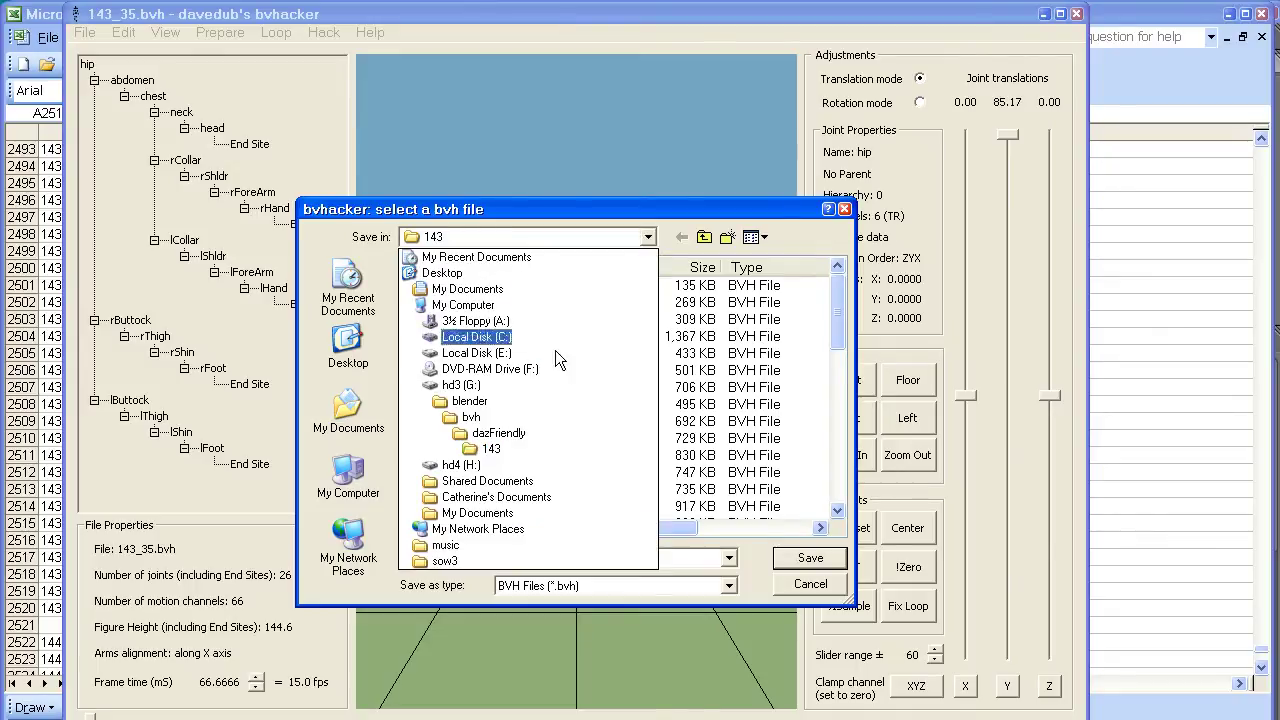
{"action": "left_click", "coordinate": [484, 419]}
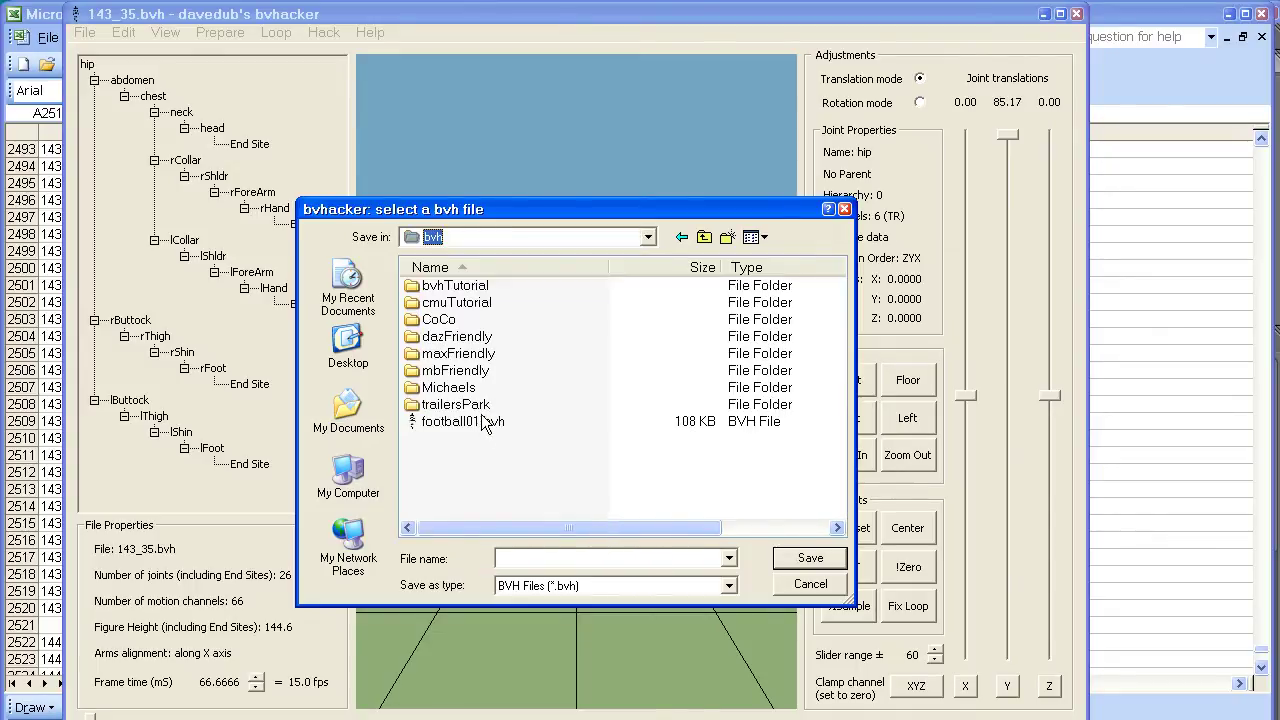
{"action": "double_click", "coordinate": [456, 302]}
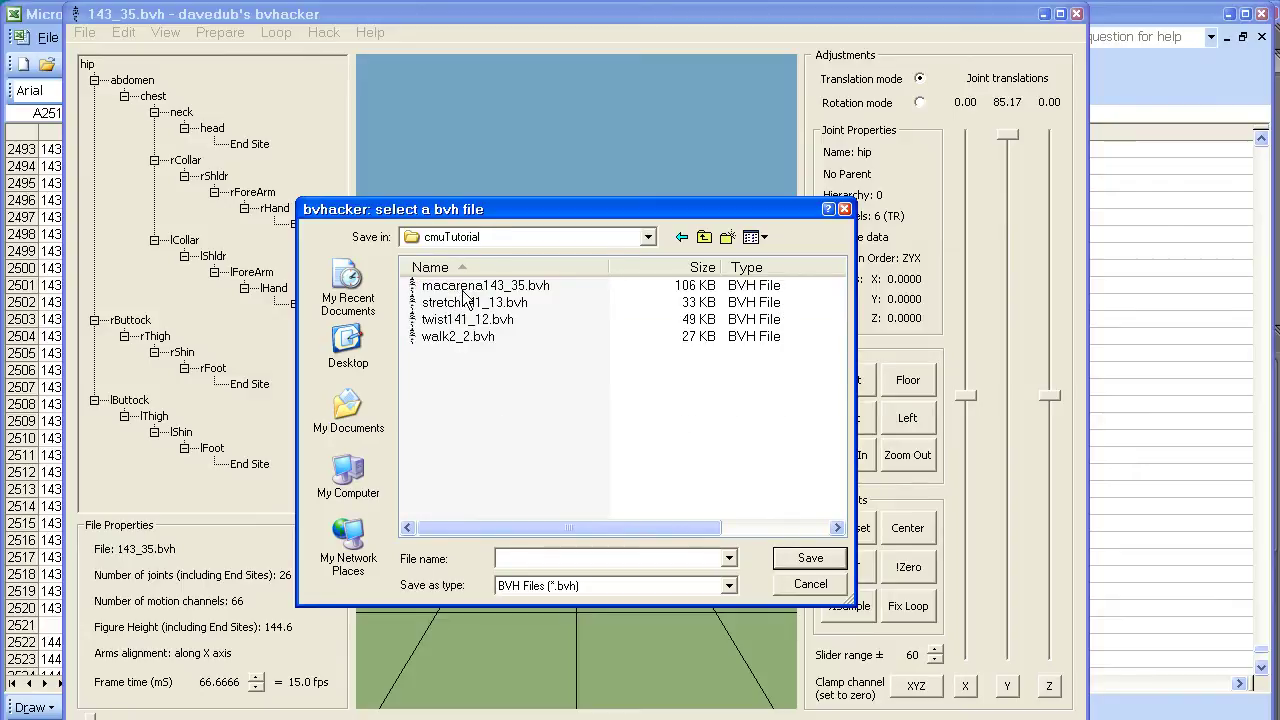
{"action": "left_click", "coordinate": [464, 290]}
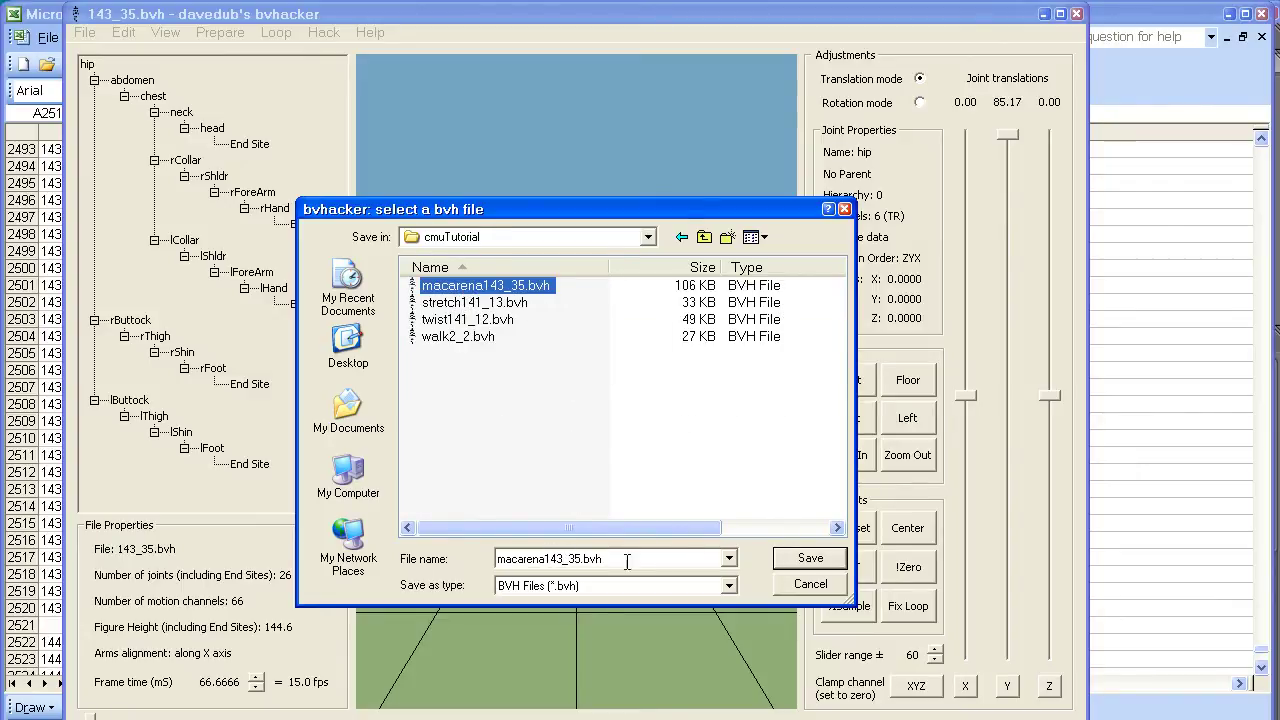
{"action": "left_click", "coordinate": [803, 566]}
{"action": "left_click", "coordinate": [530, 444]}
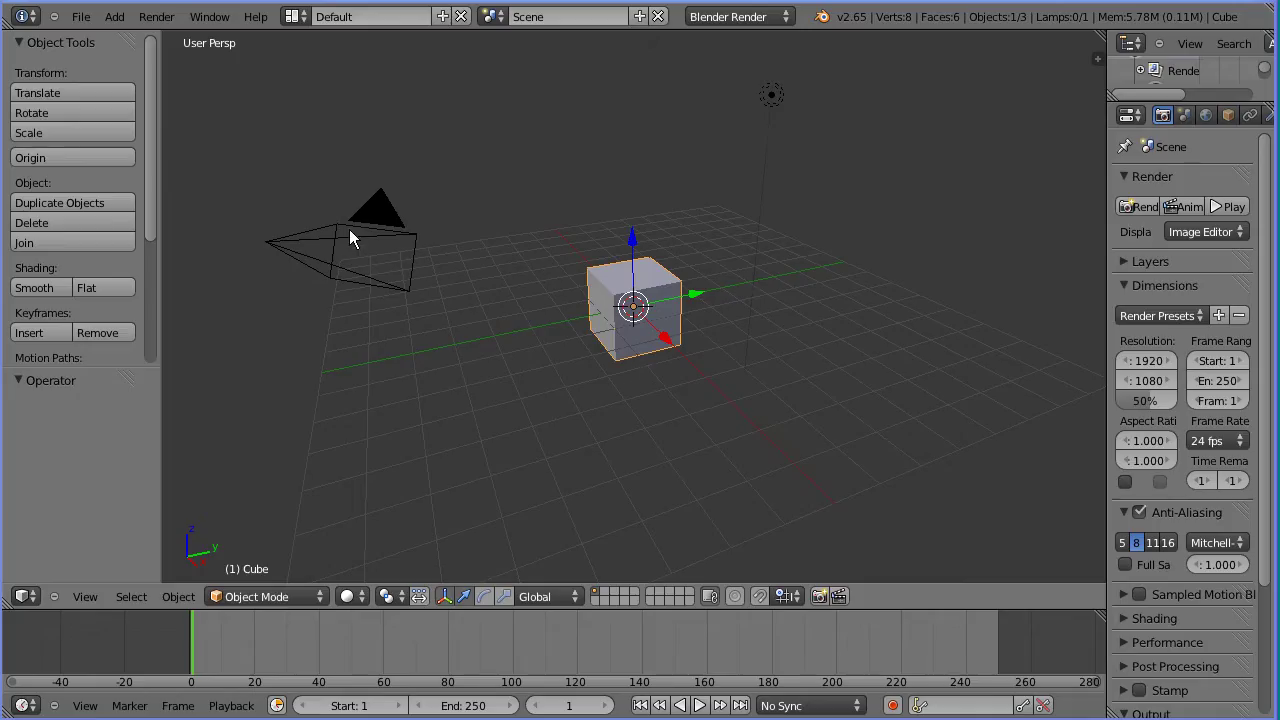
Delete the default cube and import macarena143_35.bvh as an armature at scale 0.05
{"action": "left_click", "coordinate": [87, 224]}
{"action": "left_click", "coordinate": [85, 221]}
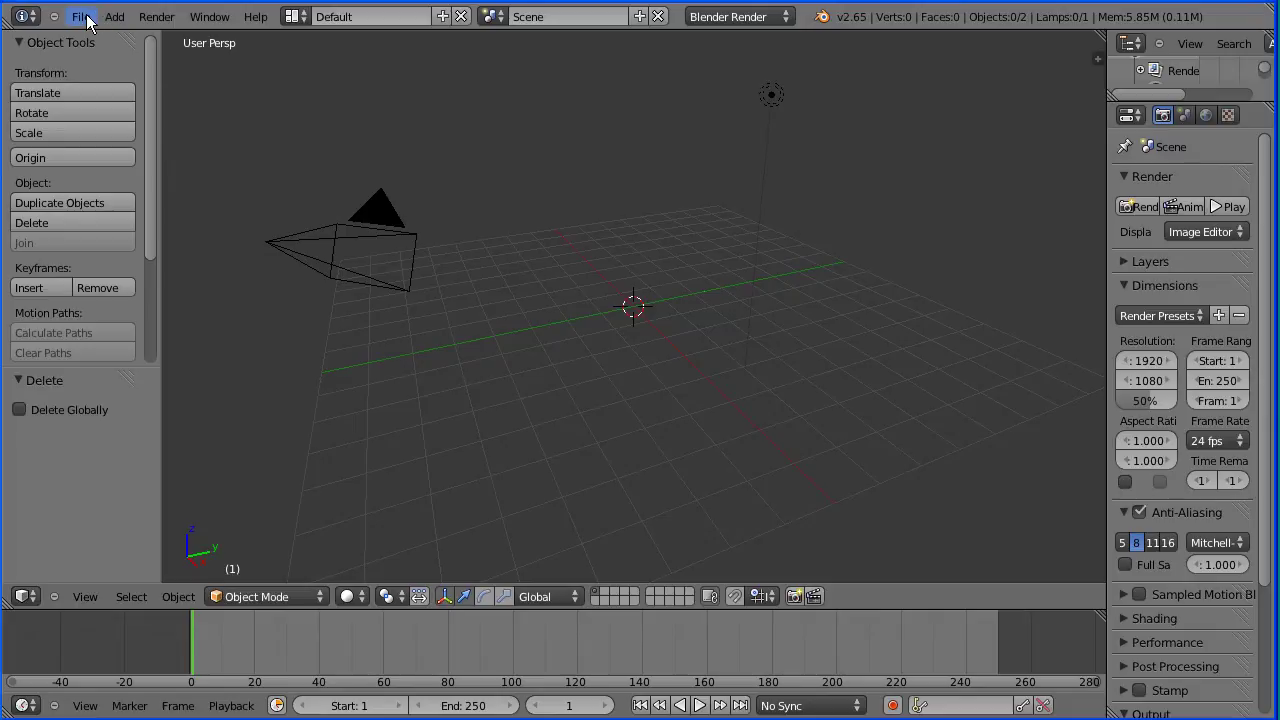
{"action": "left_click", "coordinate": [81, 16]}
{"action": "mouse_move", "coordinate": [253, 327]}
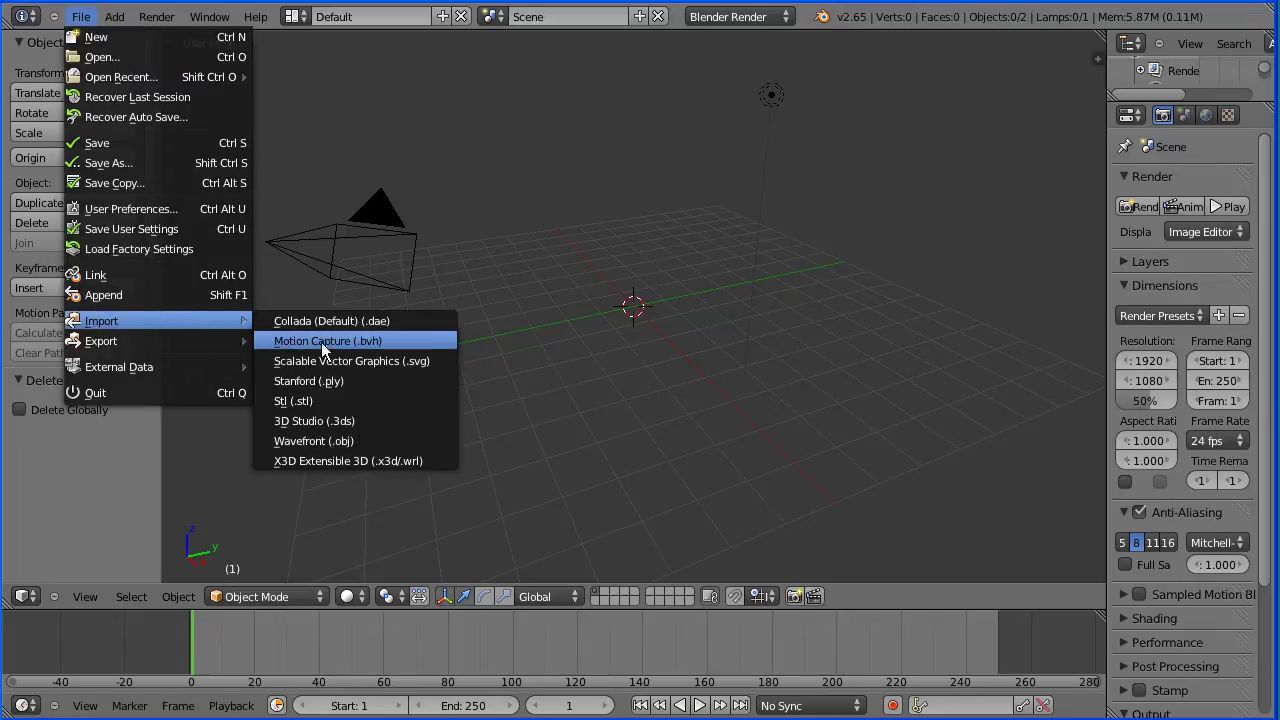
{"action": "left_click", "coordinate": [413, 341]}
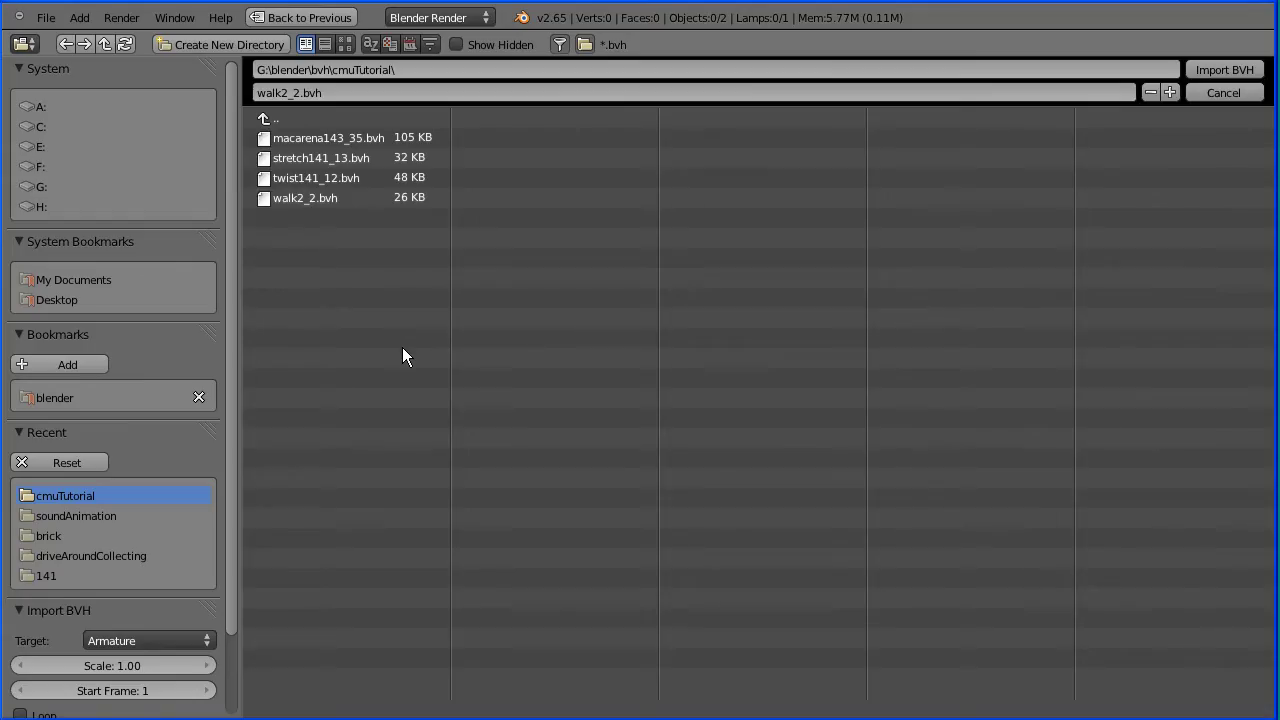
{"action": "left_click", "coordinate": [316, 140]}
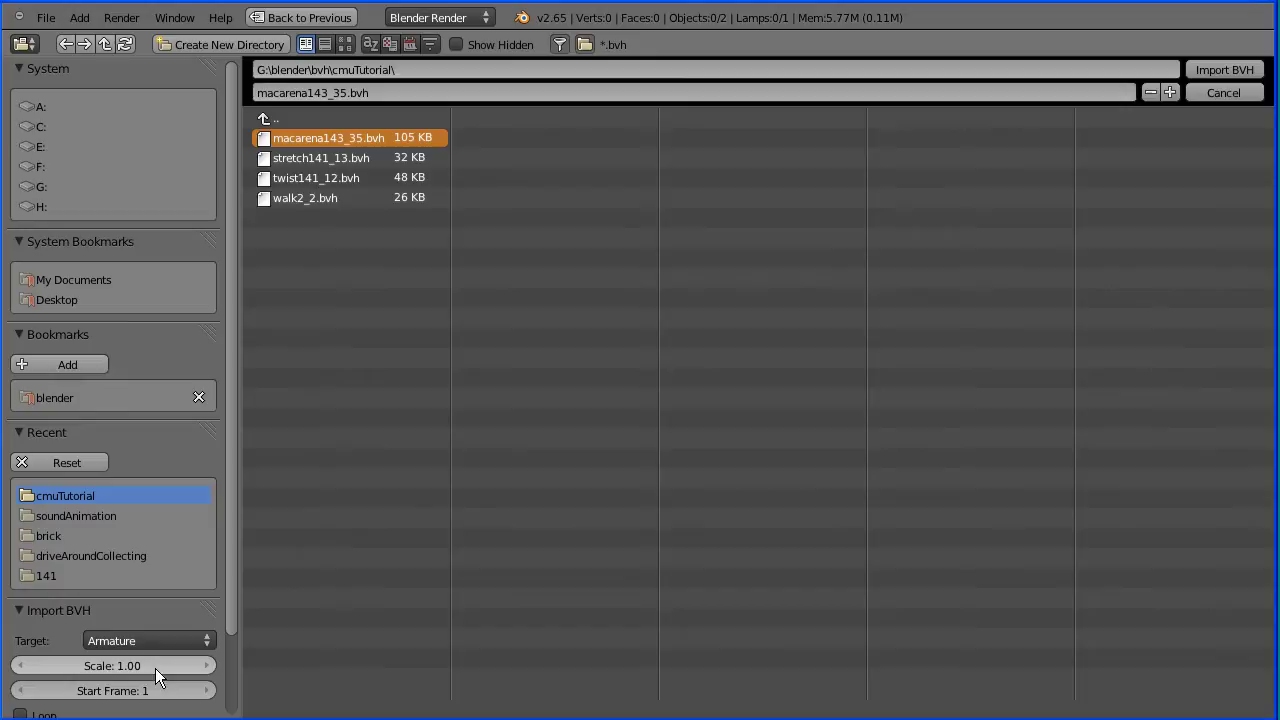
{"action": "left_click", "coordinate": [105, 670]}
{"action": "key", "text": "BackSpace"}
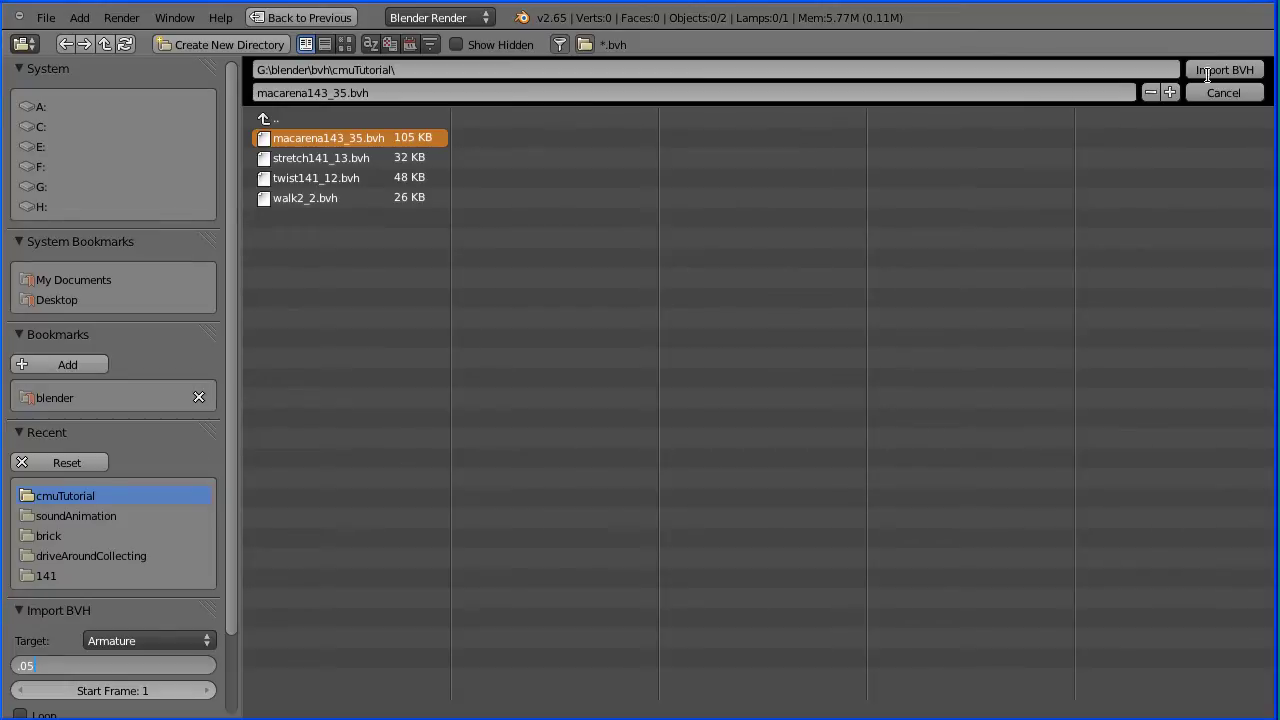
{"action": "key", "text": "Return"}
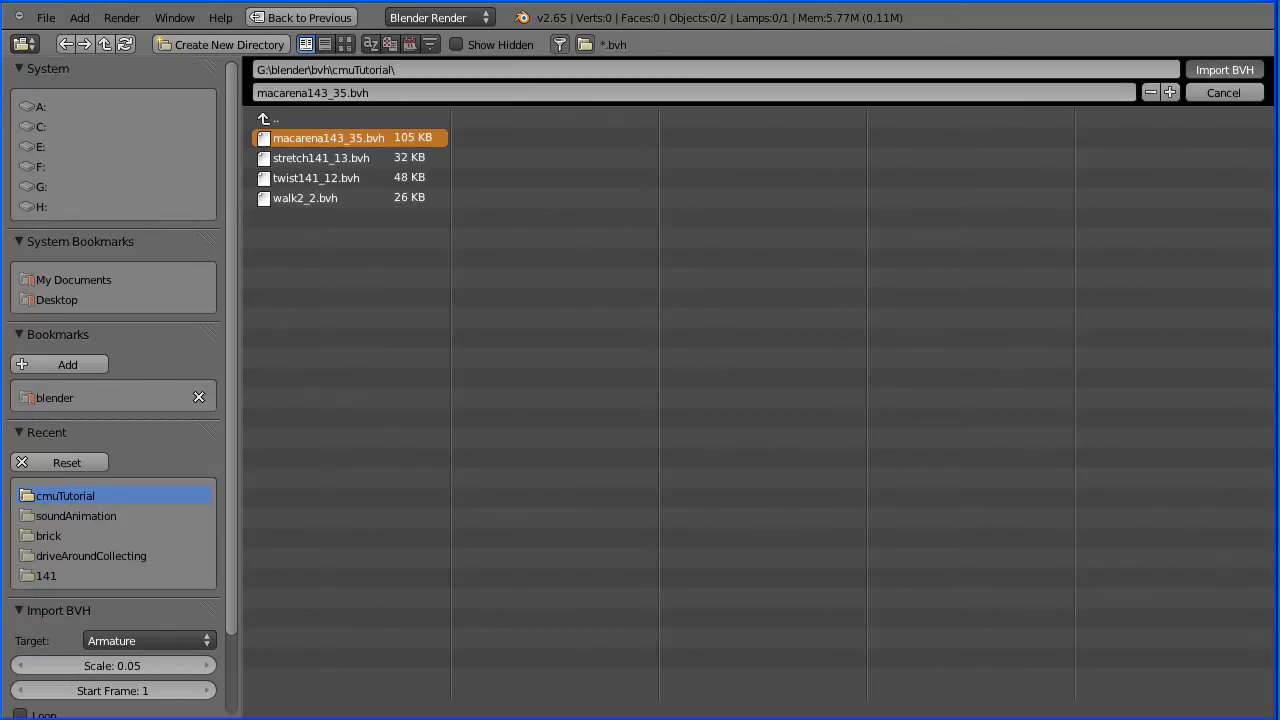
{"action": "left_click", "coordinate": [1224, 69]}
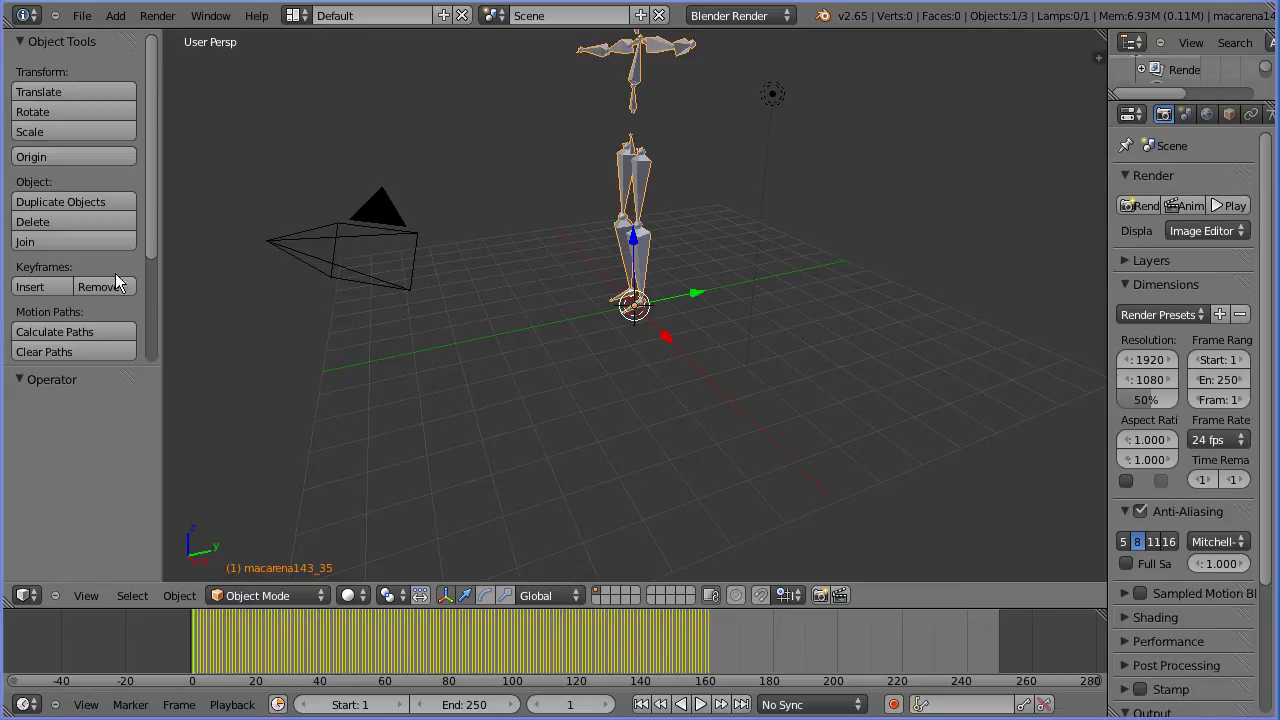
Delete the armature's 66 keyframes on the current frame and preview the dance
{"action": "left_click", "coordinate": [84, 286]}
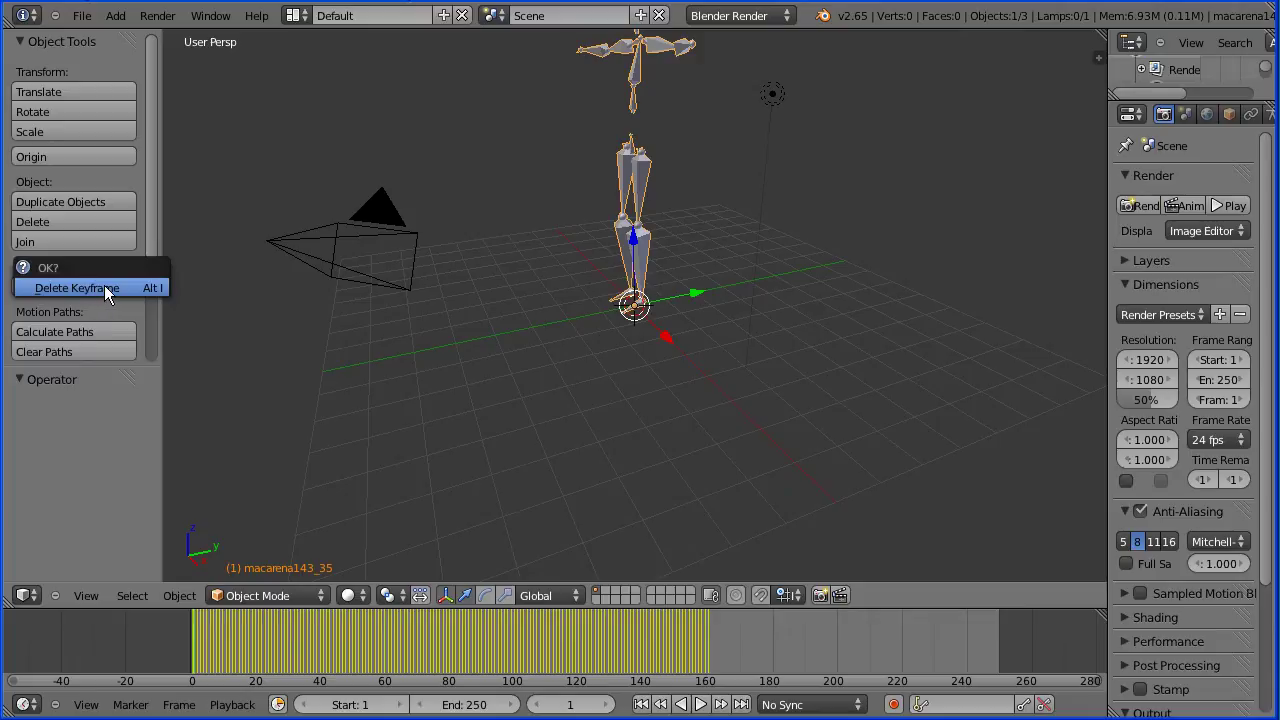
{"action": "left_click", "coordinate": [104, 287]}
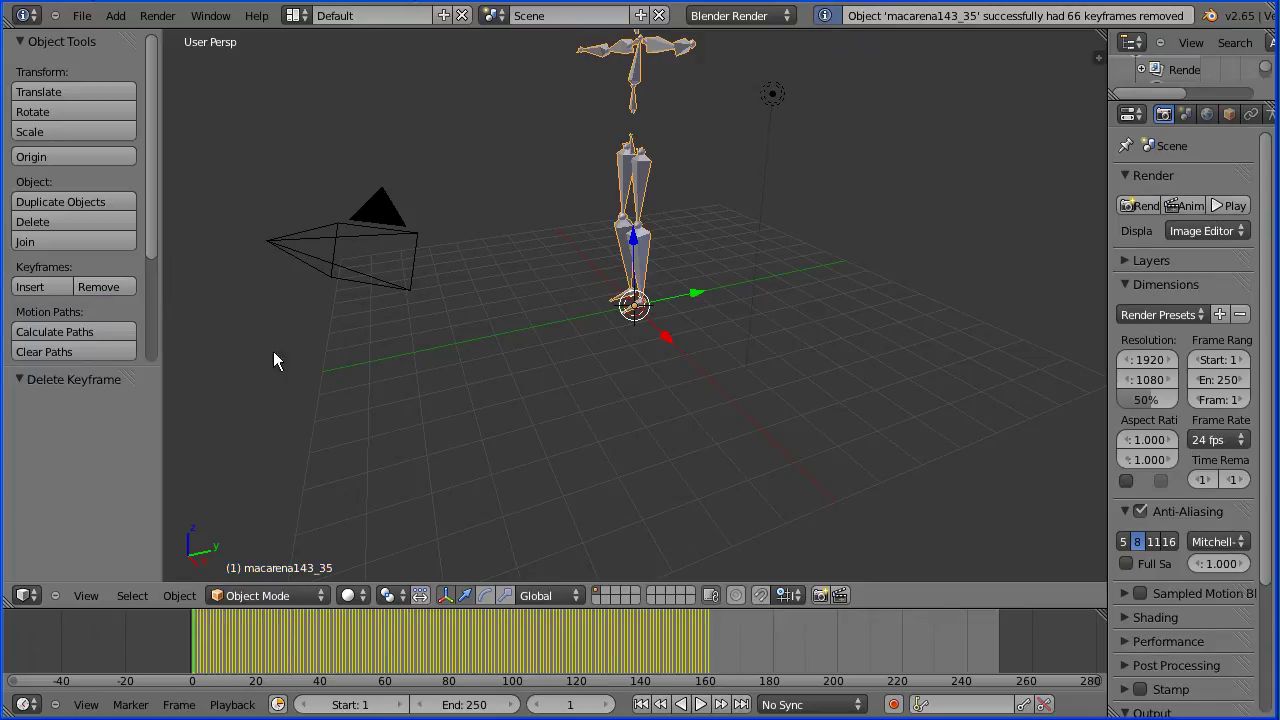
{"action": "left_click", "coordinate": [702, 704]}
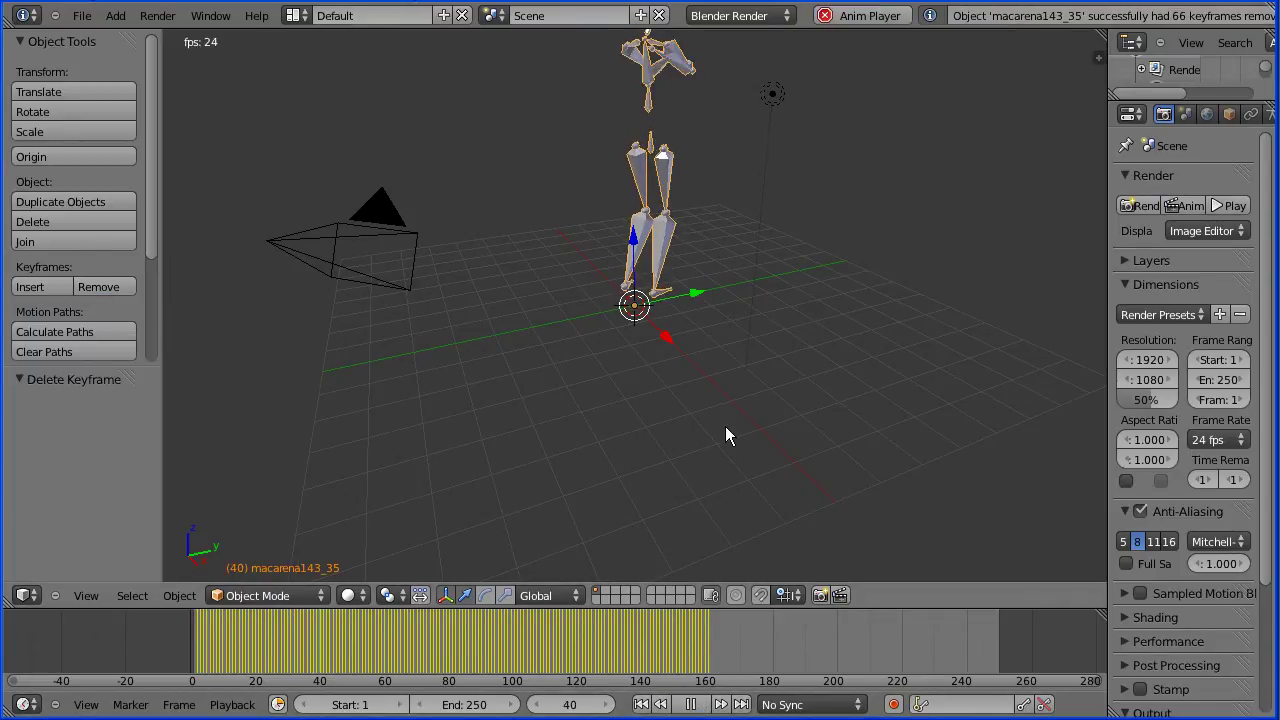
{"action": "left_click", "coordinate": [690, 704]}
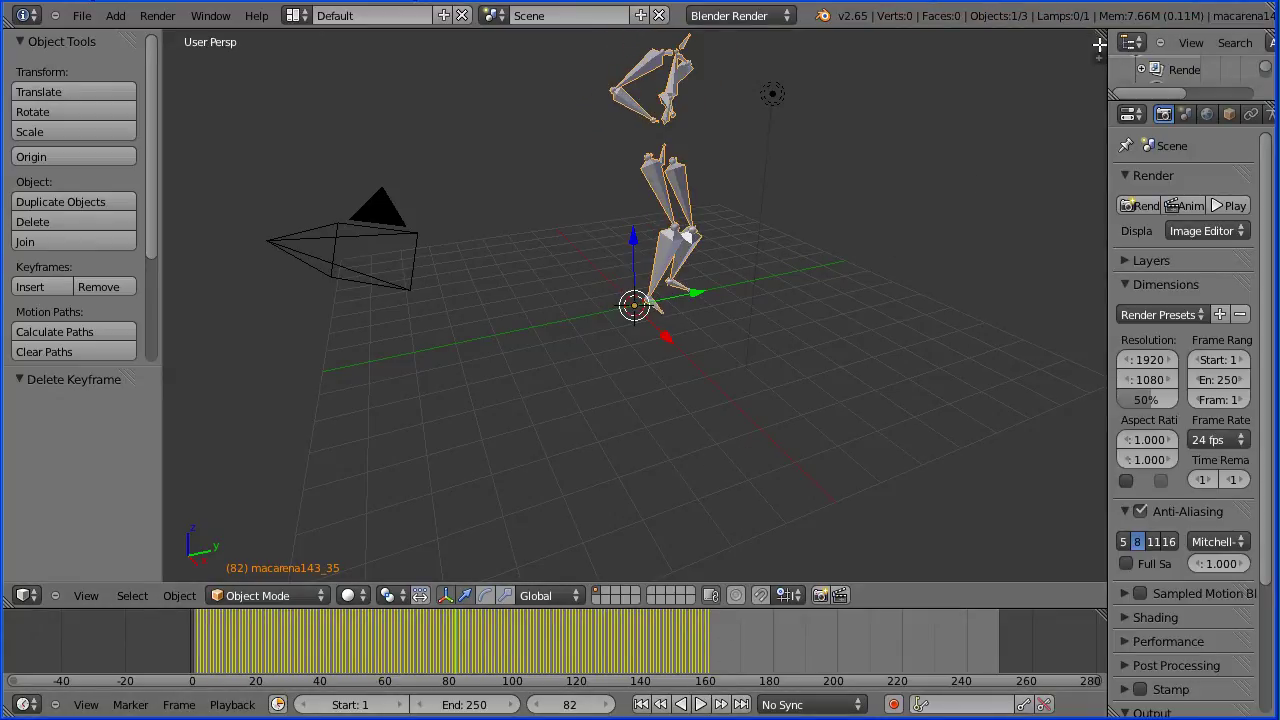
Split the 3D view and make the upper area a Dope Sheet
{"action": "left_click_drag", "start_coordinate": [1099, 44], "coordinate": [1037, 237]}
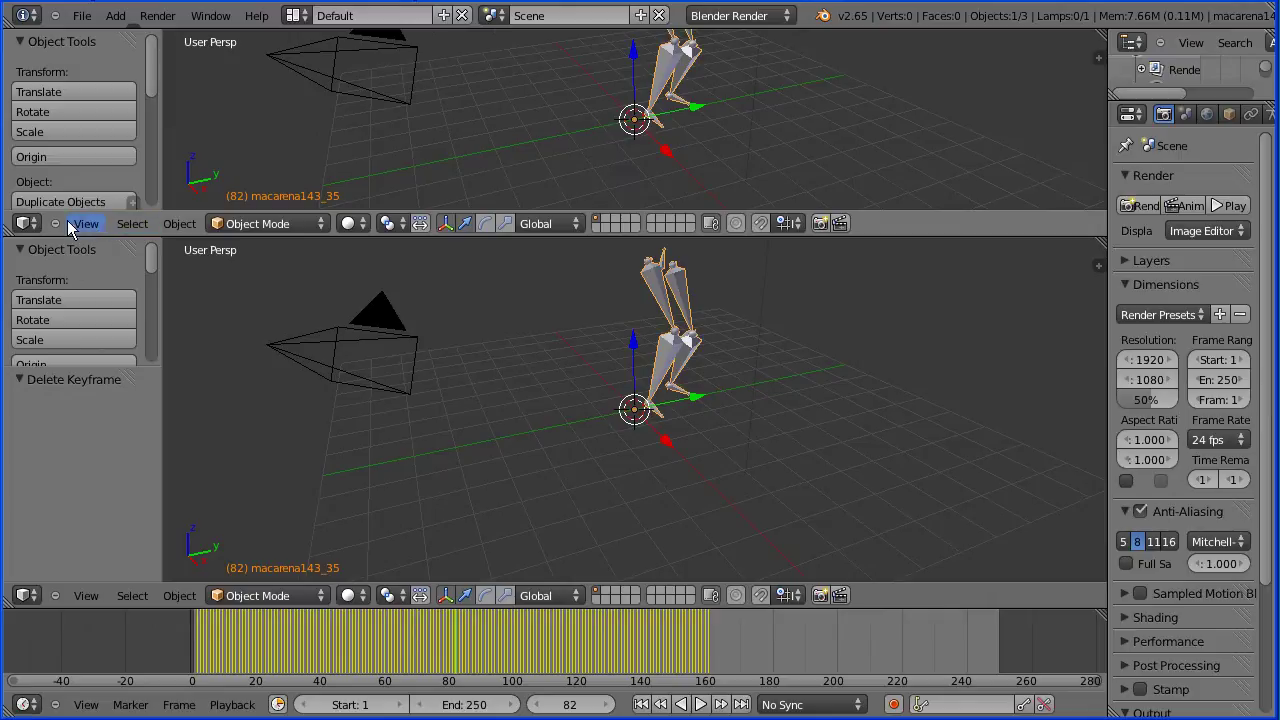
{"action": "left_click", "coordinate": [24, 223]}
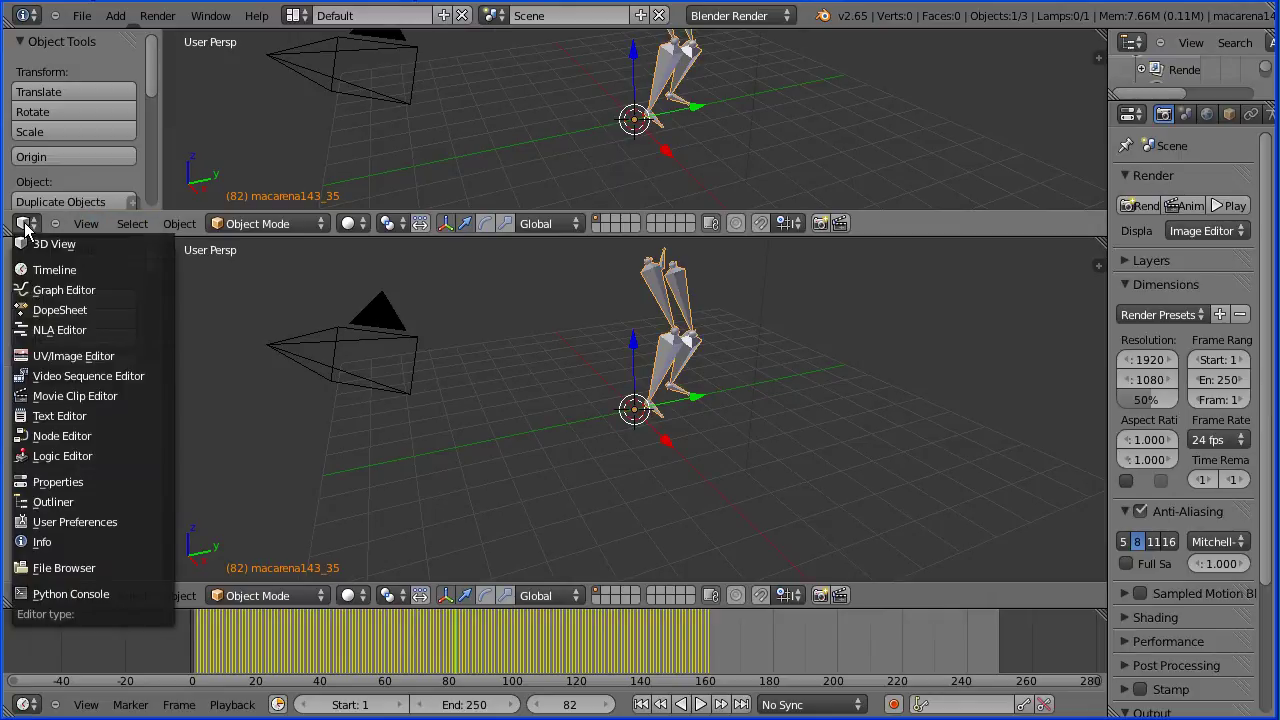
{"action": "left_click", "coordinate": [68, 312]}
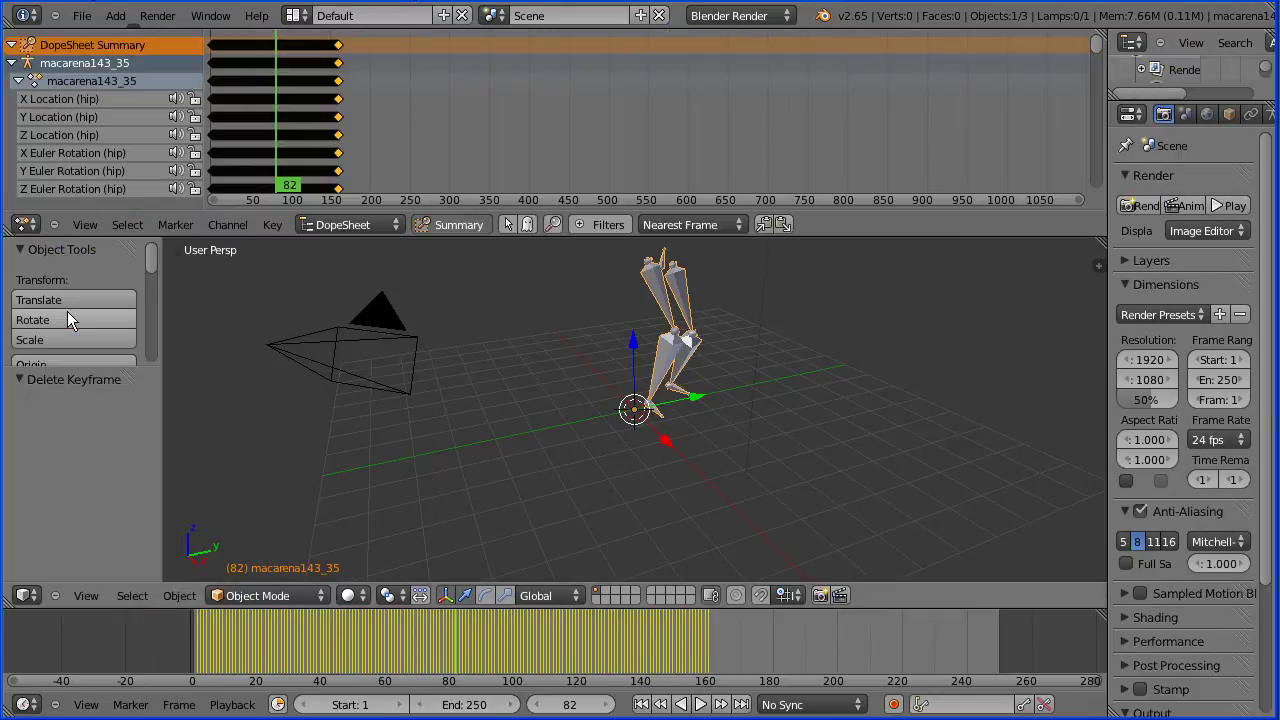
From frame 1, scale the Dope Sheet keys by 1.5, then preview the stretched dance
{"action": "left_click", "coordinate": [641, 704]}
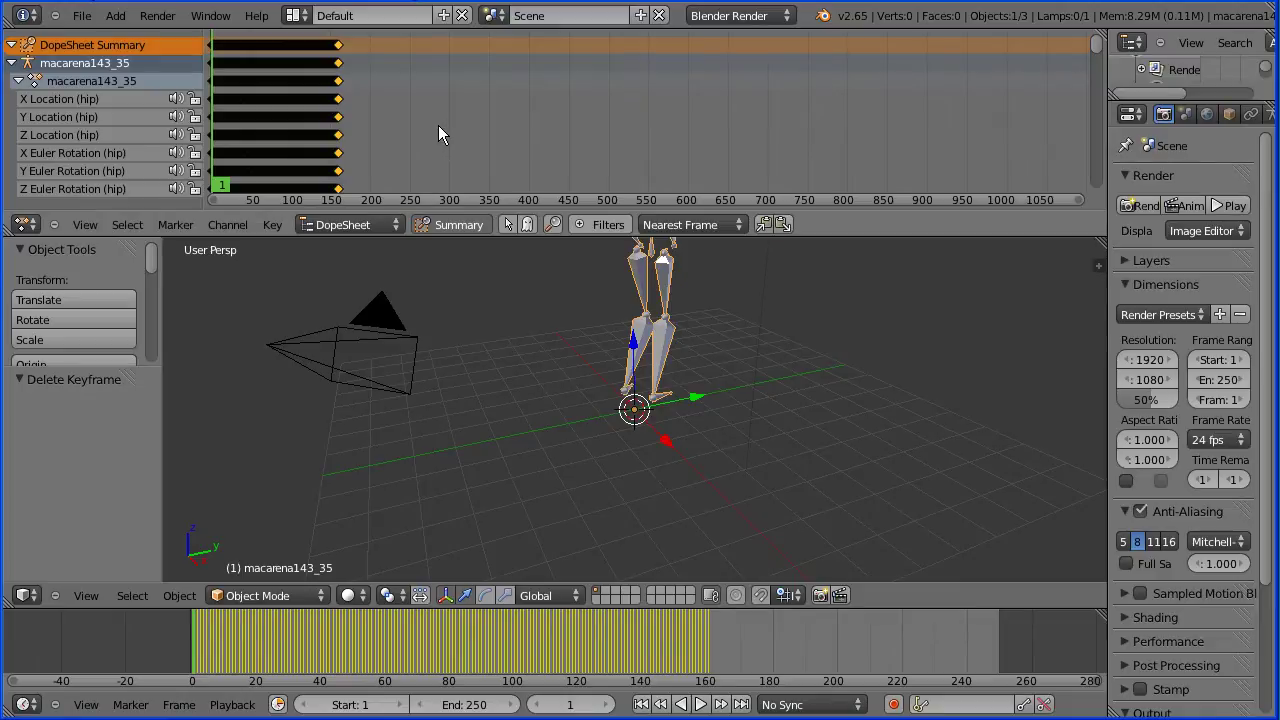
{"action": "type", "text": "s1"}
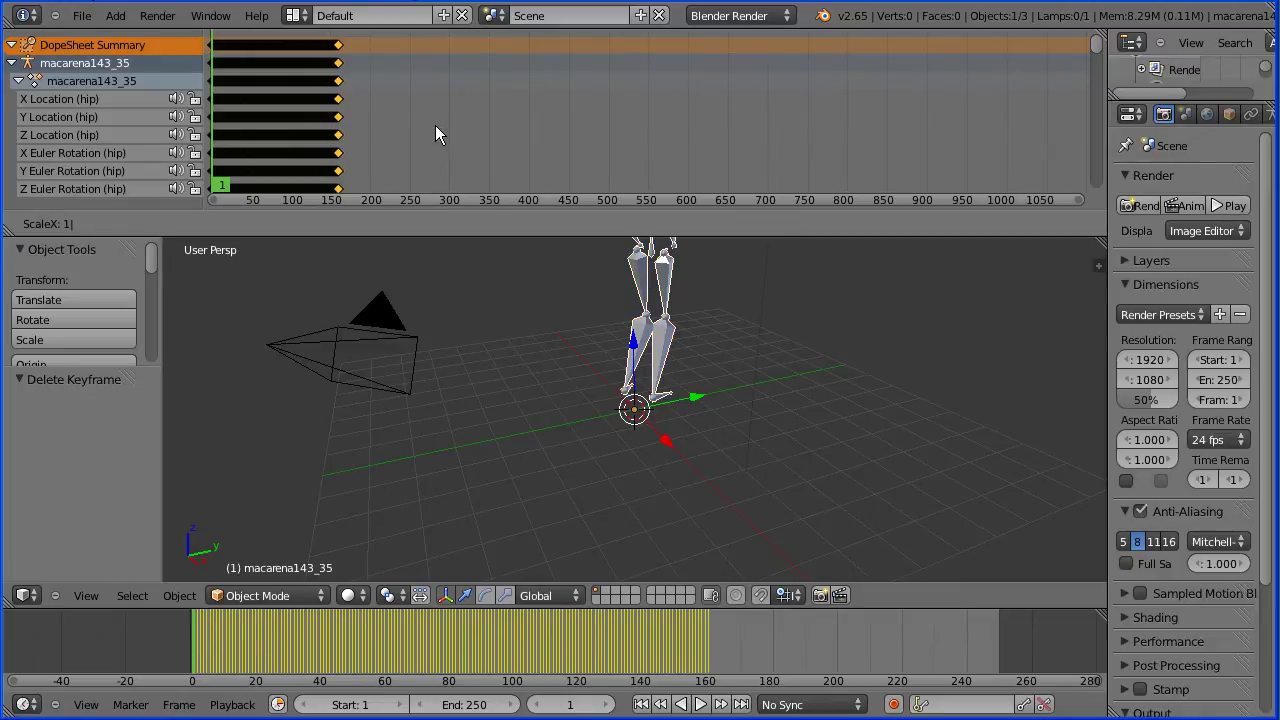
{"action": "type", "text": ".5"}
{"action": "key", "text": "Return"}
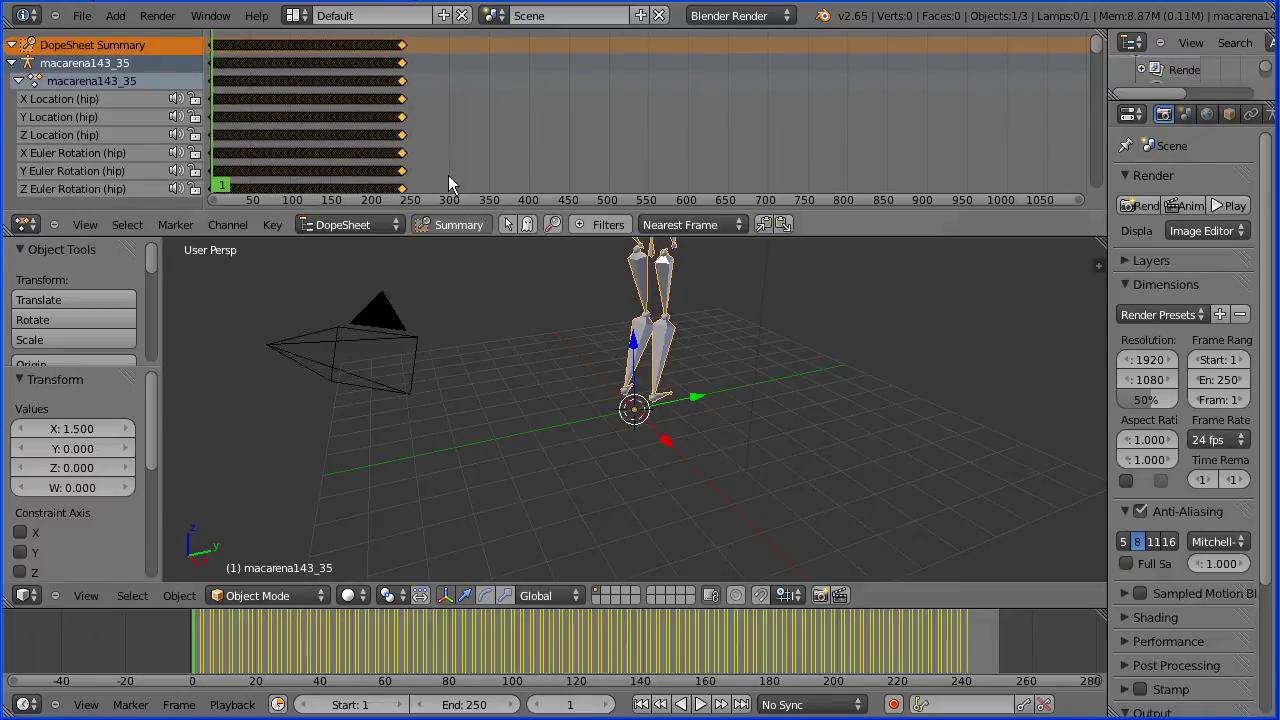
{"action": "left_click", "coordinate": [700, 704]}
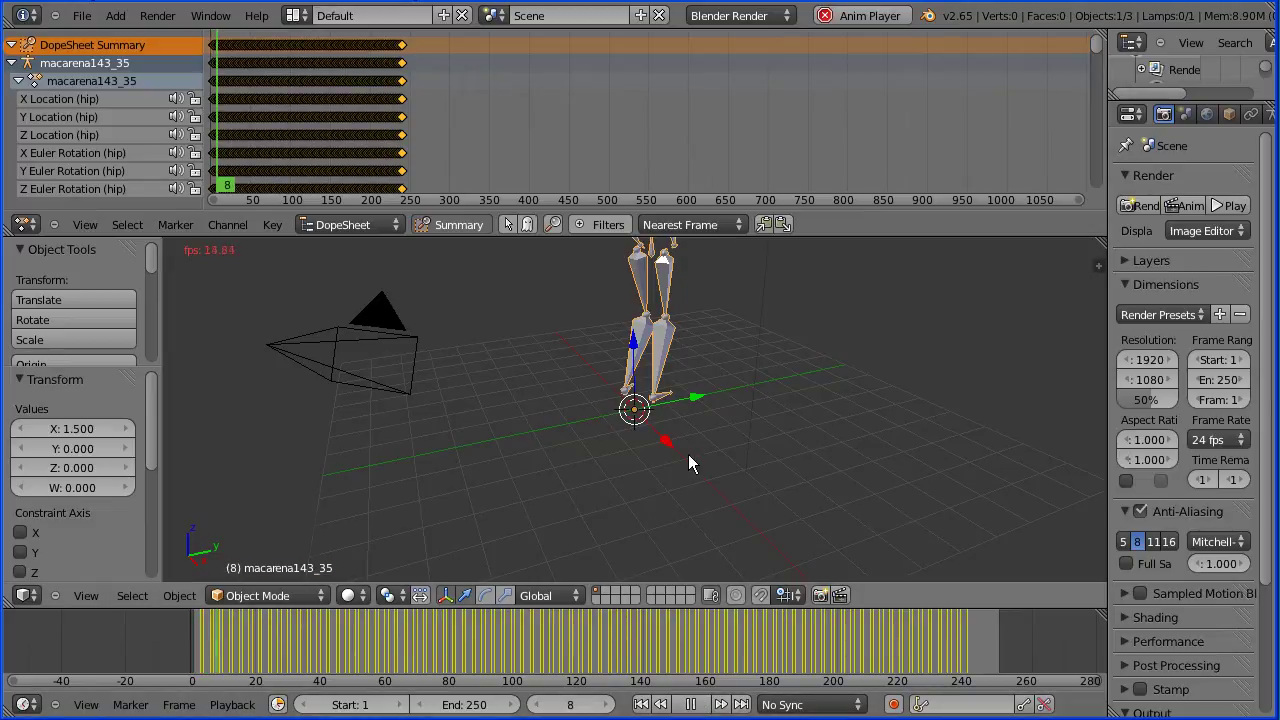
{"action": "scroll", "coordinate": [685, 457], "scroll_direction": "down", "scroll_amount": 2}
{"action": "scroll", "coordinate": [686, 462], "scroll_direction": "down", "scroll_amount": 1}
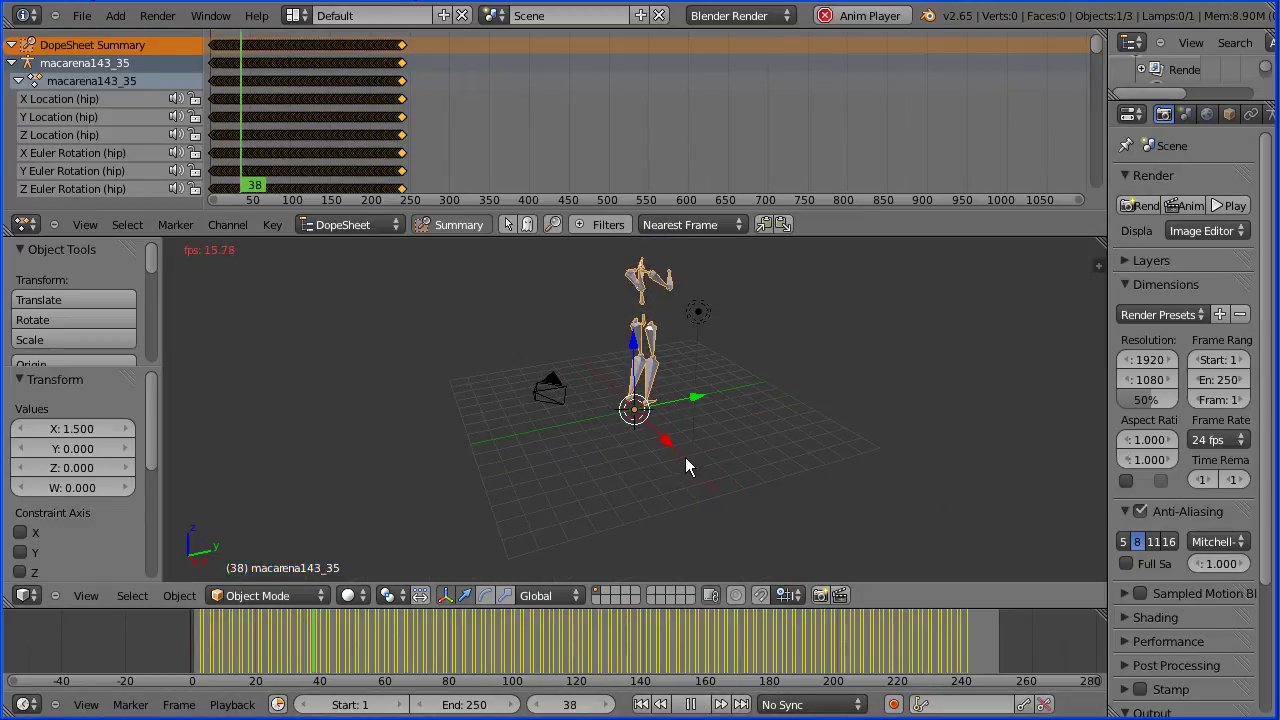
{"action": "left_click", "coordinate": [690, 704]}
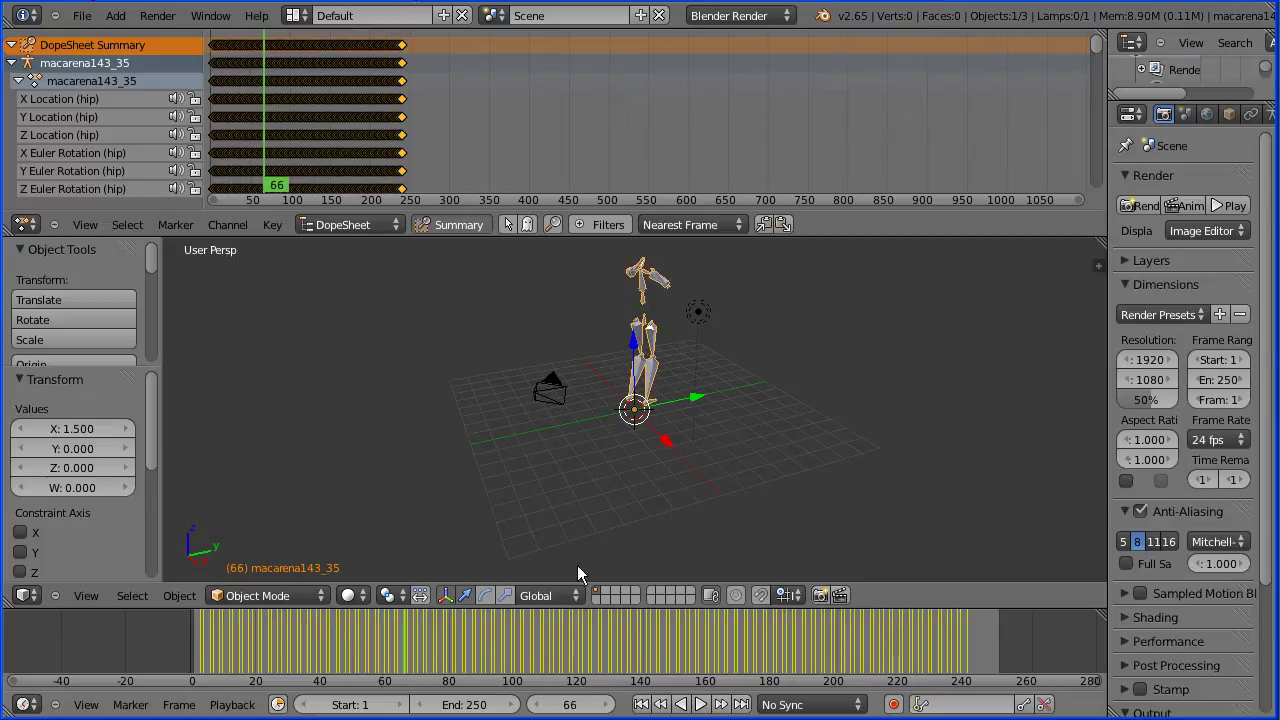
Save the stretched macarena scene over macarena143_35.blend in cmuTutorial
{"action": "left_click", "coordinate": [82, 16]}
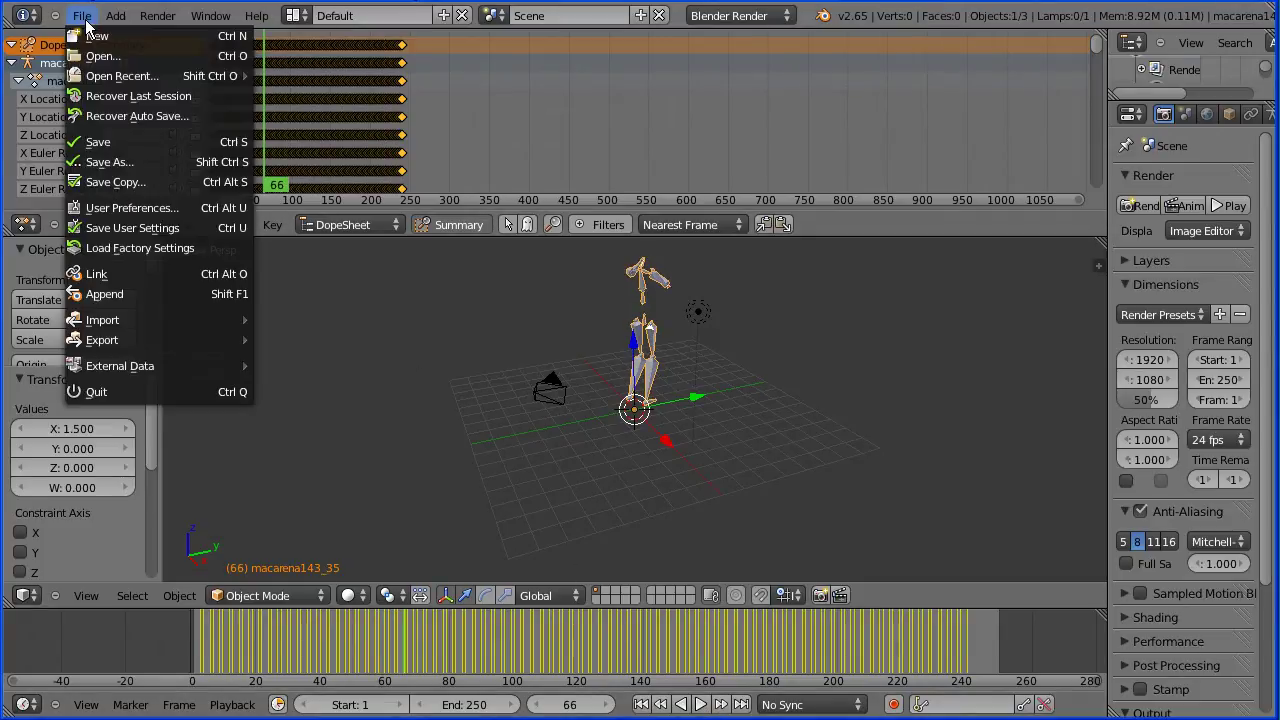
{"action": "left_click", "coordinate": [113, 163]}
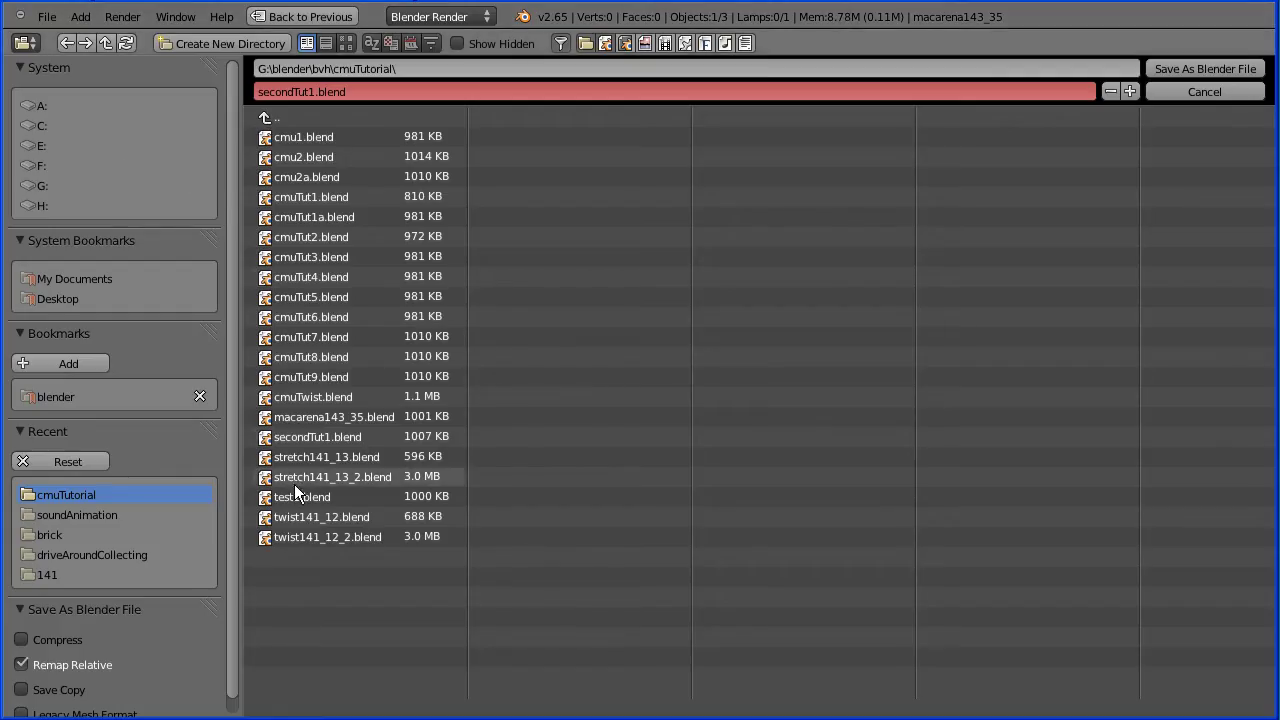
{"action": "left_click", "coordinate": [302, 417]}
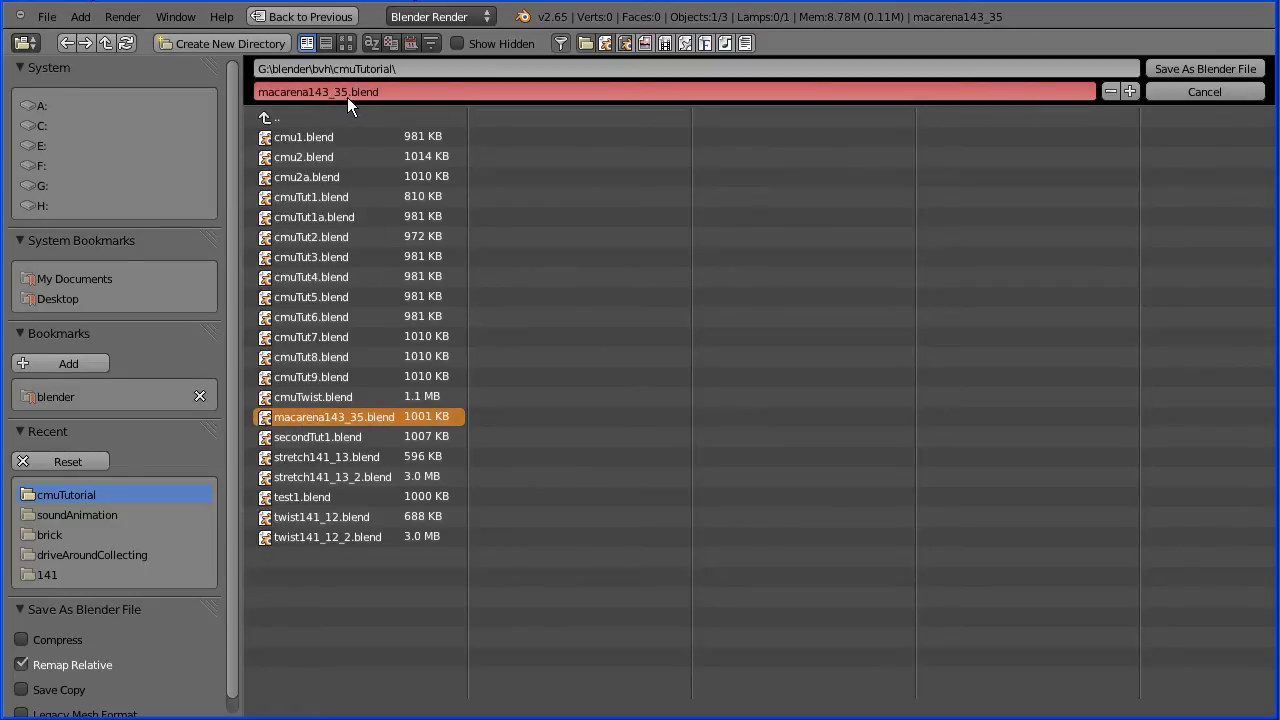
{"action": "left_click", "coordinate": [1183, 68]}
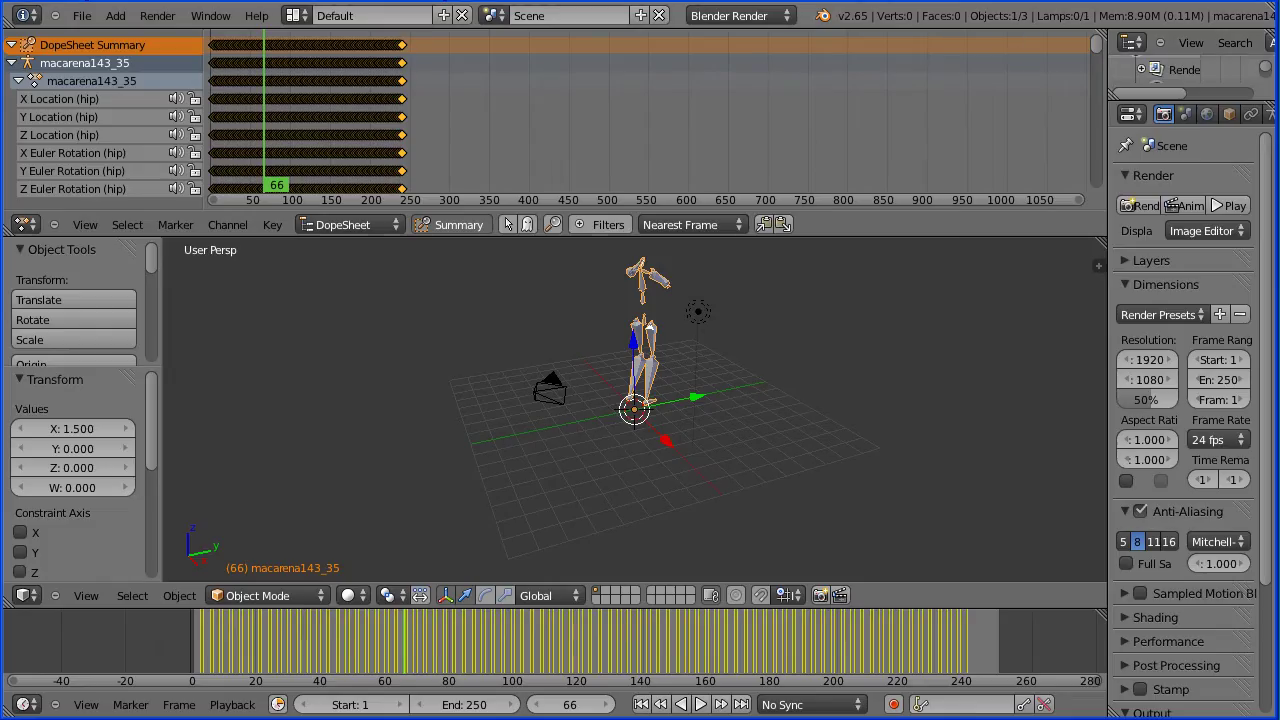
Open recent file cmuTut9.blend and preview the green stickman's 75-frame walk
{"action": "left_click", "coordinate": [81, 15]}
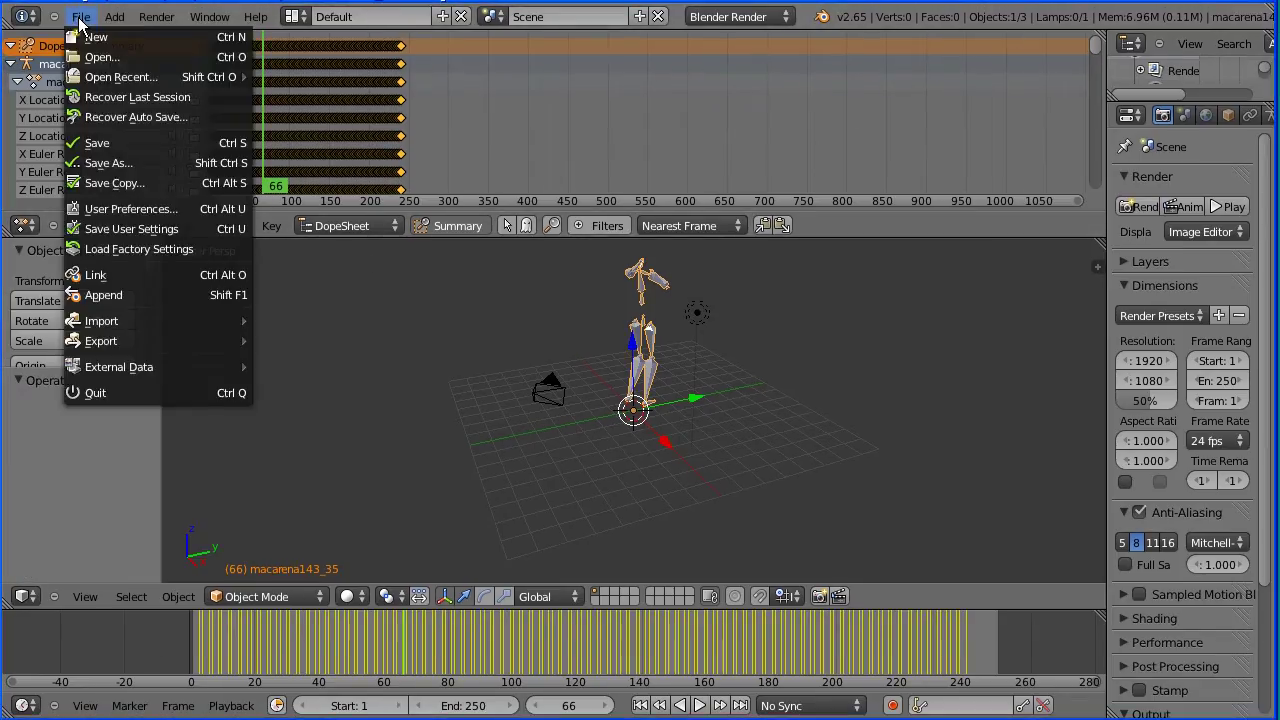
{"action": "mouse_move", "coordinate": [100, 77]}
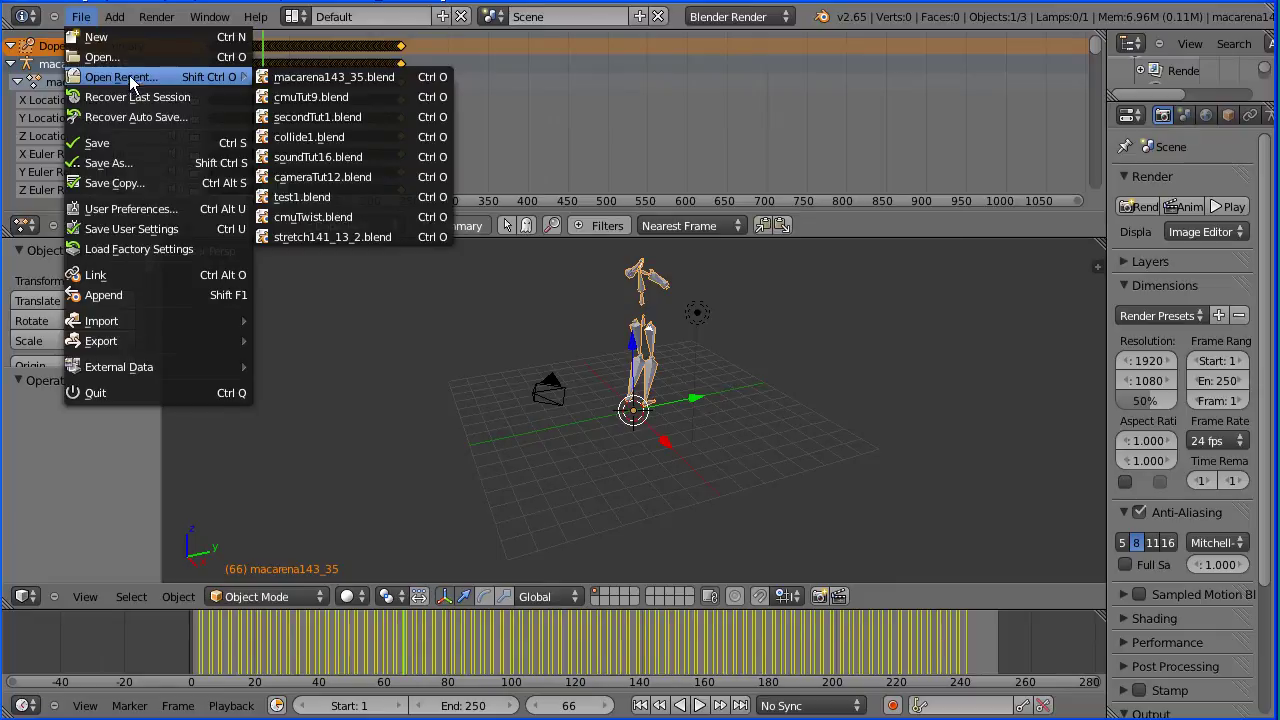
{"action": "left_click", "coordinate": [360, 95]}
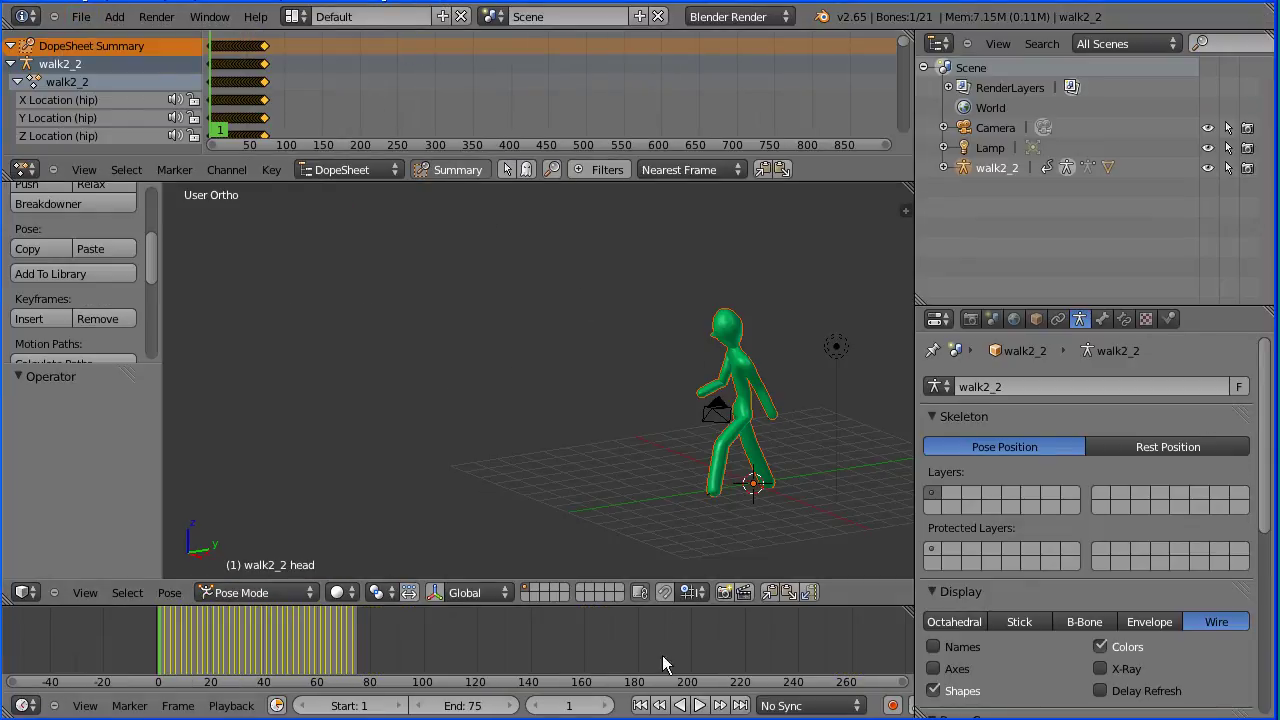
{"action": "left_click", "coordinate": [700, 706]}
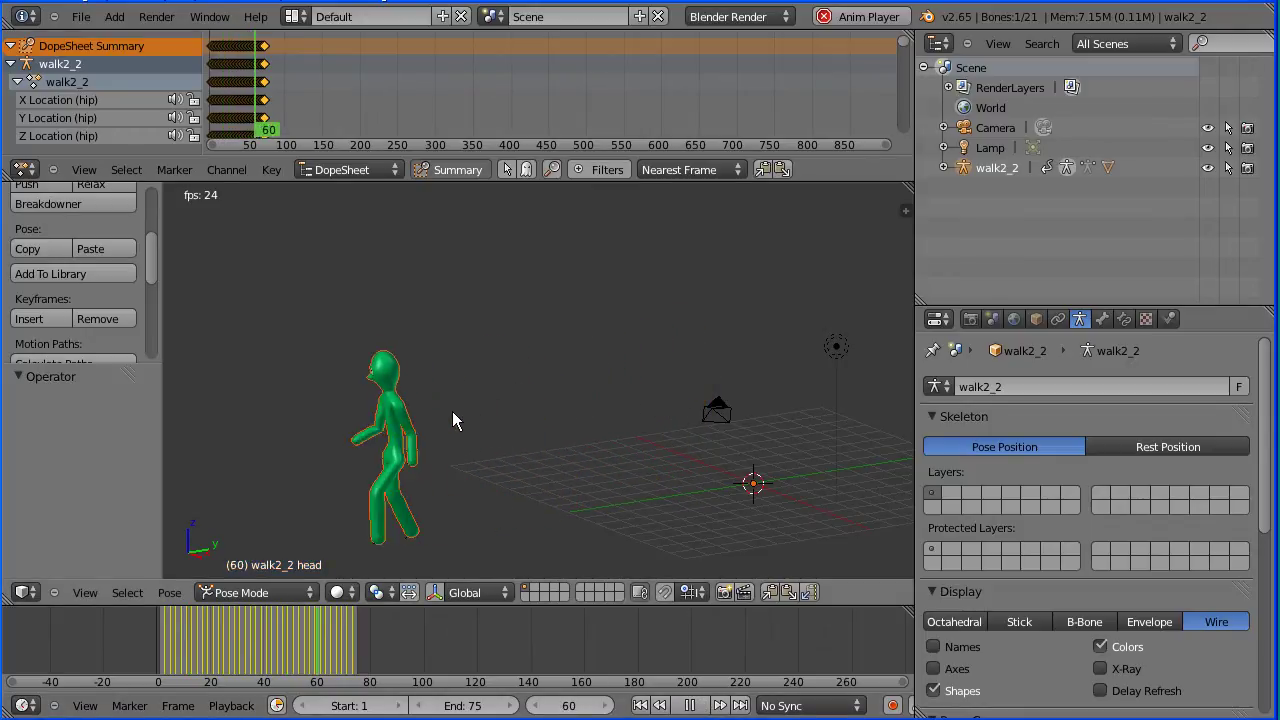
{"action": "left_click", "coordinate": [687, 705]}
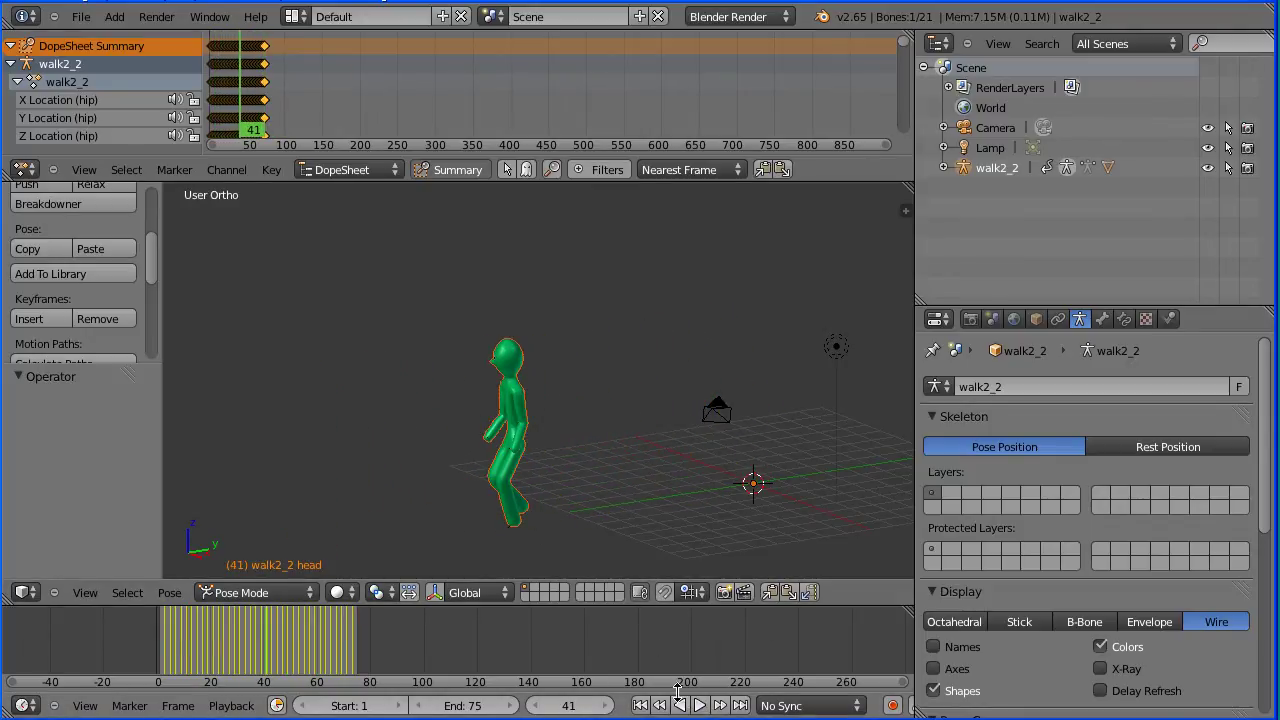
{"action": "left_click", "coordinate": [81, 17]}
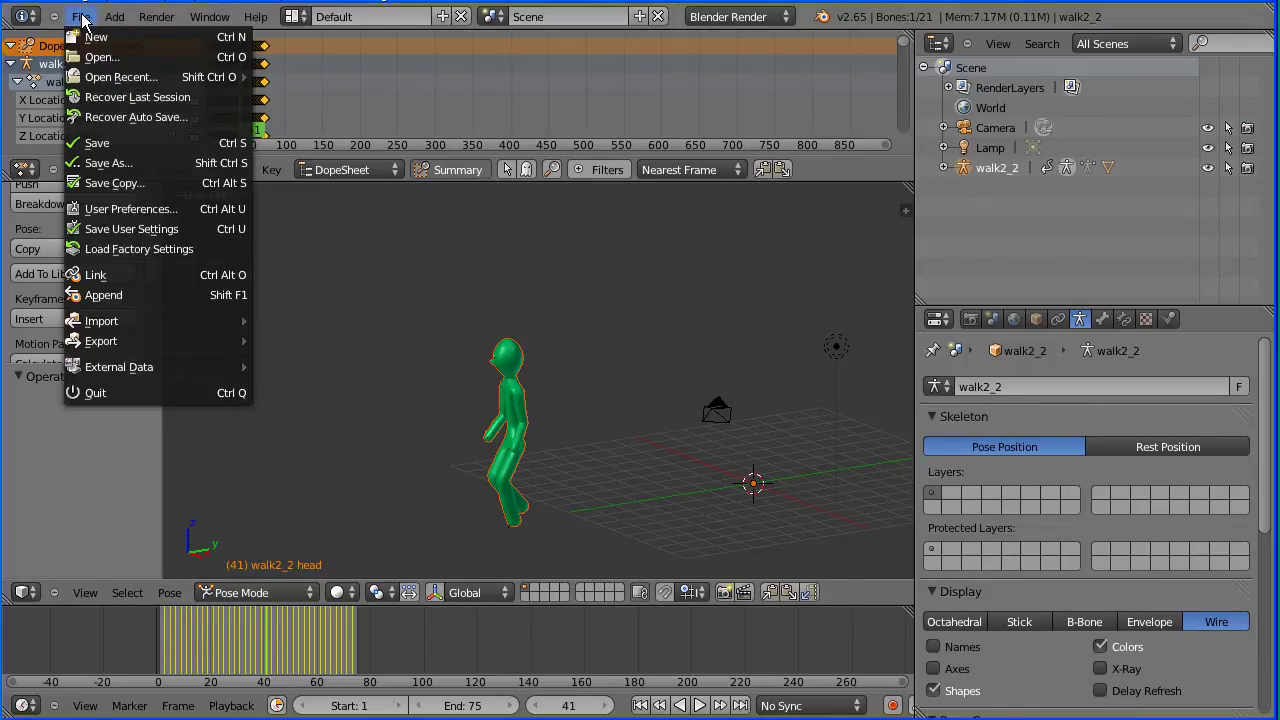
Append the macarena143_35 action from the Action folder of cmuTutorial/macarena143_35.blend
{"action": "left_click", "coordinate": [172, 296]}
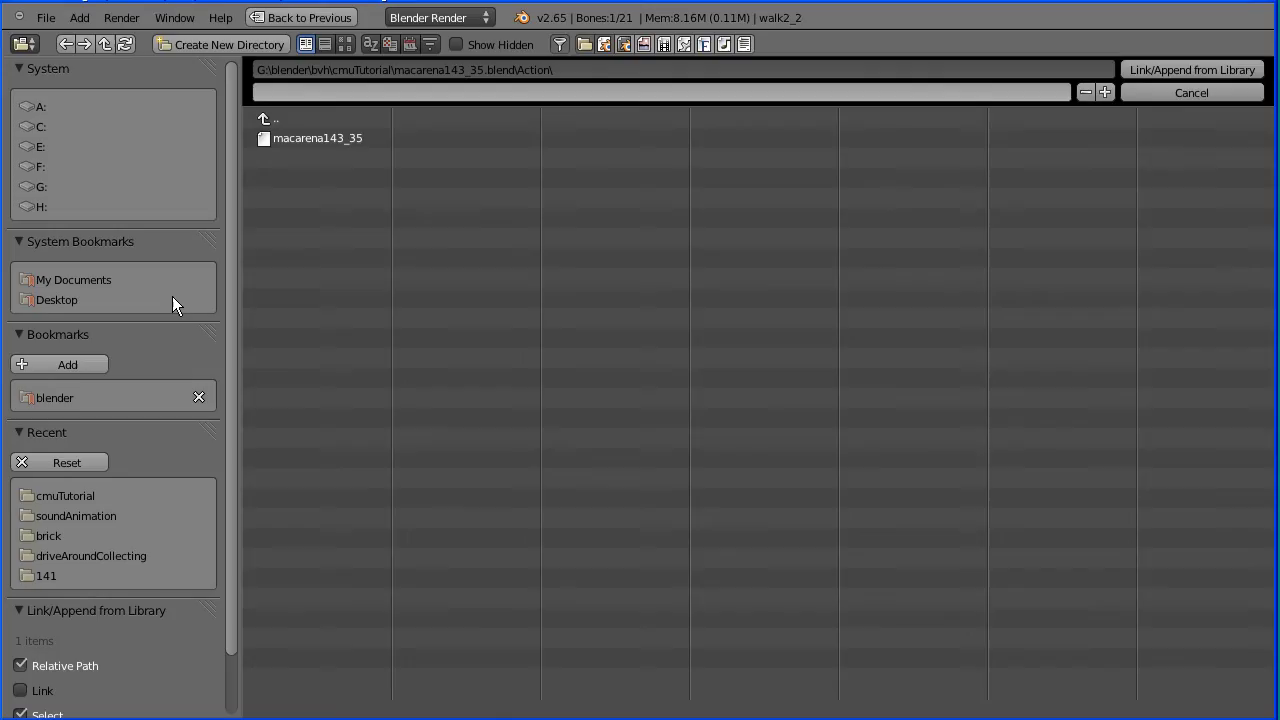
{"action": "left_click", "coordinate": [265, 119]}
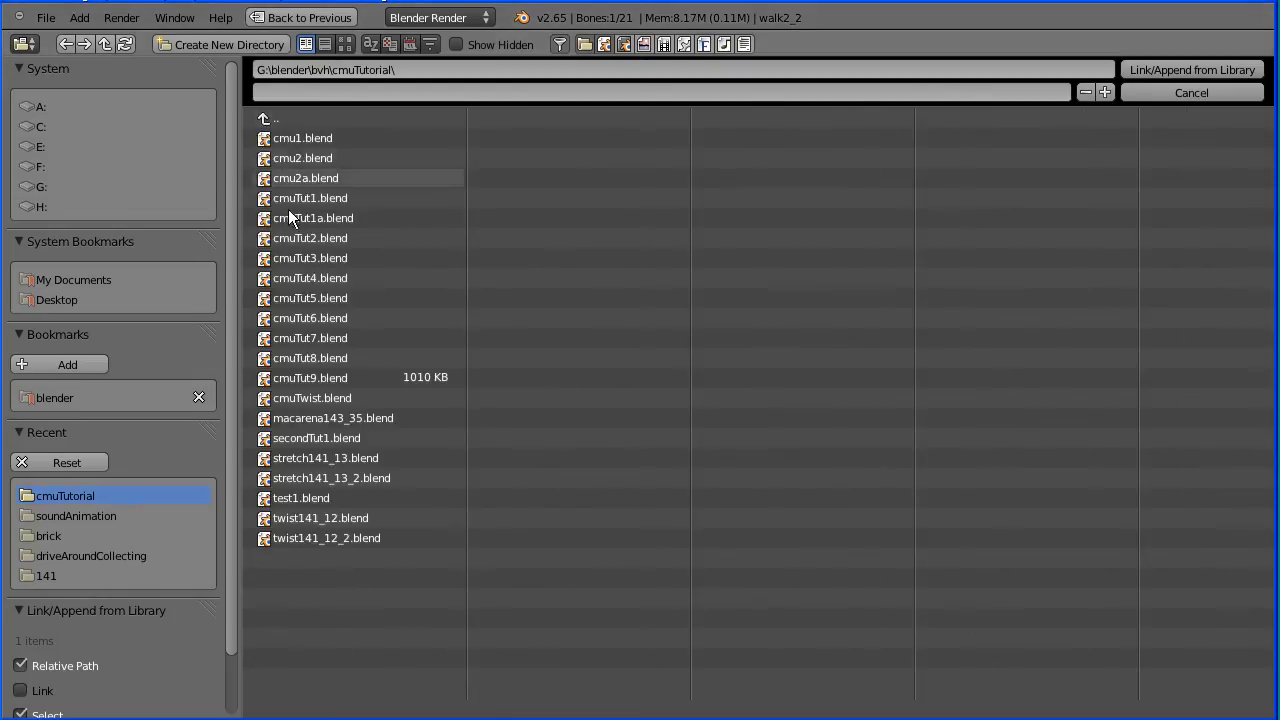
{"action": "double_click", "coordinate": [384, 418]}
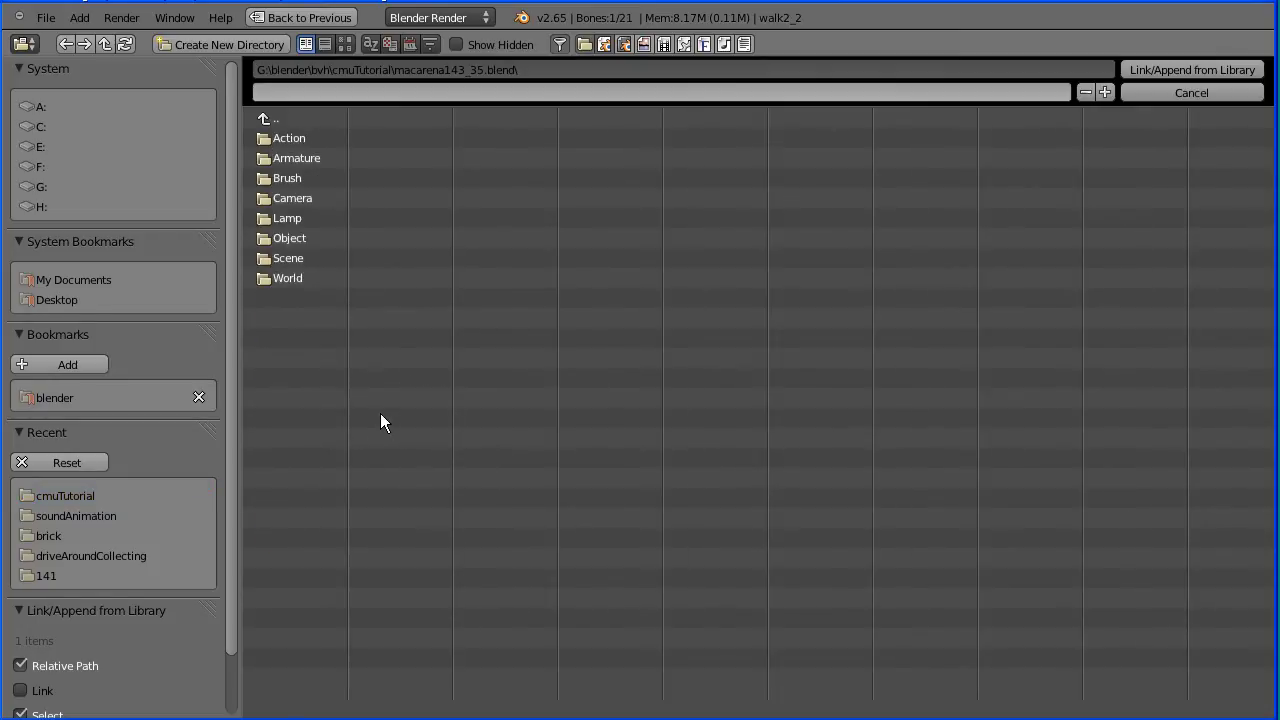
{"action": "left_click", "coordinate": [261, 137]}
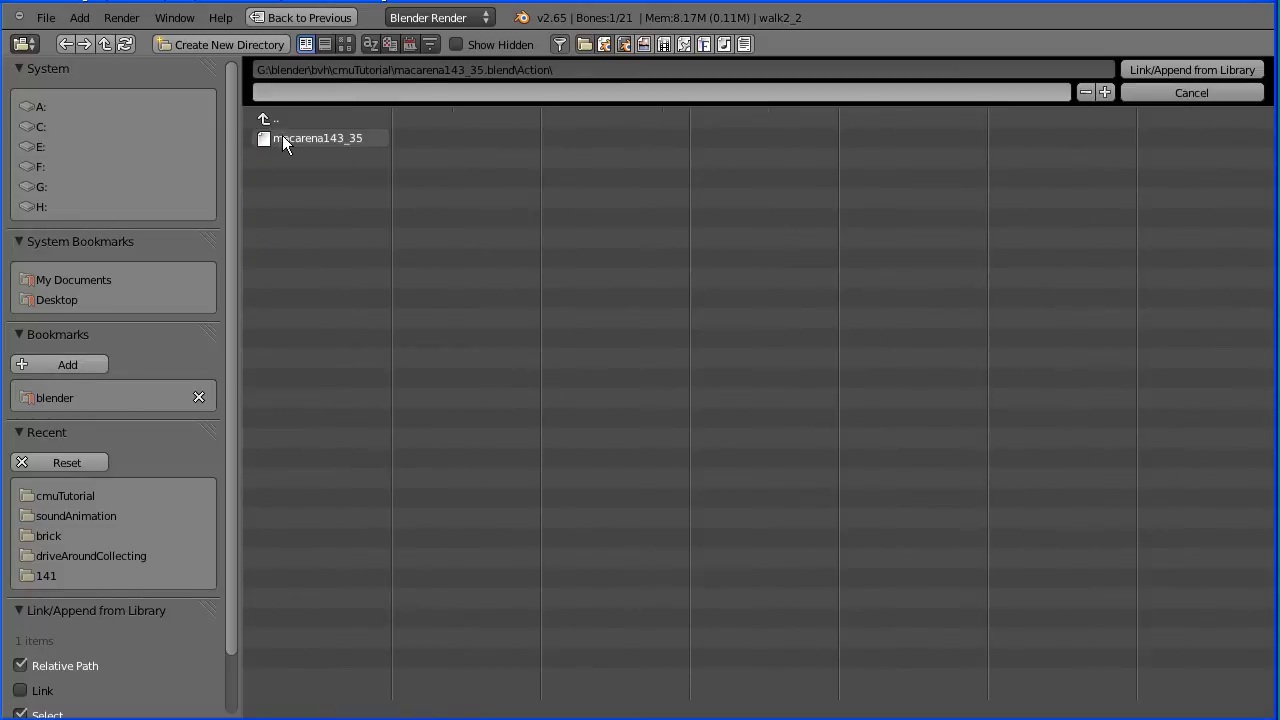
{"action": "left_click", "coordinate": [303, 139]}
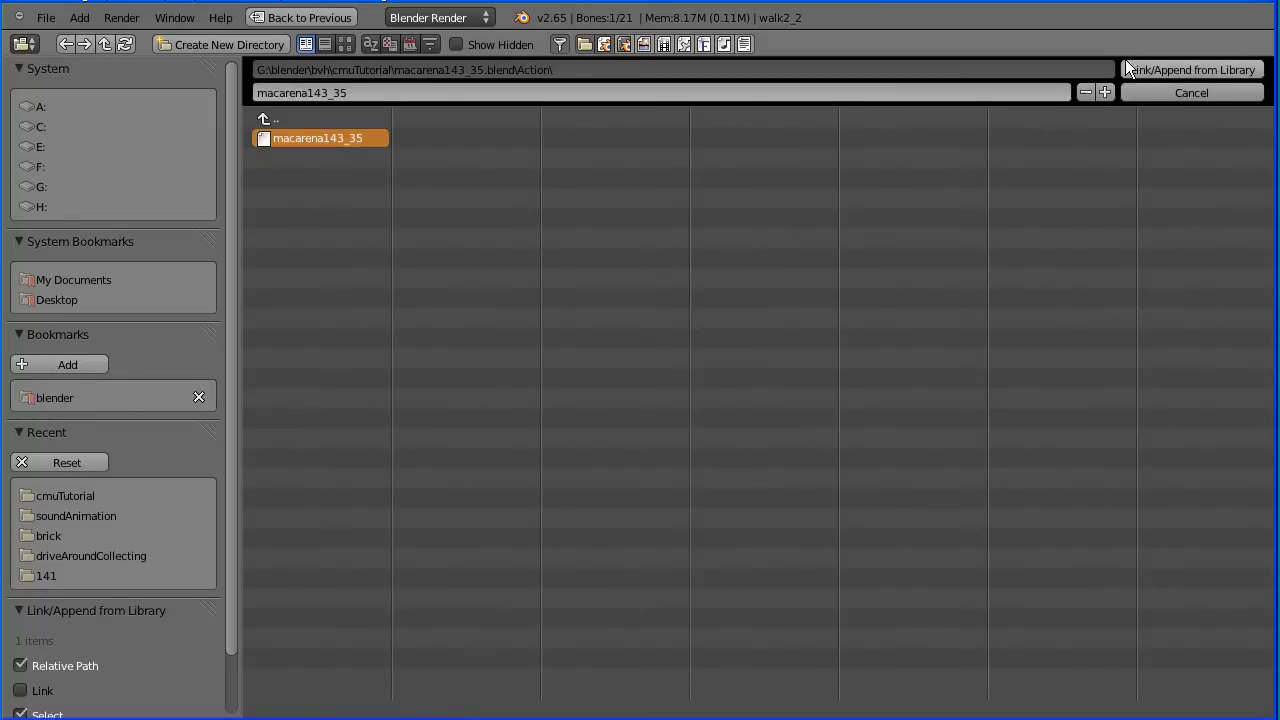
{"action": "left_click", "coordinate": [1200, 70]}
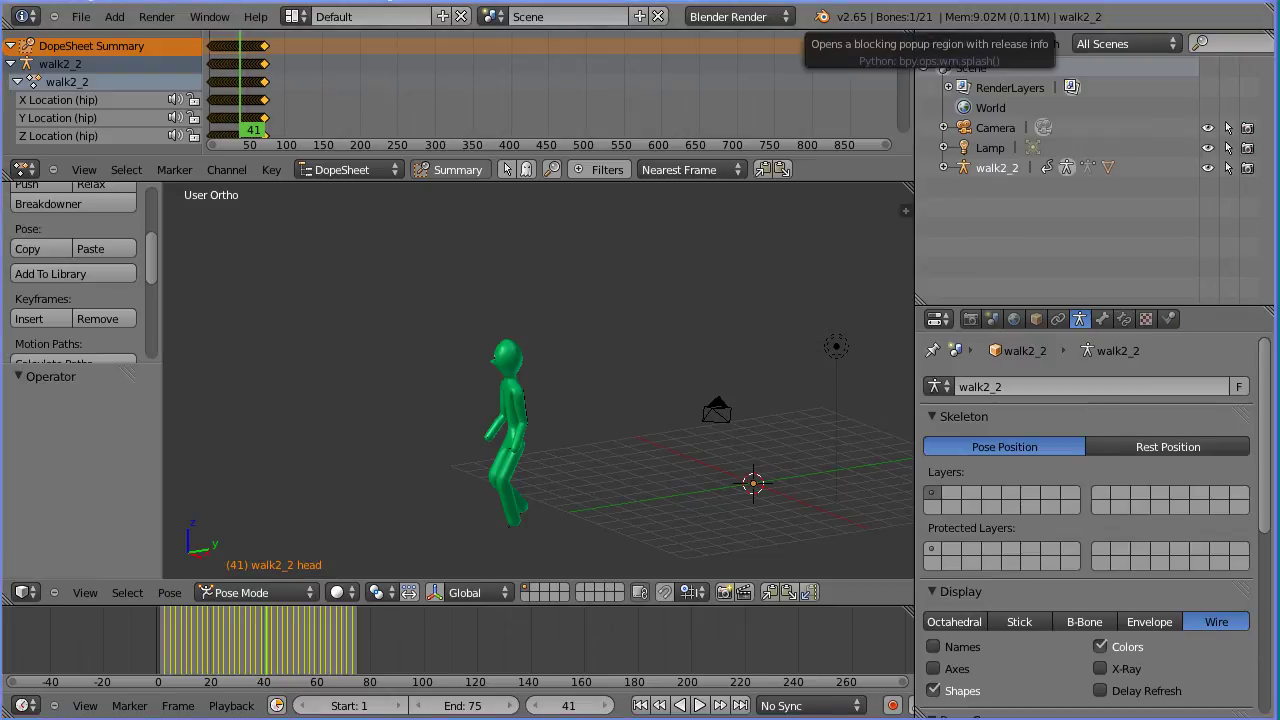
In the Action Editor, fake-user walk2_2, then make macarena143_35 active with a fake user
{"action": "left_click", "coordinate": [357, 173]}
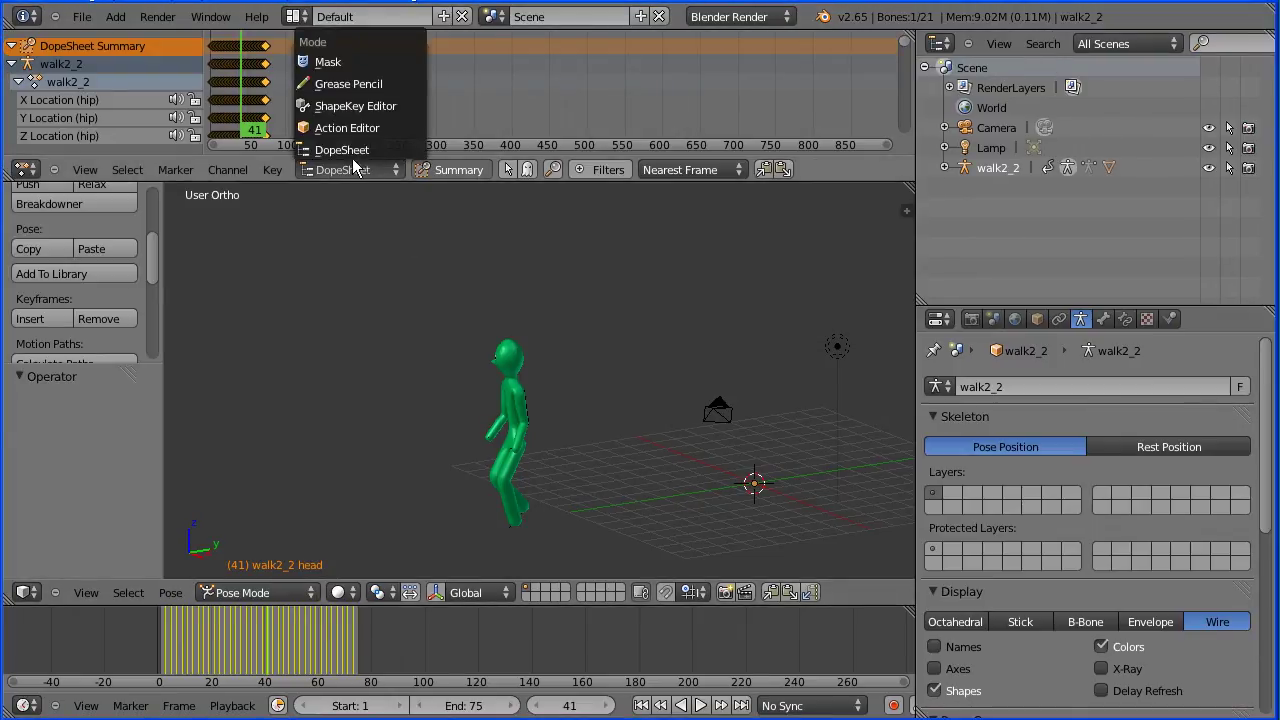
{"action": "left_click", "coordinate": [407, 136]}
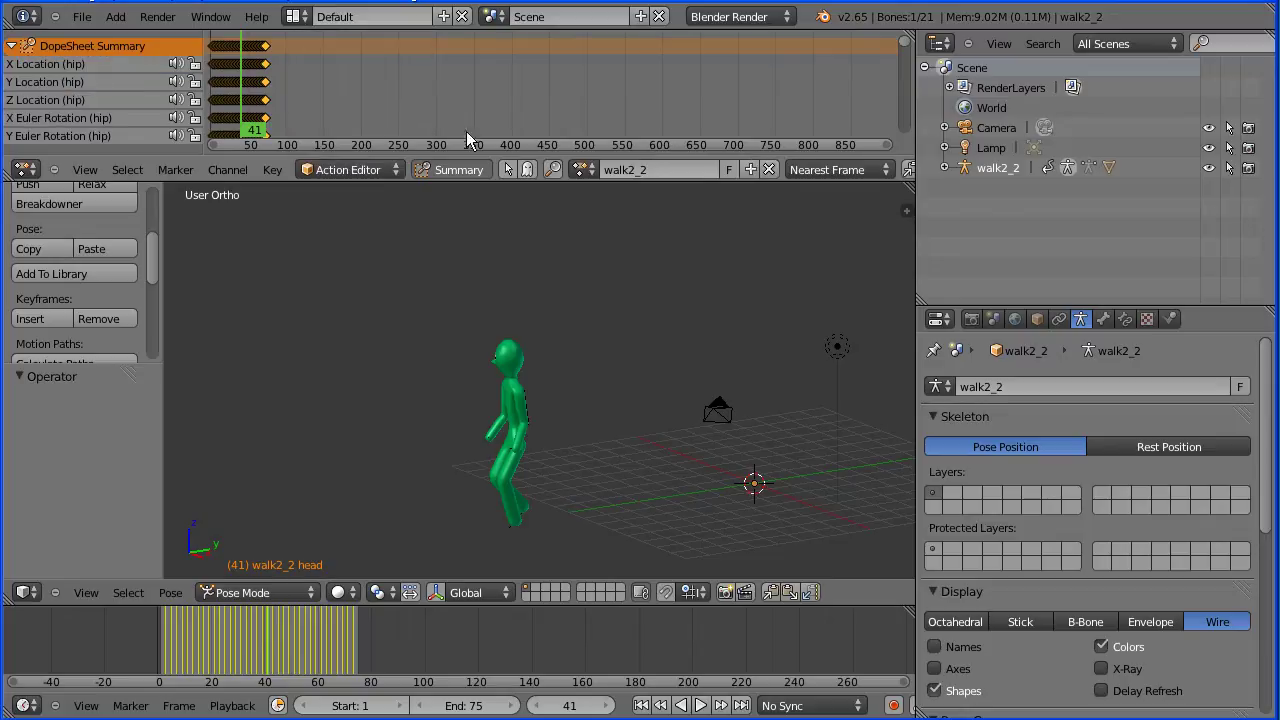
{"action": "left_click", "coordinate": [733, 172]}
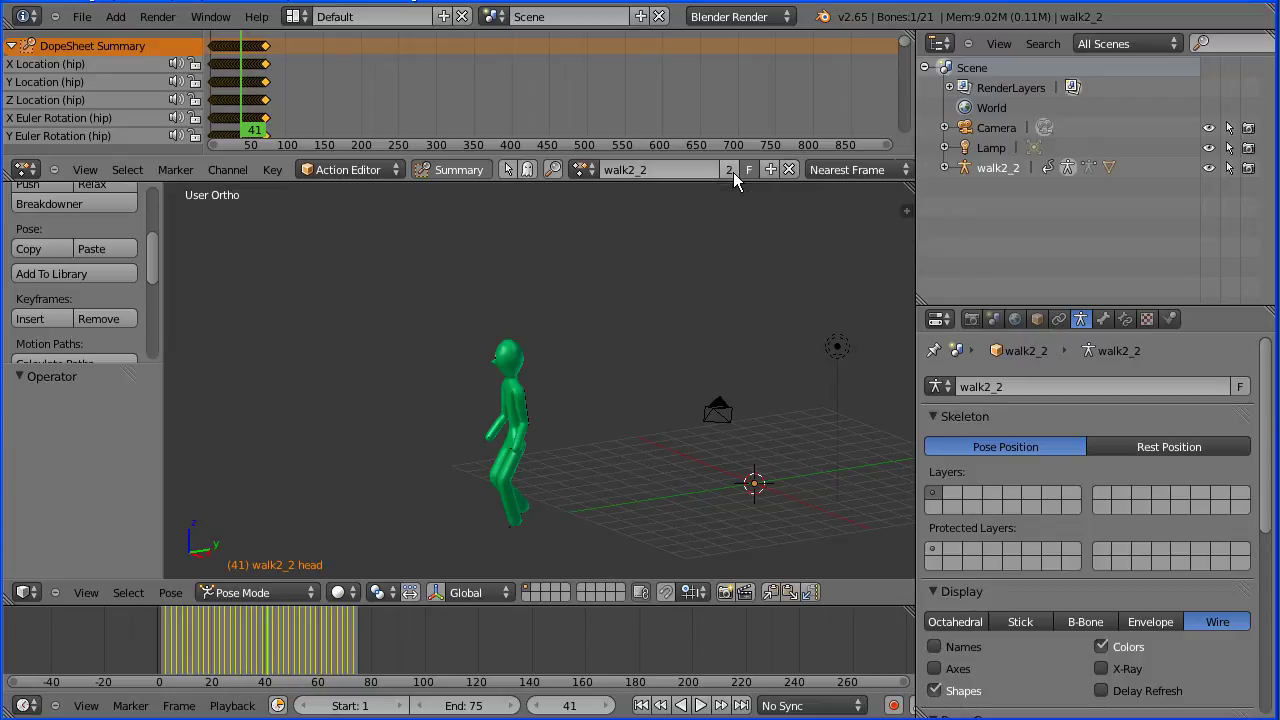
{"action": "left_click", "coordinate": [582, 172]}
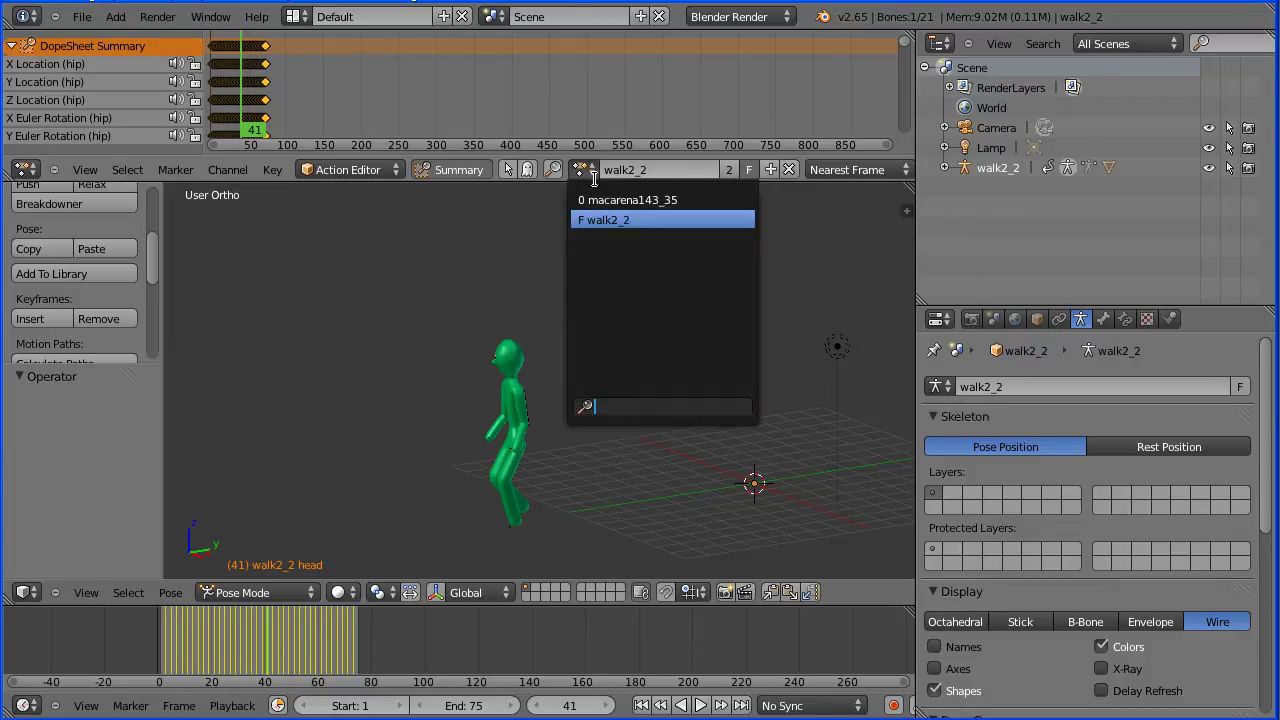
{"action": "left_click", "coordinate": [733, 199]}
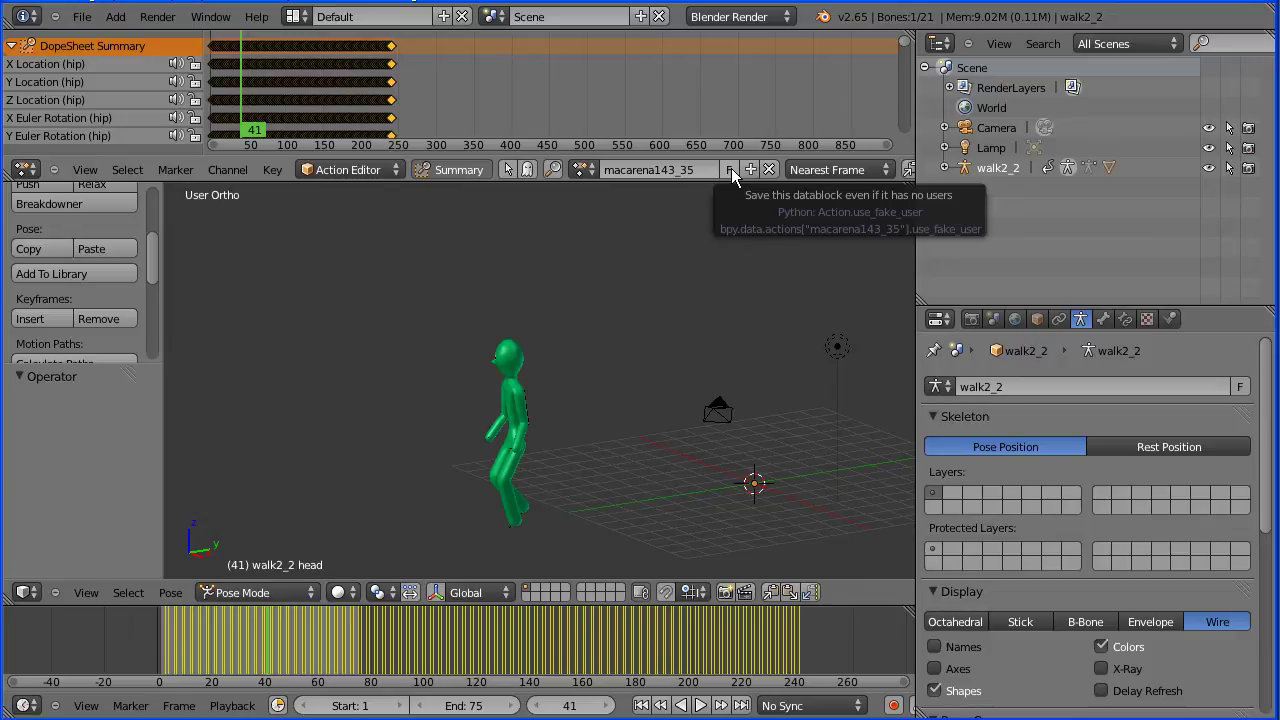
{"action": "left_click", "coordinate": [731, 170]}
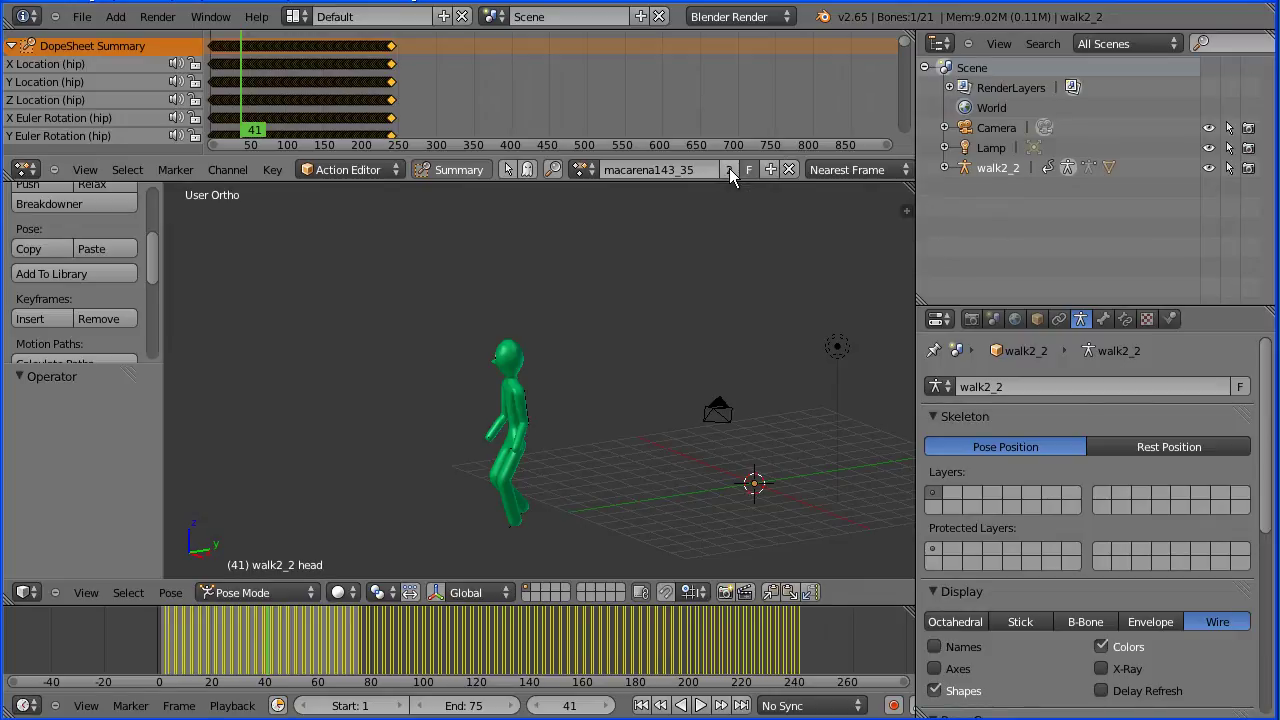
Set the scene end frame to 250
{"action": "left_click", "coordinate": [484, 712]}
{"action": "type", "text": "2"}
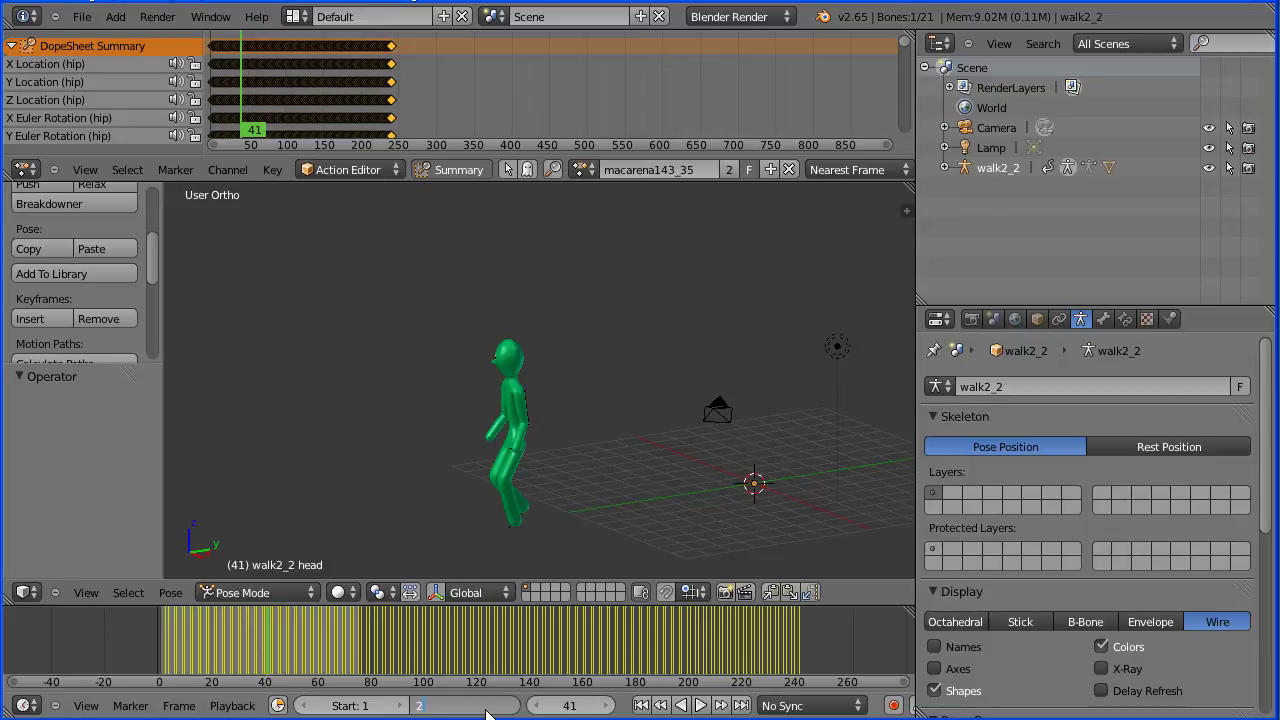
{"action": "type", "text": "50"}
{"action": "key", "text": "Return"}
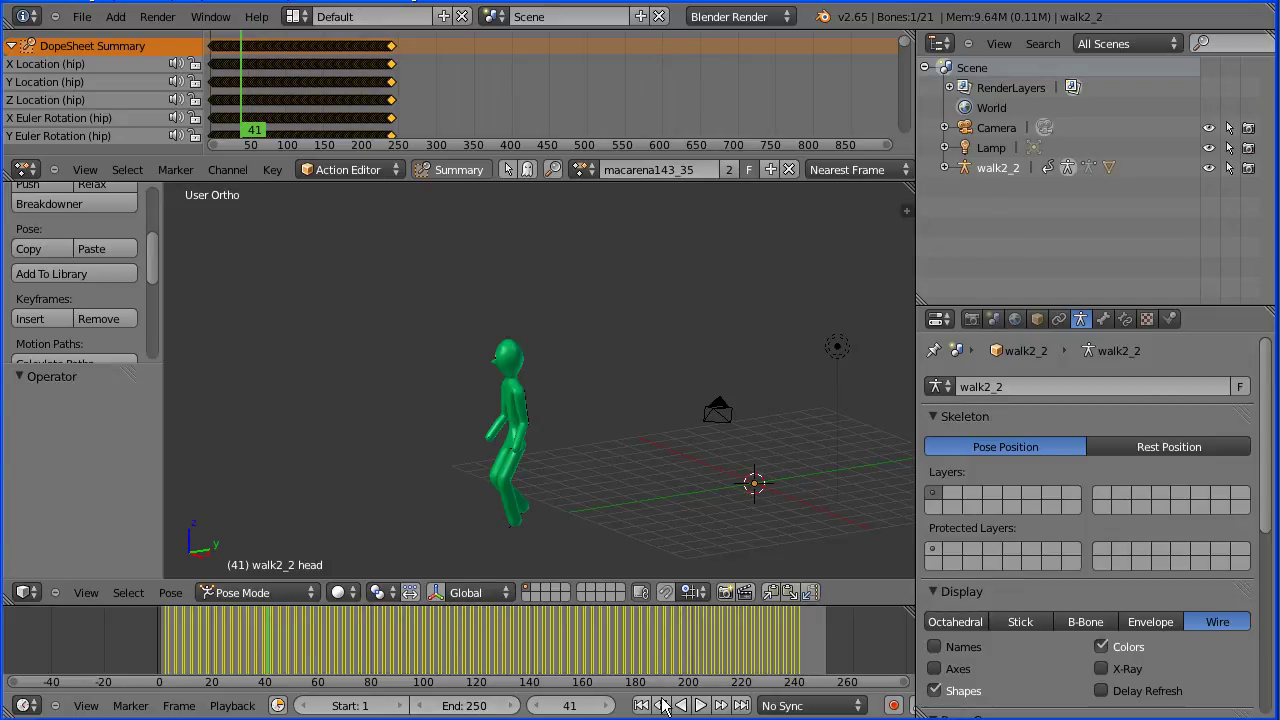
Play the macarena dance while orbiting the view, stopping at frame 216
{"action": "left_click", "coordinate": [701, 706]}
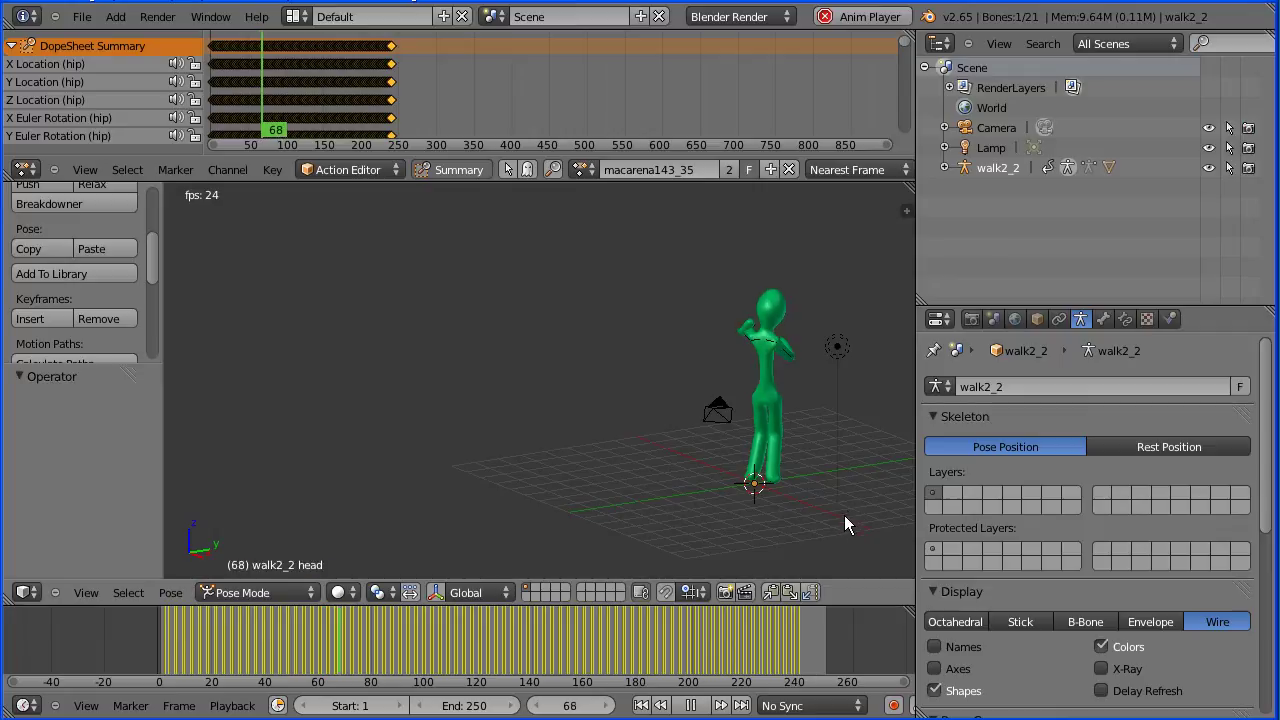
{"action": "middle_click_drag", "start_coordinate": [849, 517], "coordinate": [807, 513]}
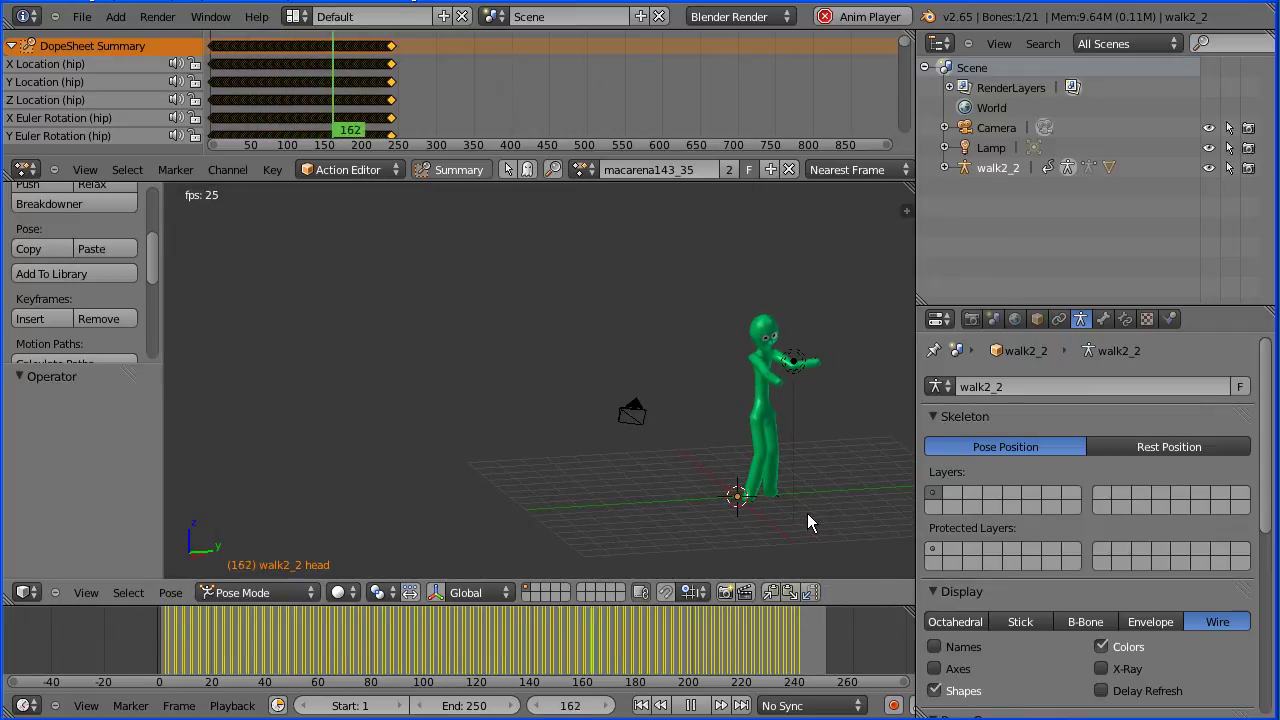
{"action": "left_click", "coordinate": [690, 705]}
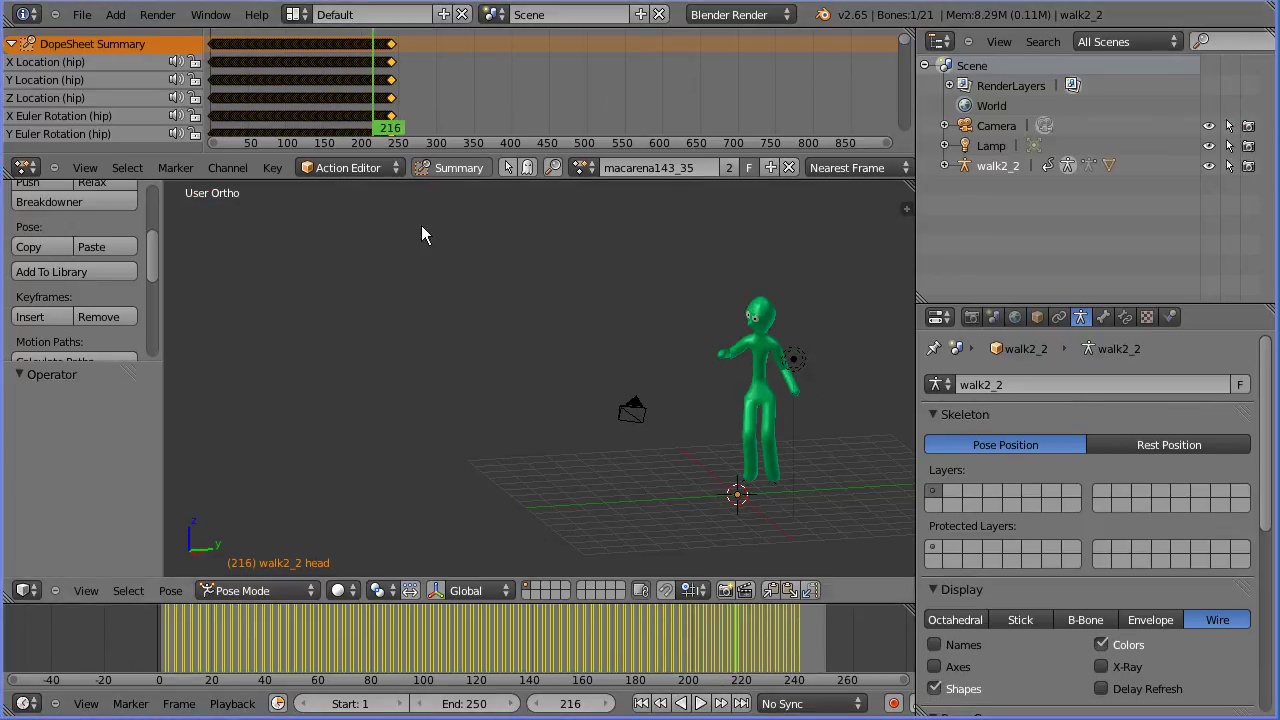
Append the breakdance85_14 action from breakdance85_12.blend
{"action": "left_click", "coordinate": [83, 15]}
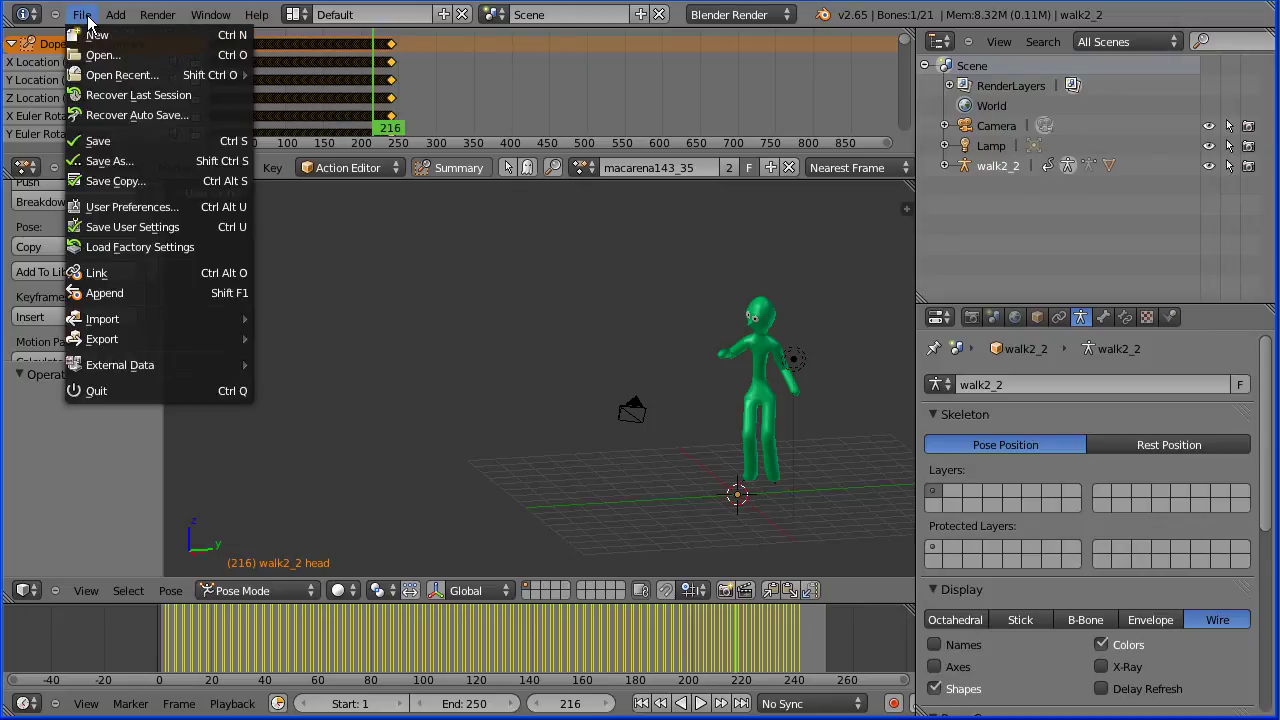
{"action": "left_click", "coordinate": [202, 290]}
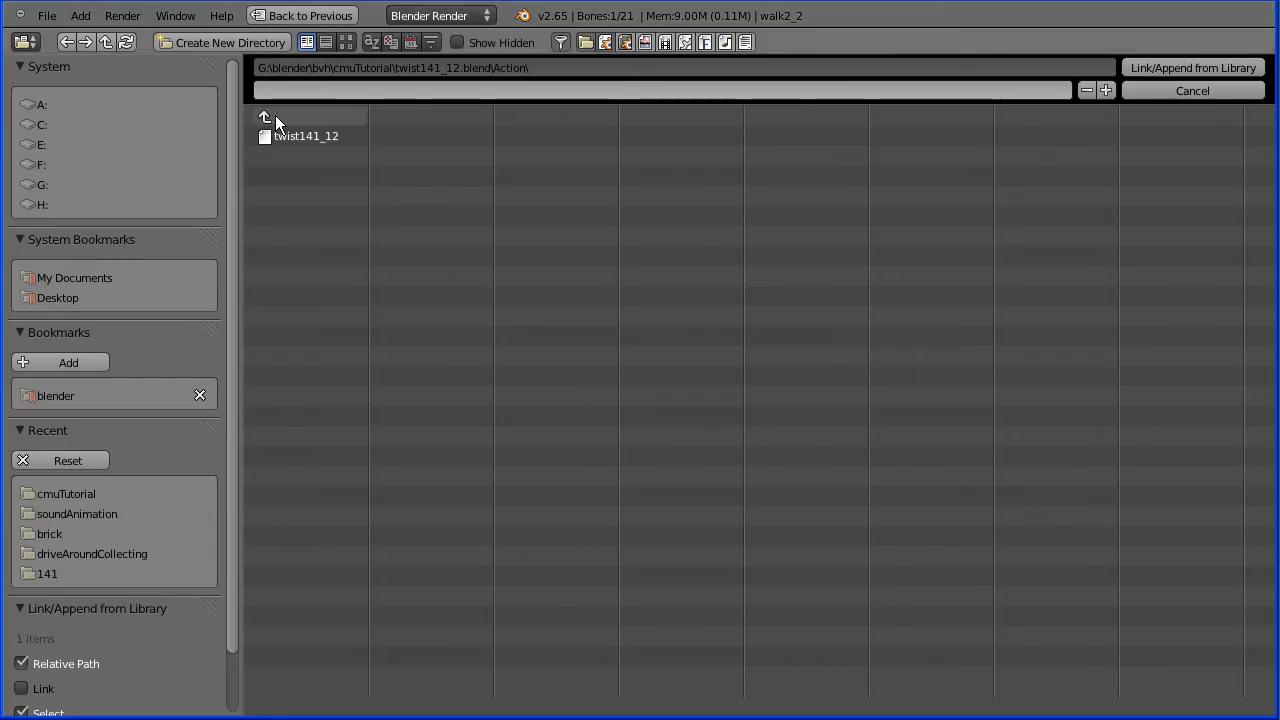
{"action": "left_click", "coordinate": [276, 118]}
{"action": "left_click", "coordinate": [276, 118]}
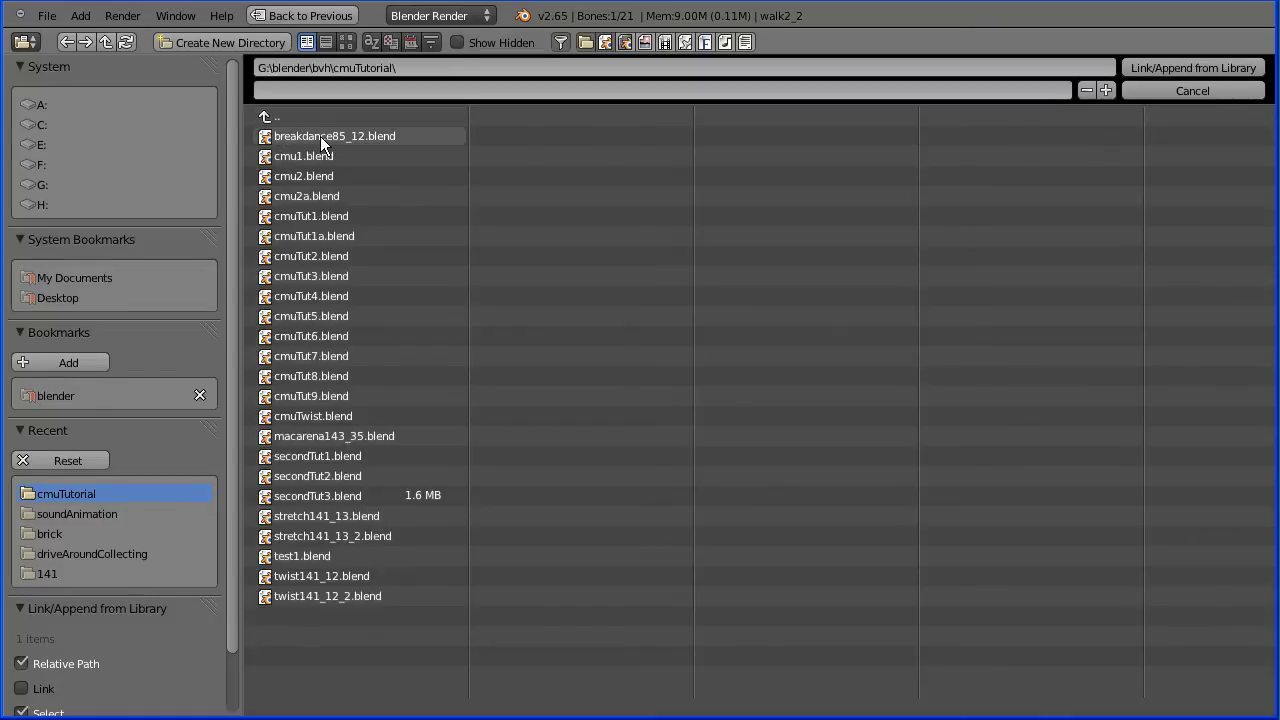
{"action": "left_click", "coordinate": [320, 136]}
{"action": "left_click", "coordinate": [292, 136]}
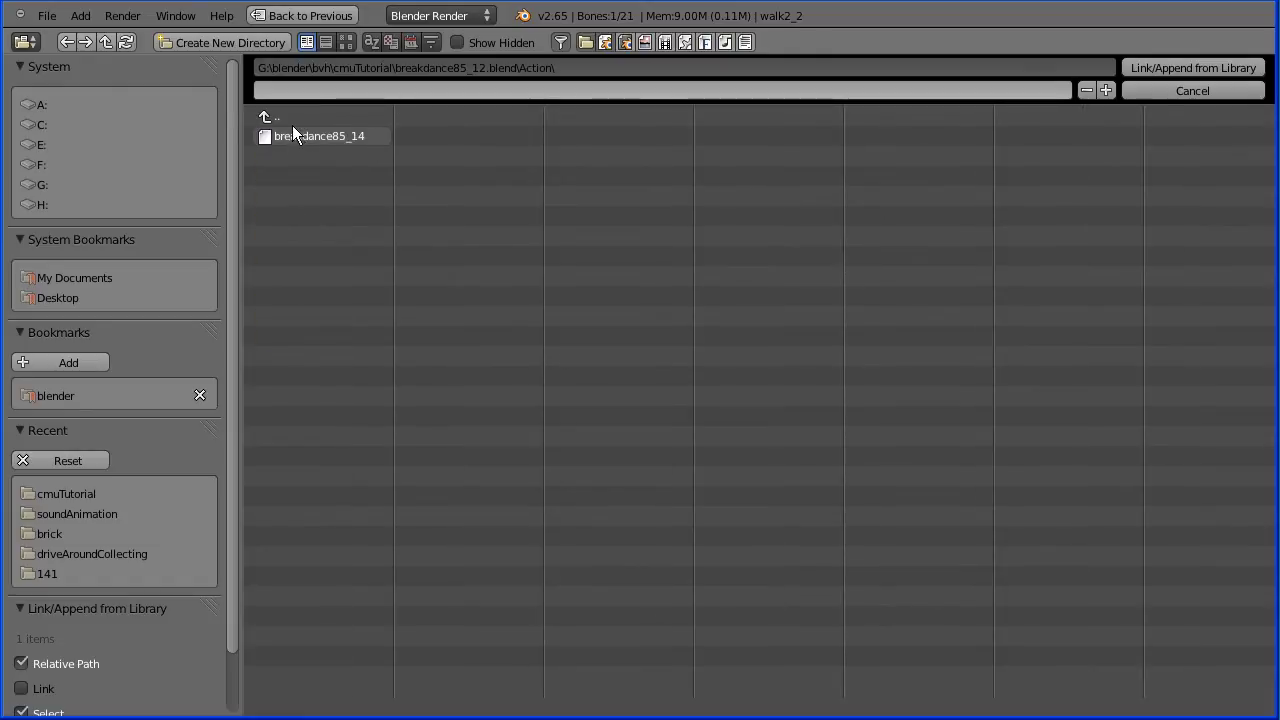
{"action": "left_click", "coordinate": [302, 139]}
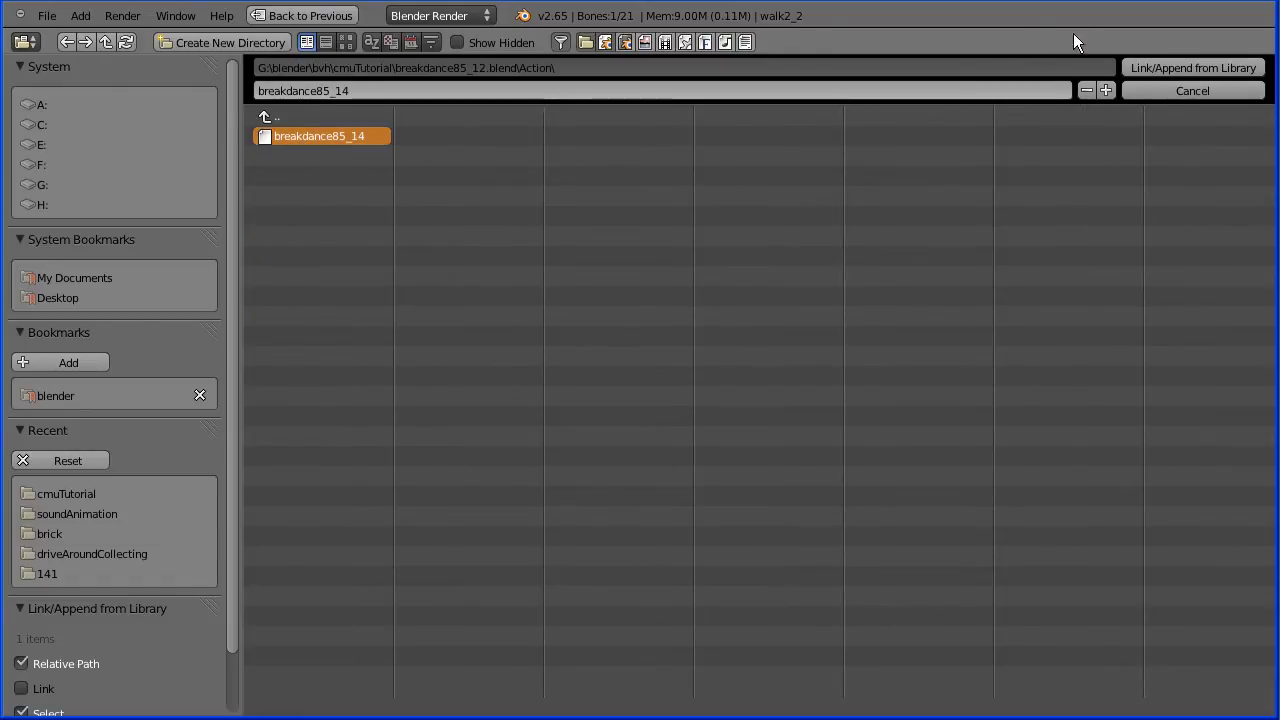
{"action": "left_click", "coordinate": [1178, 67]}
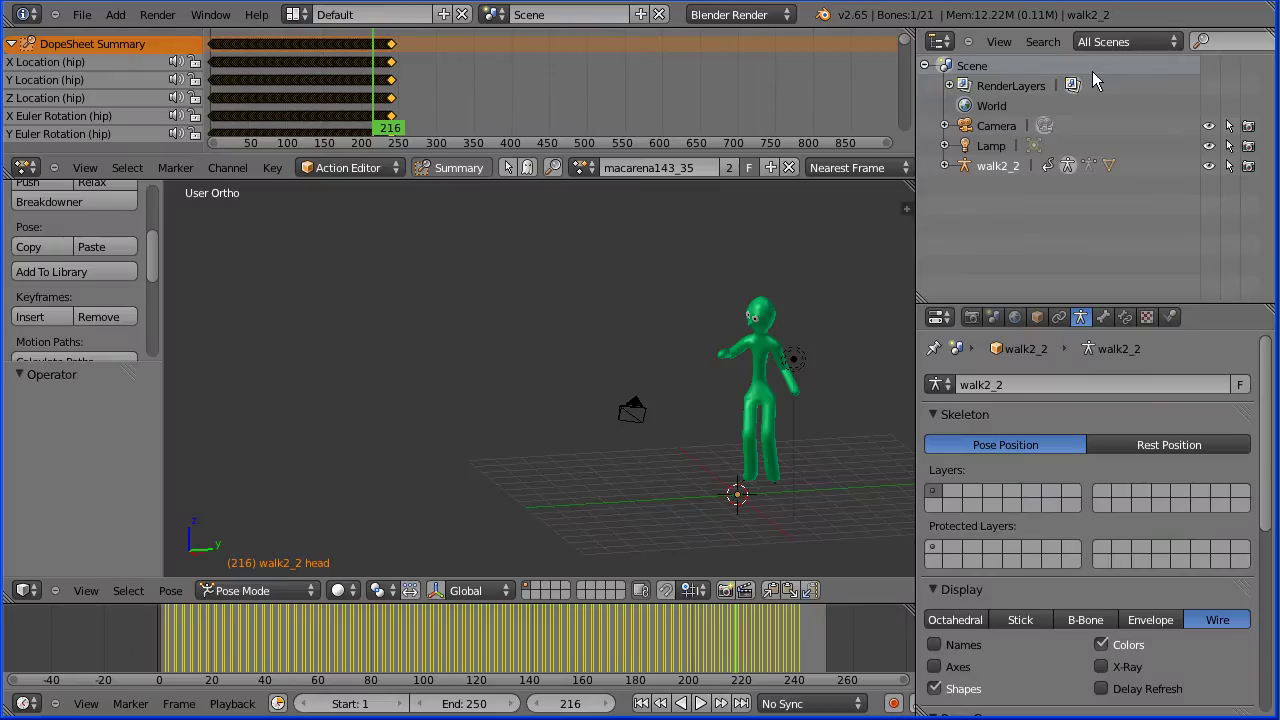
Append the twist141_12 action from twist141_12.blend
{"action": "left_click", "coordinate": [82, 15]}
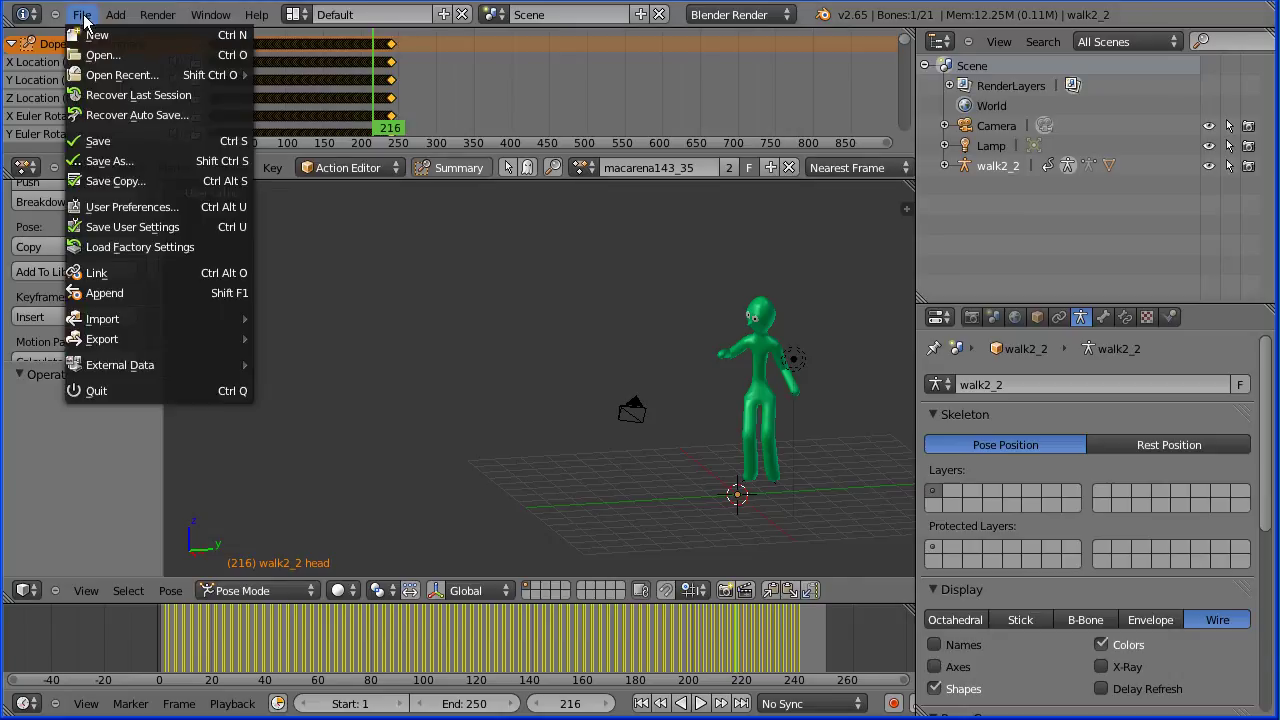
{"action": "left_click", "coordinate": [202, 293]}
{"action": "left_click", "coordinate": [272, 115]}
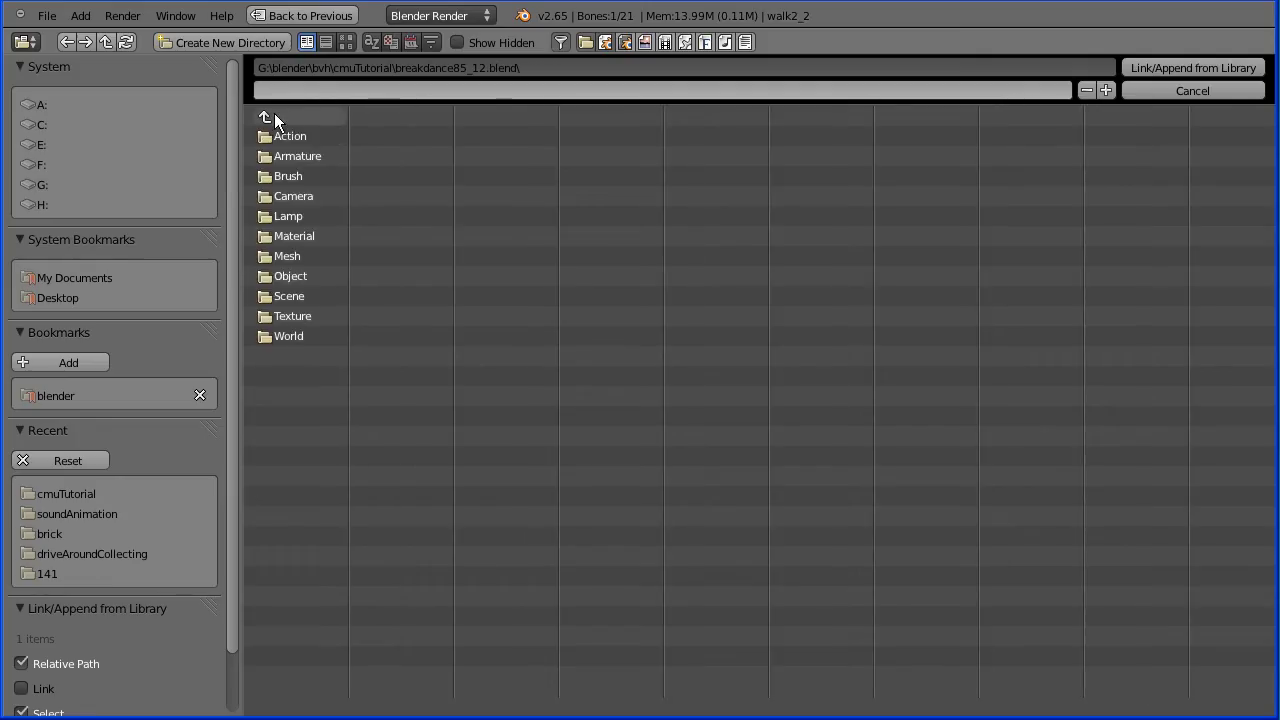
{"action": "left_click", "coordinate": [274, 115]}
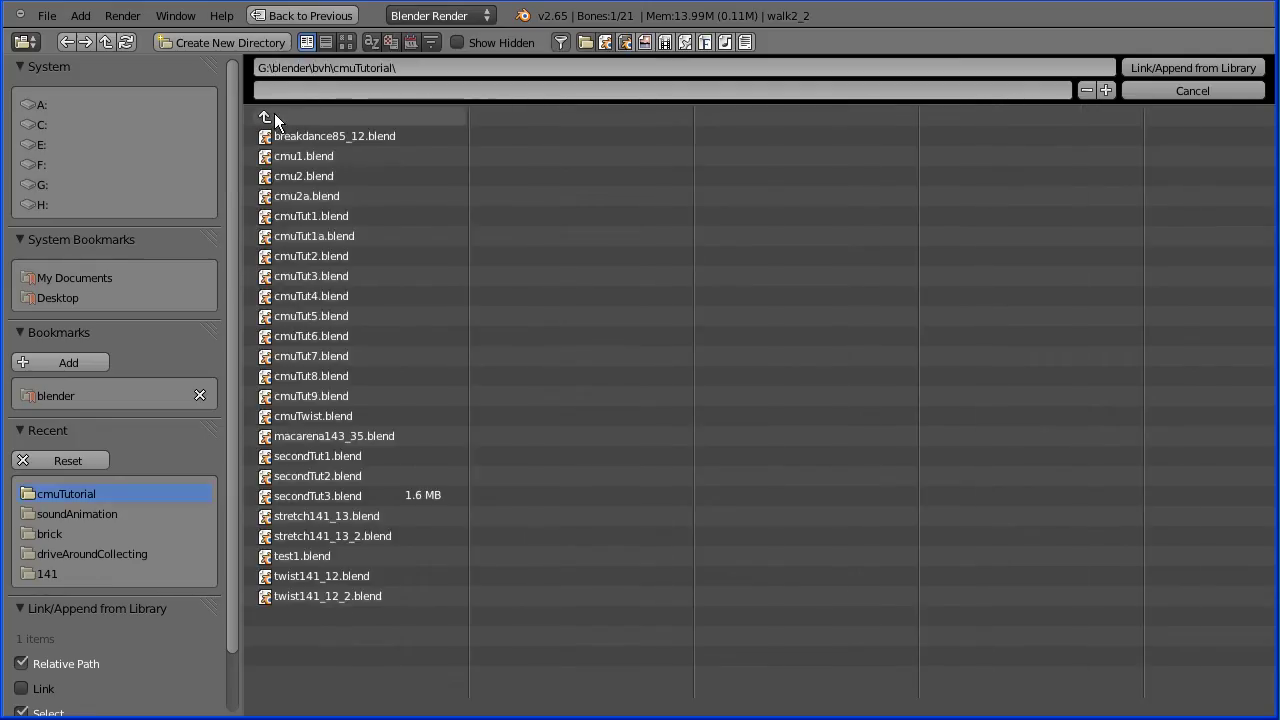
{"action": "left_click", "coordinate": [303, 585]}
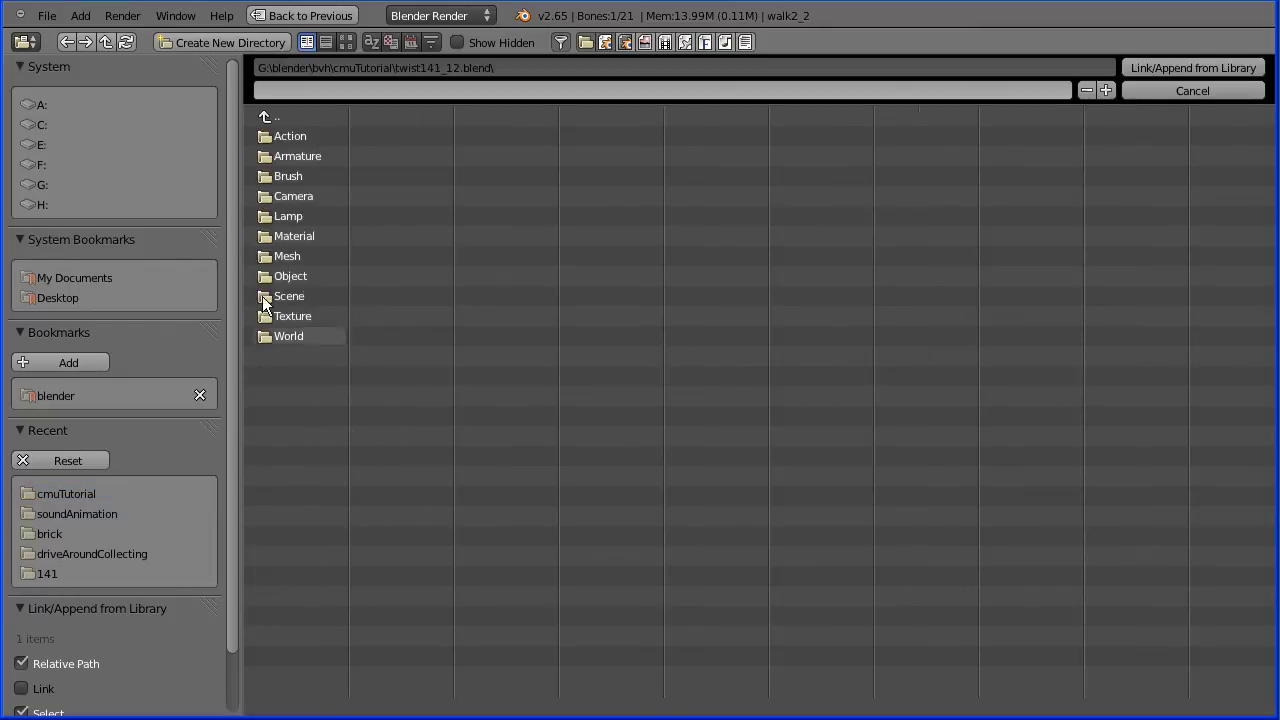
{"action": "left_click", "coordinate": [292, 137]}
{"action": "left_click", "coordinate": [291, 136]}
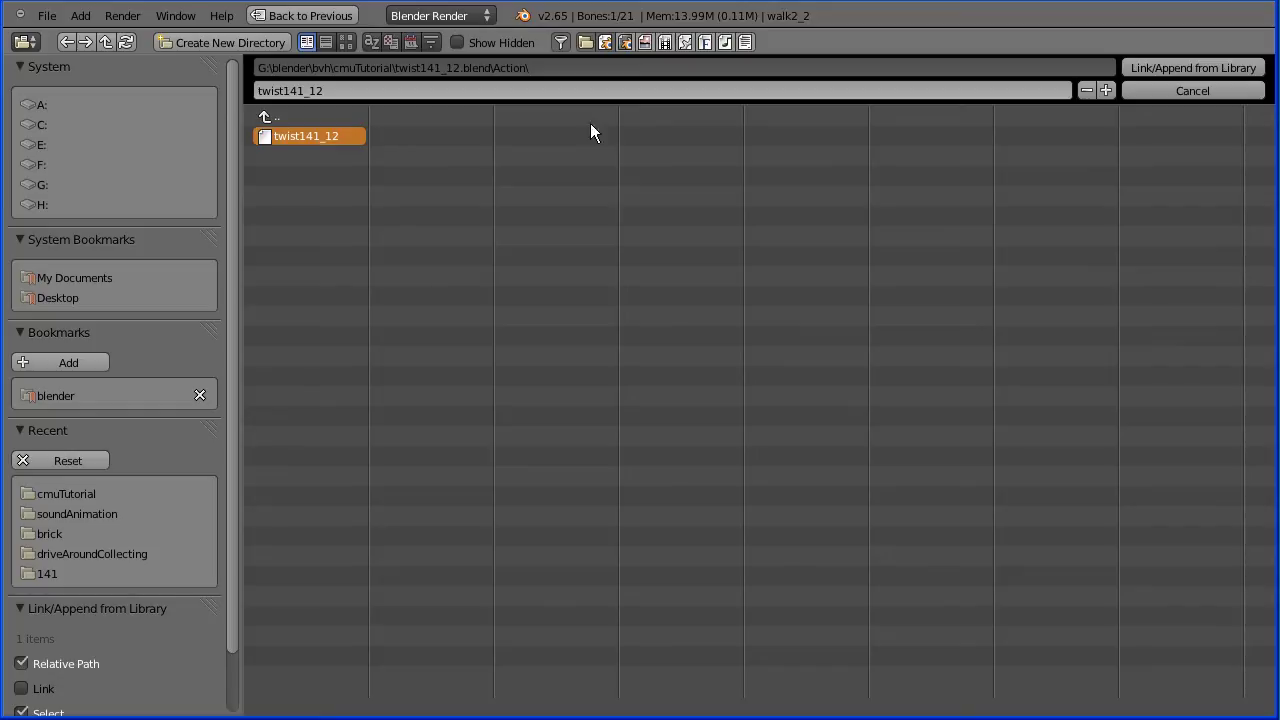
{"action": "left_click", "coordinate": [1174, 66]}
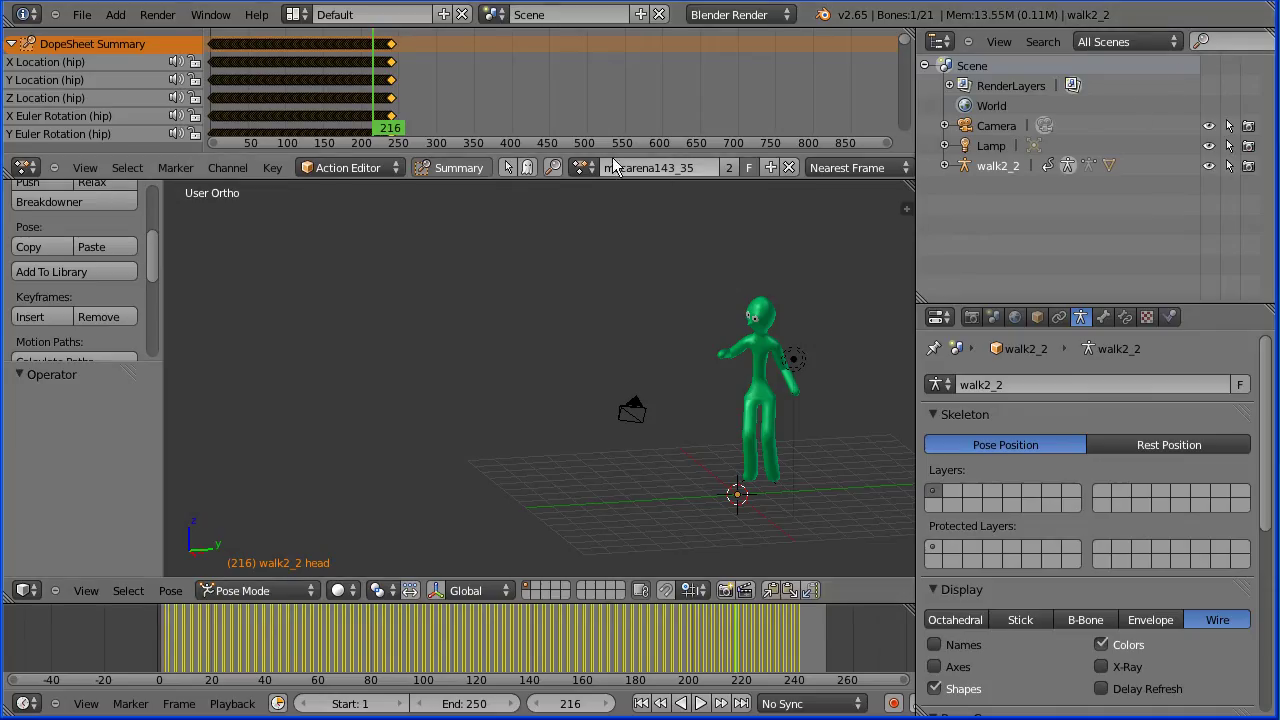
Switch the stickman through breakdance85_14 to twist141_12 and give twist141_12 a fake user
{"action": "left_click", "coordinate": [581, 167]}
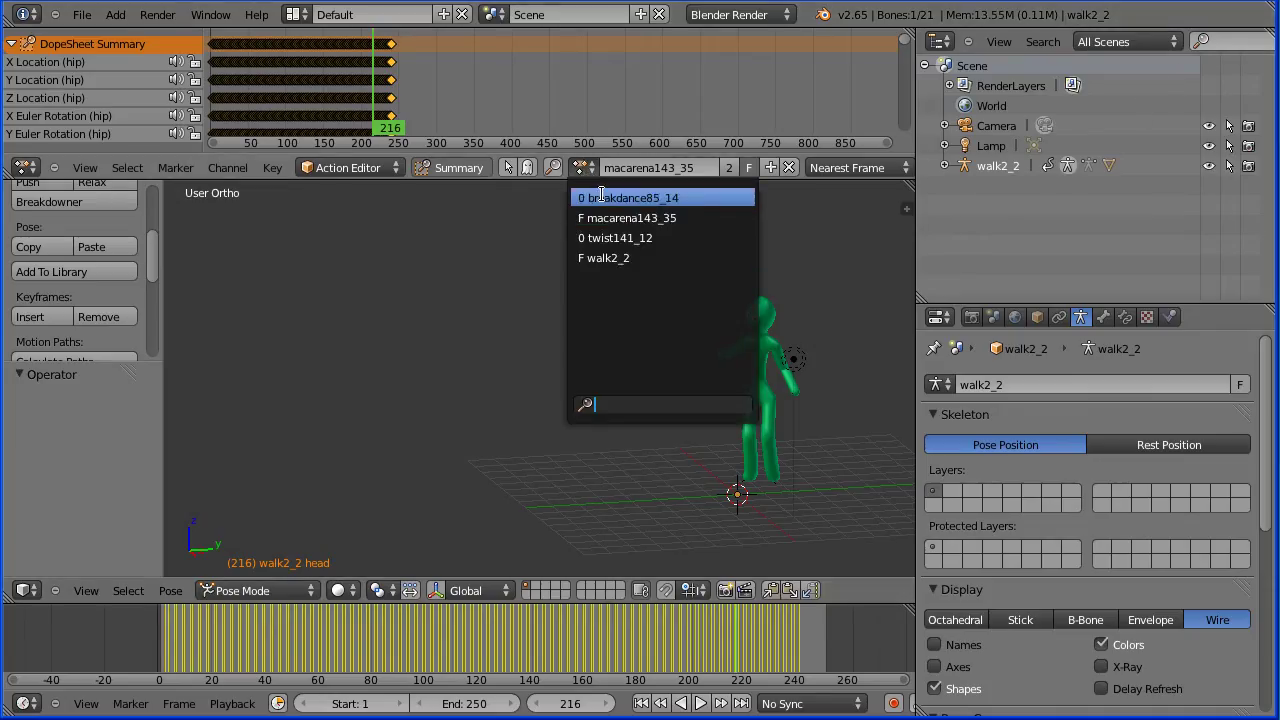
{"action": "left_click", "coordinate": [605, 197]}
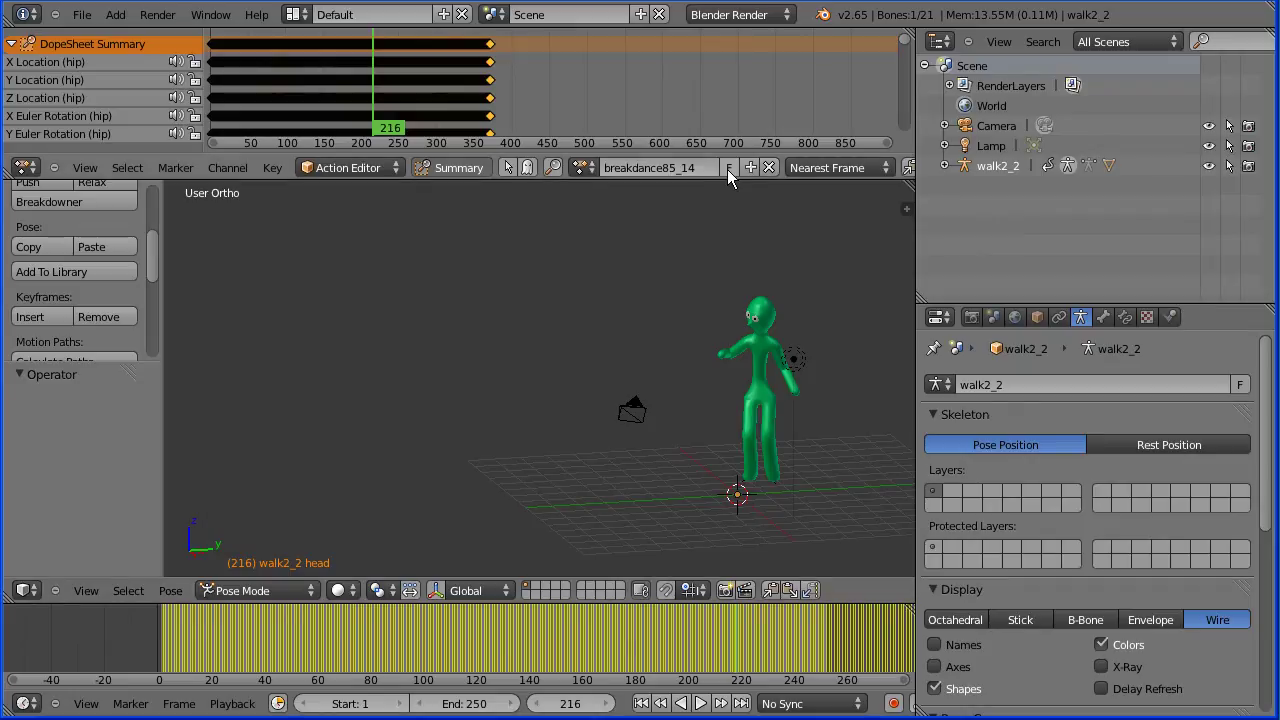
{"action": "left_click", "coordinate": [583, 167]}
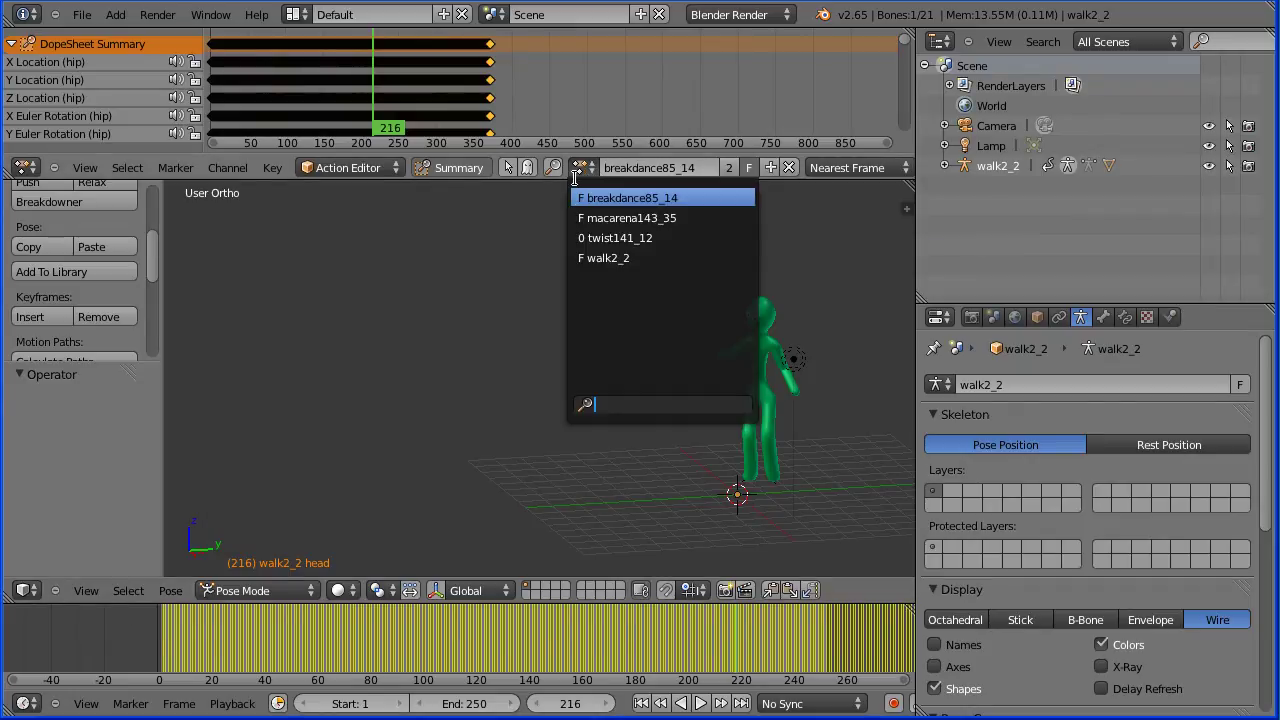
{"action": "left_click", "coordinate": [590, 238]}
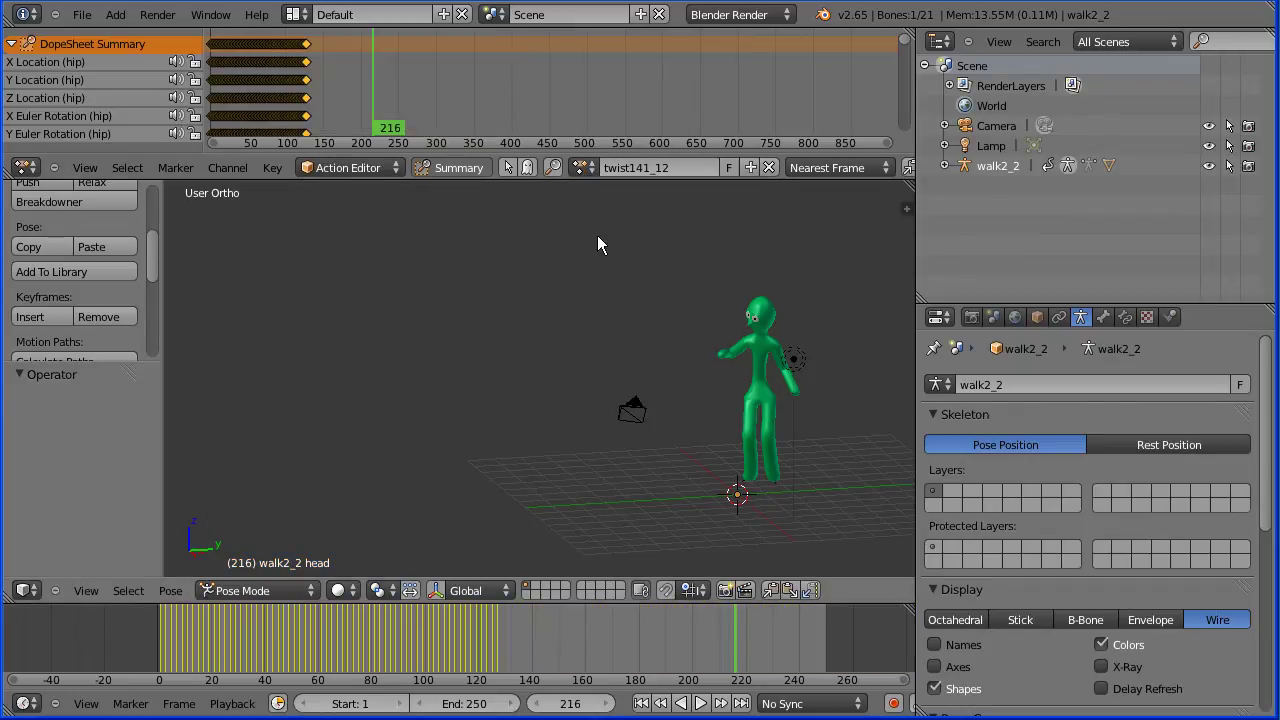
{"action": "left_click", "coordinate": [730, 168]}
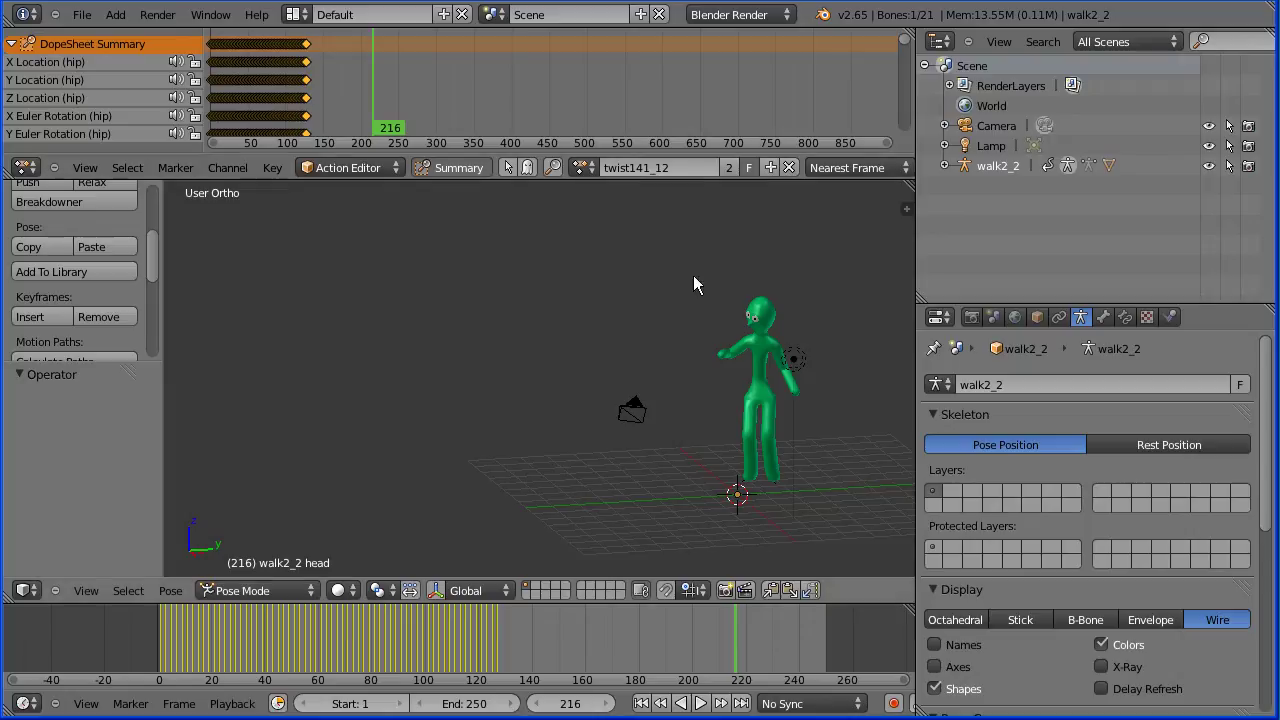
Play the twist animation from frame 1, stopping at frame 126
{"action": "left_click", "coordinate": [641, 703]}
{"action": "left_click", "coordinate": [701, 703]}
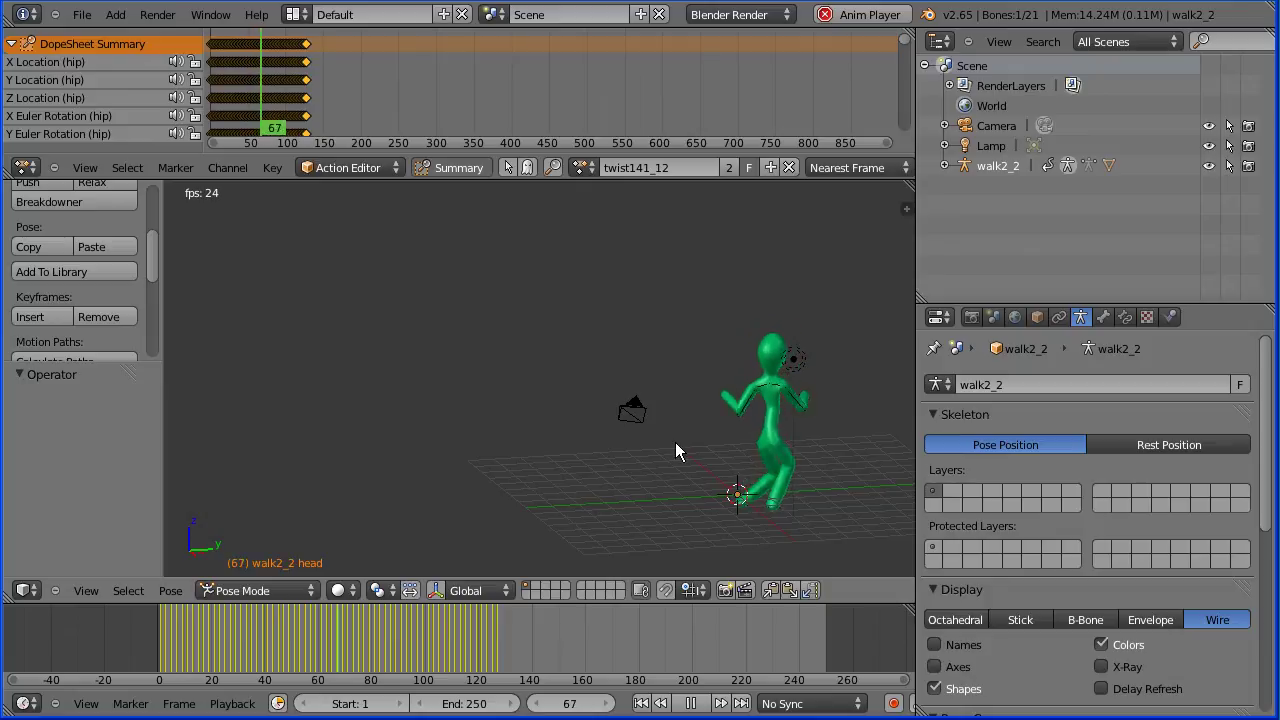
{"action": "left_click", "coordinate": [690, 703]}
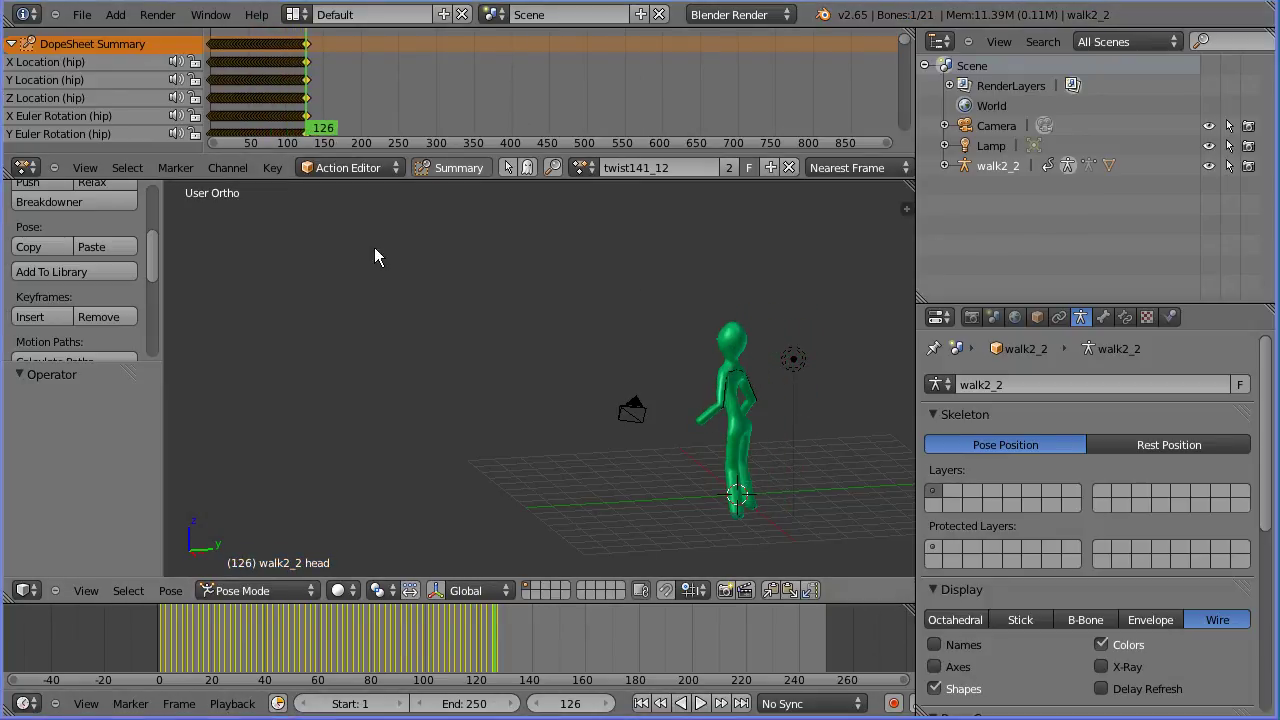
{"action": "left_click", "coordinate": [83, 15]}
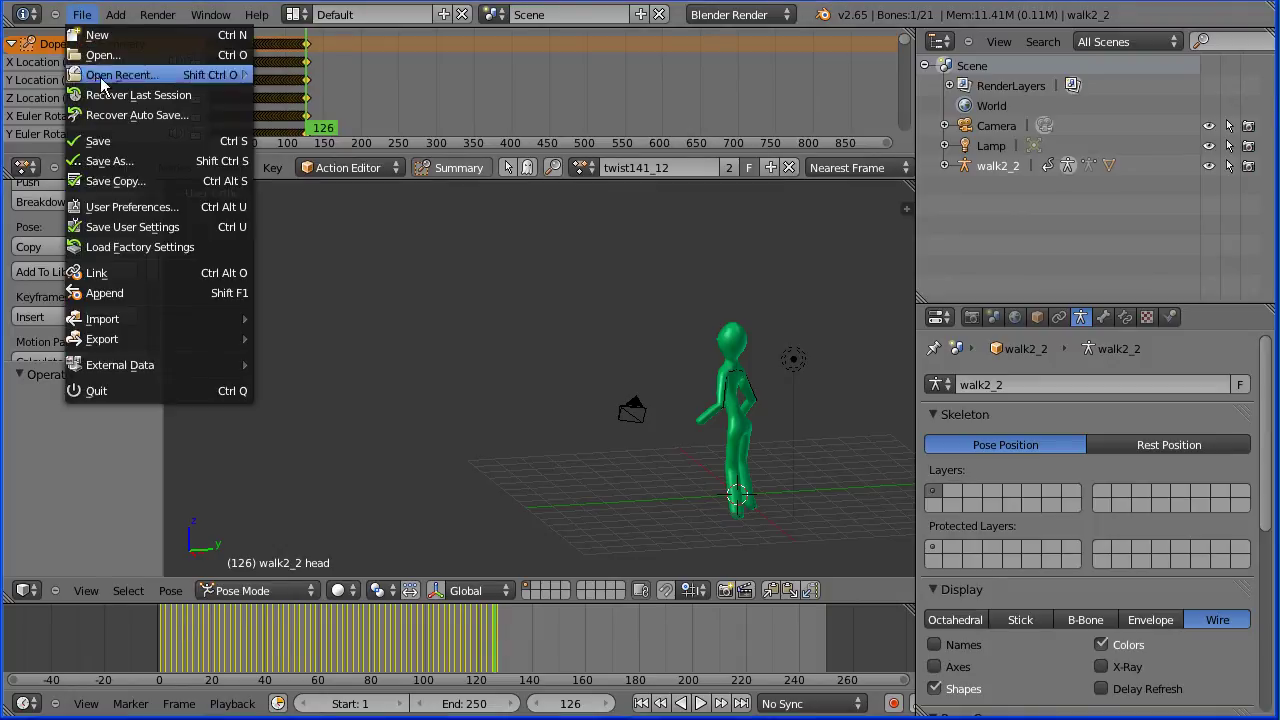
Enable Motion Capture Tools under Animation add-ons and follow its Link to the Wiki
{"action": "left_click", "coordinate": [203, 206]}
{"action": "left_click_drag", "start_coordinate": [325, 33], "coordinate": [423, 79]}
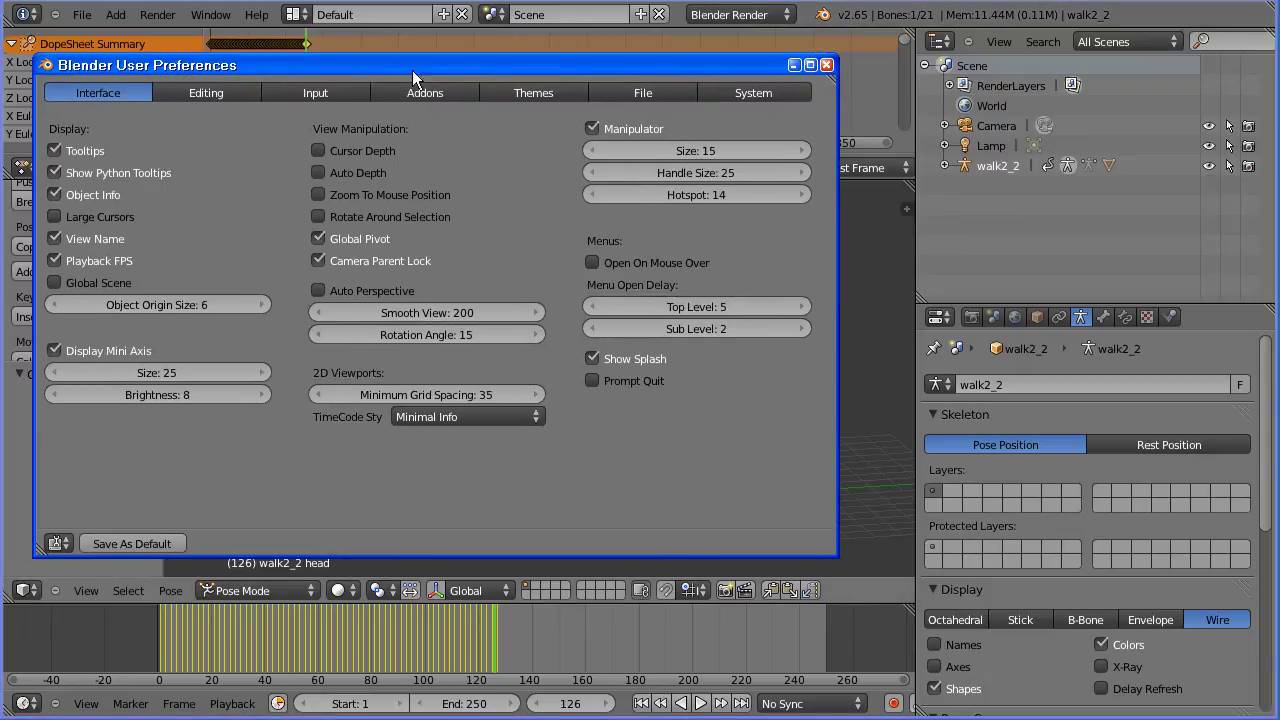
{"action": "left_click", "coordinate": [423, 90]}
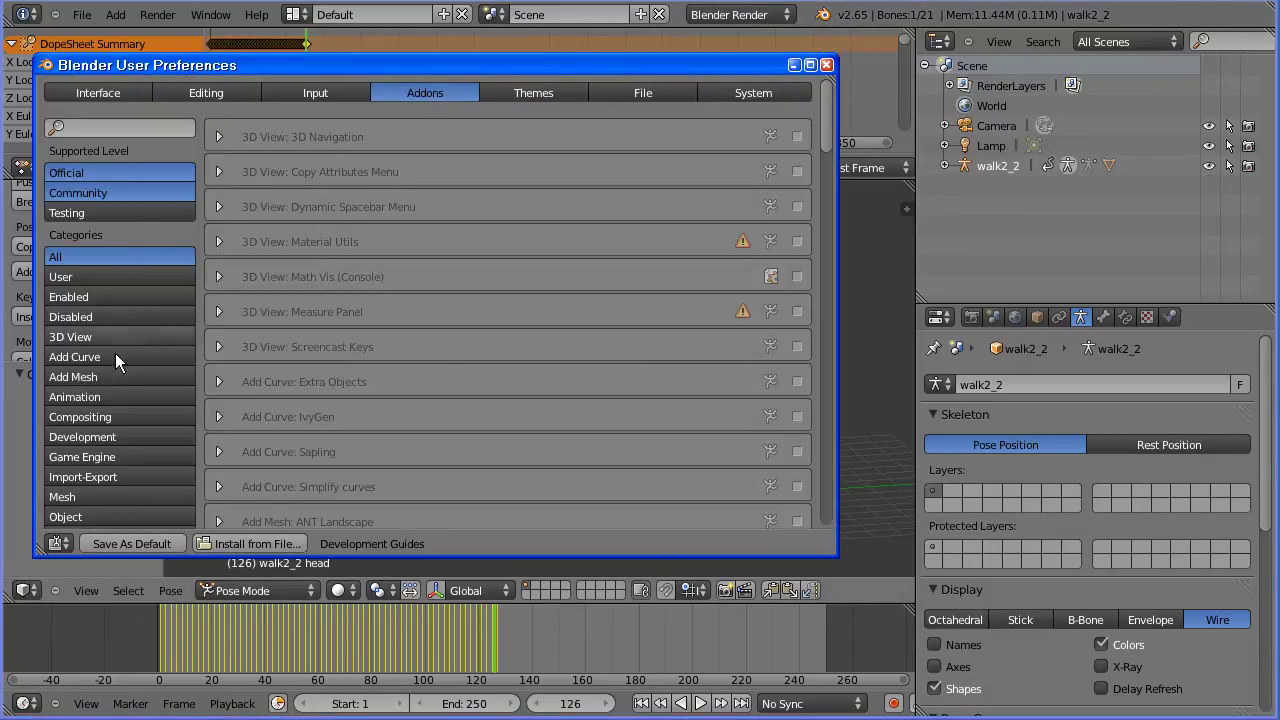
{"action": "left_click", "coordinate": [133, 395]}
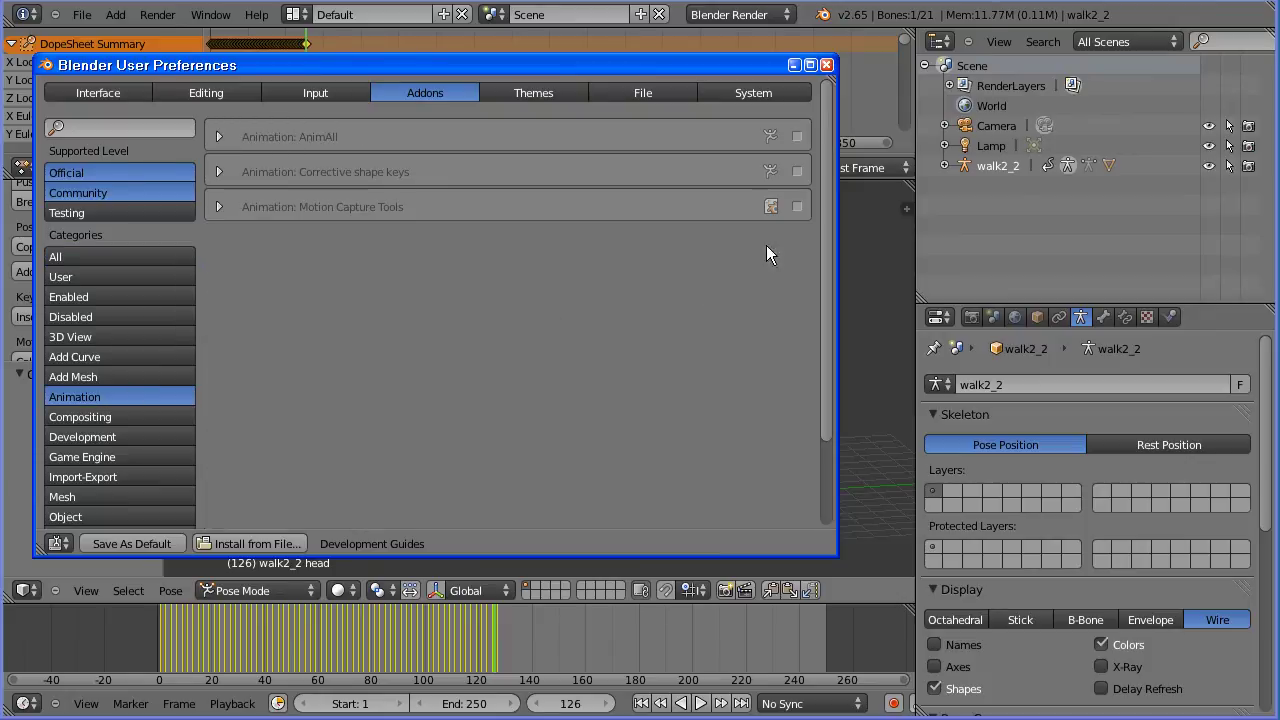
{"action": "left_click", "coordinate": [797, 207]}
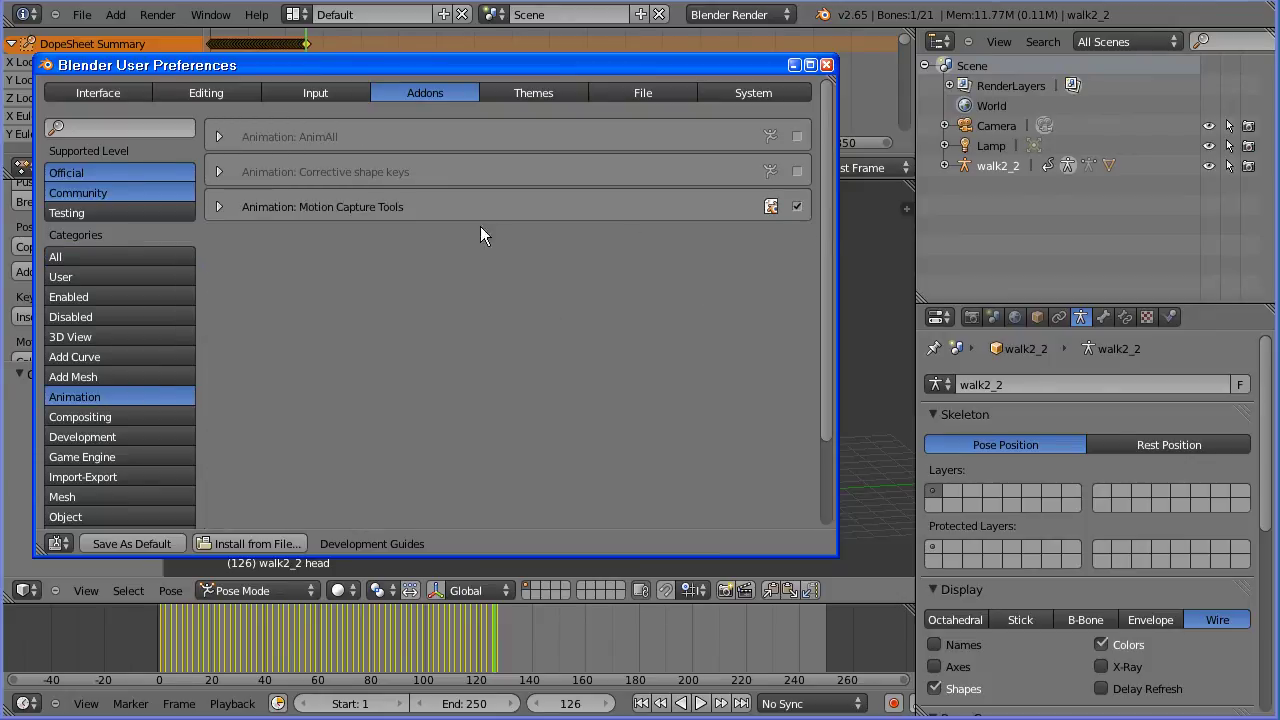
{"action": "left_click", "coordinate": [220, 207]}
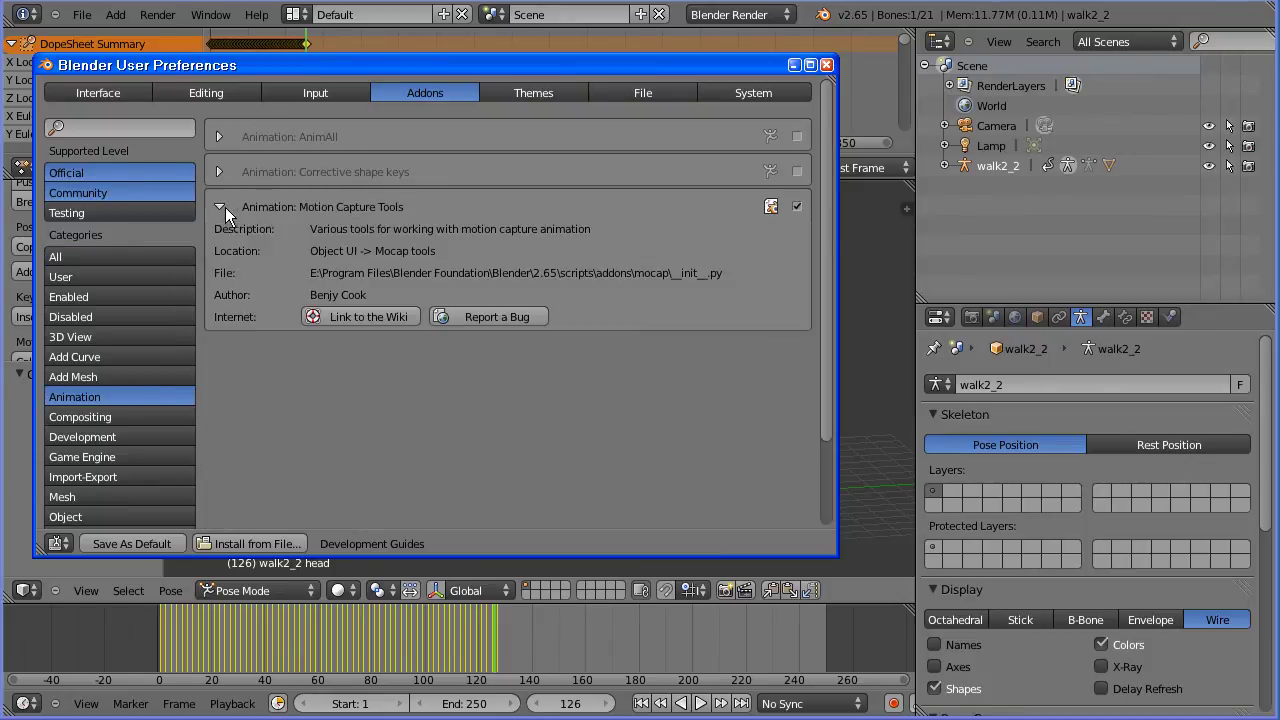
{"action": "left_click", "coordinate": [374, 319]}
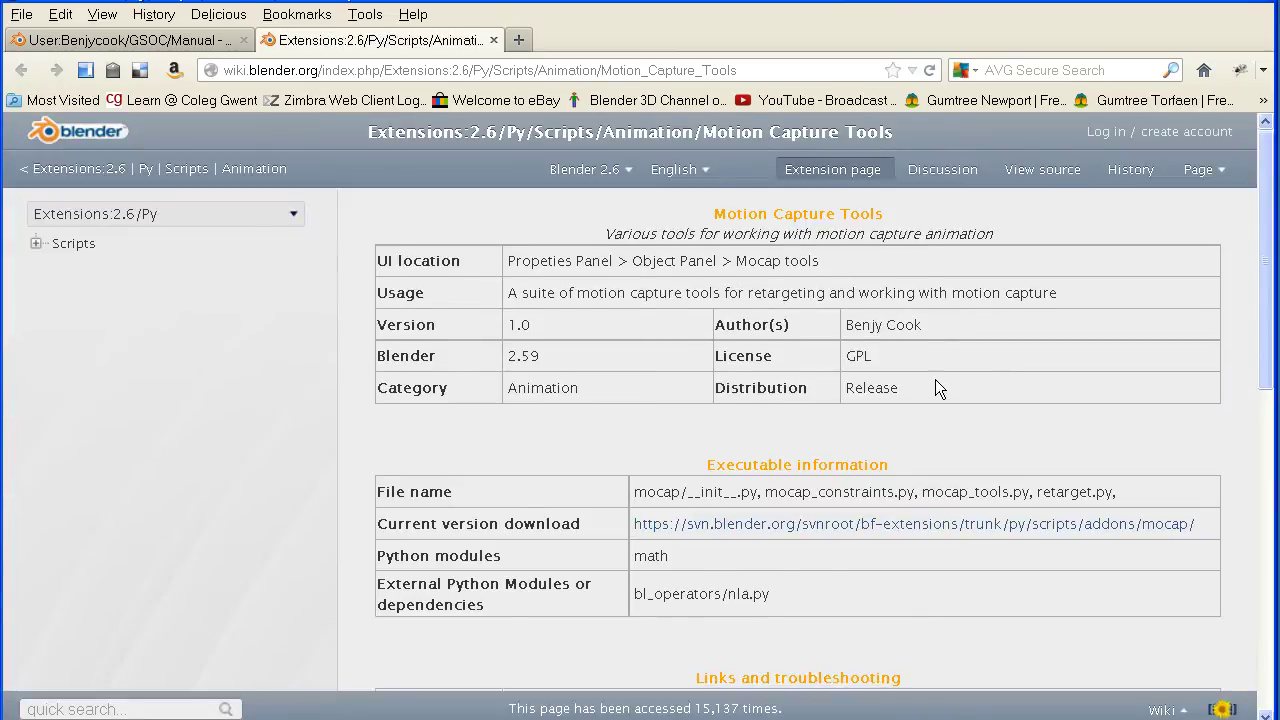
Highlight the Purpose paragraph's first sentence, then follow the Usage section's User Manual link
{"action": "scroll", "coordinate": [935, 377], "scroll_direction": "down", "scroll_amount": 5}
{"action": "left_click_drag", "start_coordinate": [376, 347], "coordinate": [590, 372]}
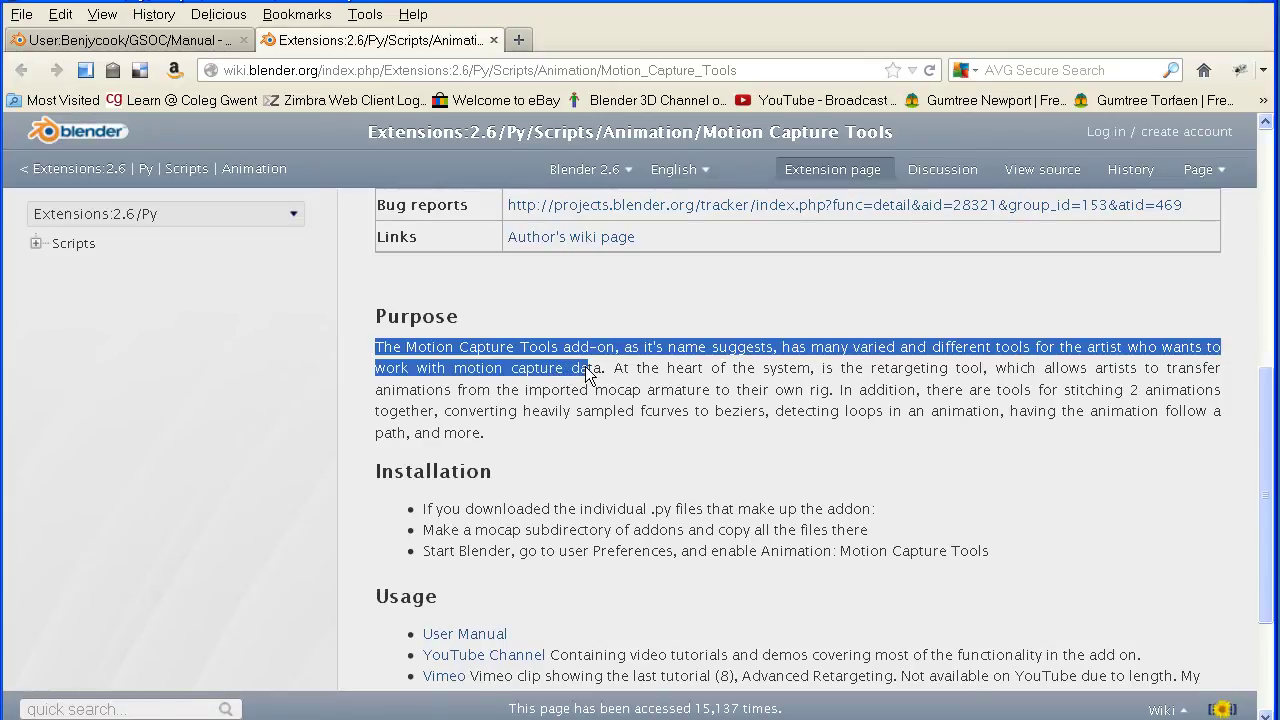
{"action": "scroll", "coordinate": [513, 432], "scroll_direction": "down", "scroll_amount": 2}
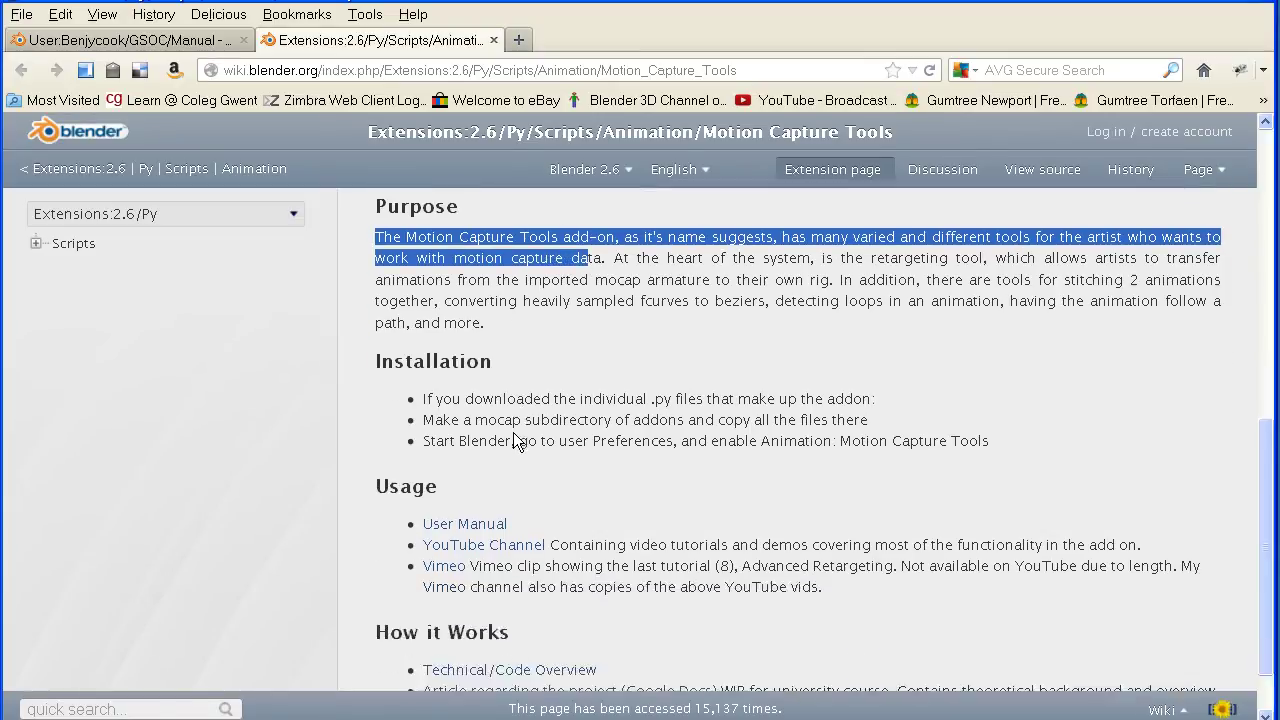
{"action": "left_click", "coordinate": [474, 514]}
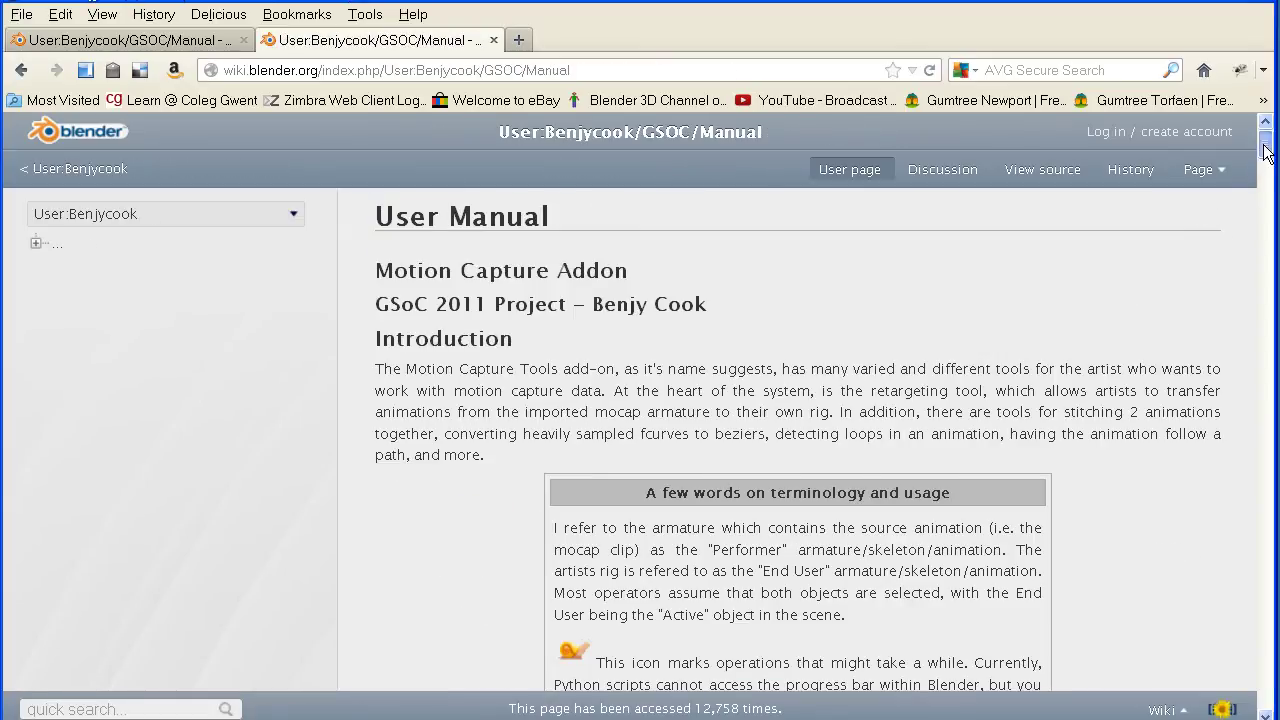
Scroll the user manual down to the Retargeting section with the add-on panel image
{"action": "left_click_drag", "start_coordinate": [1265, 150], "coordinate": [1274, 247]}
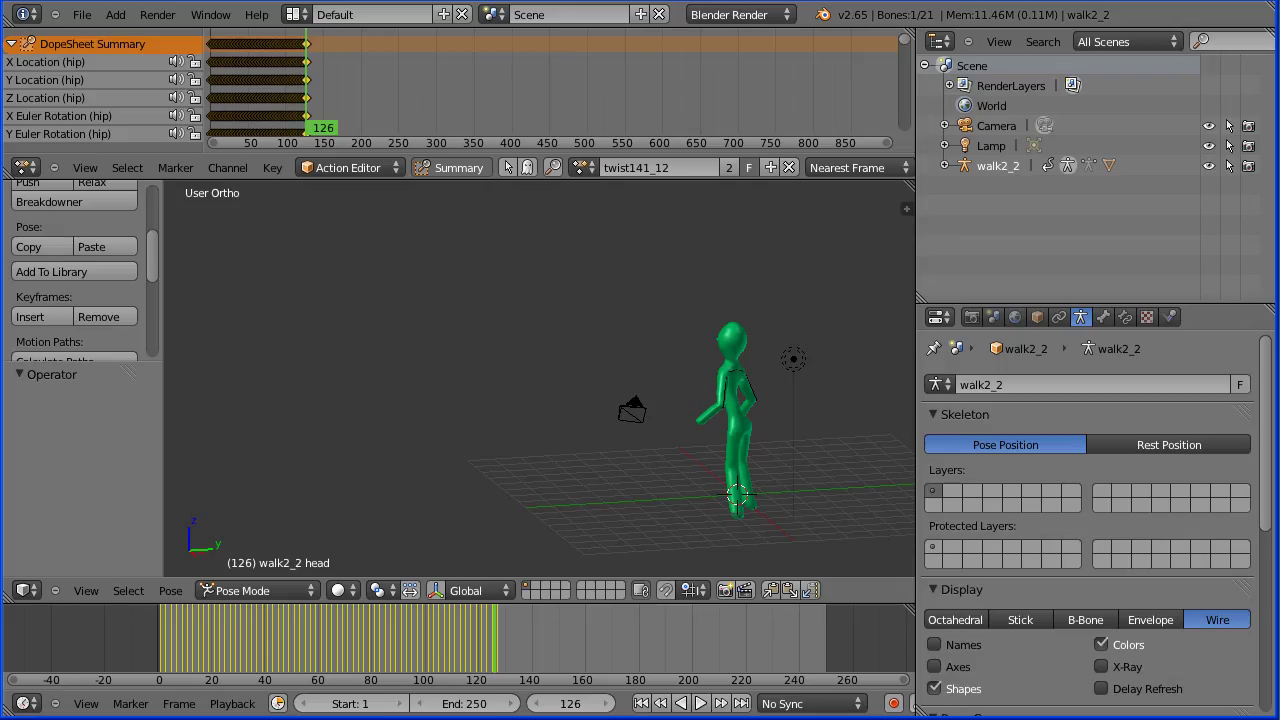
Show the armature's Object properties and scroll to the Mocap Fixes and Extra Mocap Tools panels
{"action": "left_click", "coordinate": [1037, 316]}
{"action": "scroll", "coordinate": [1268, 376], "scroll_direction": "down", "scroll_amount": 15}
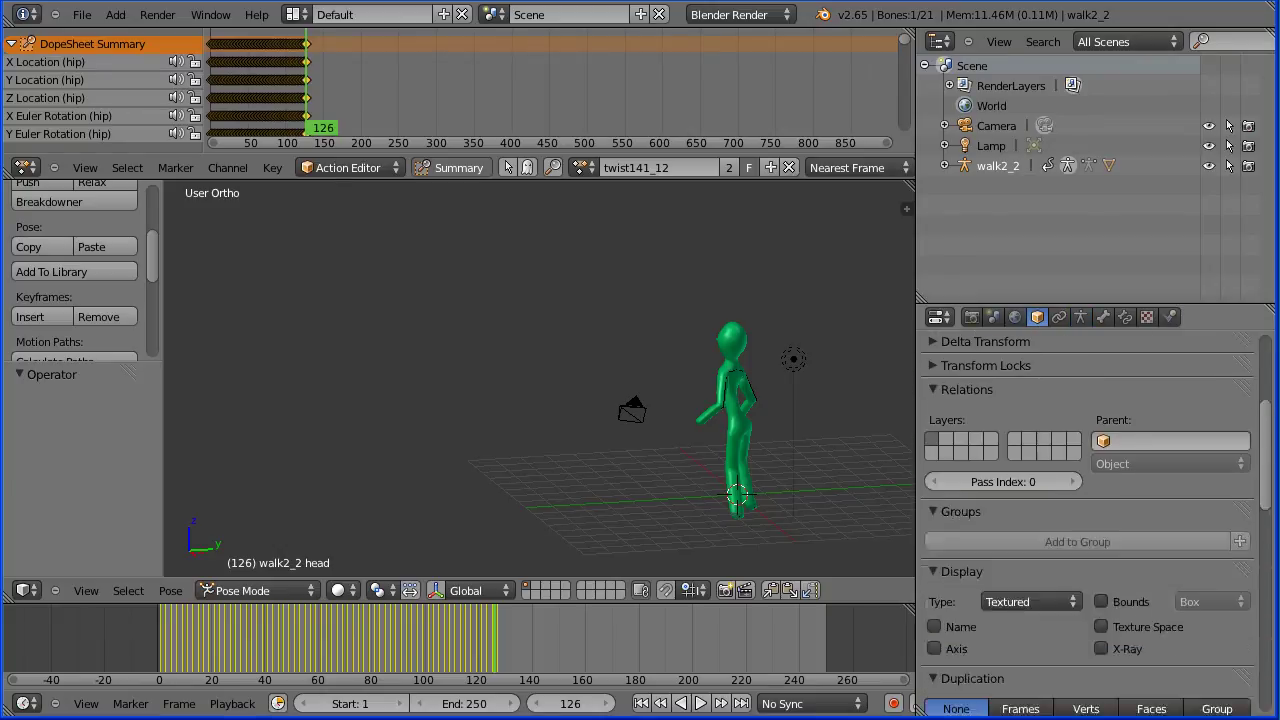
{"action": "scroll", "coordinate": [1090, 520], "scroll_direction": "down", "scroll_amount": 5}
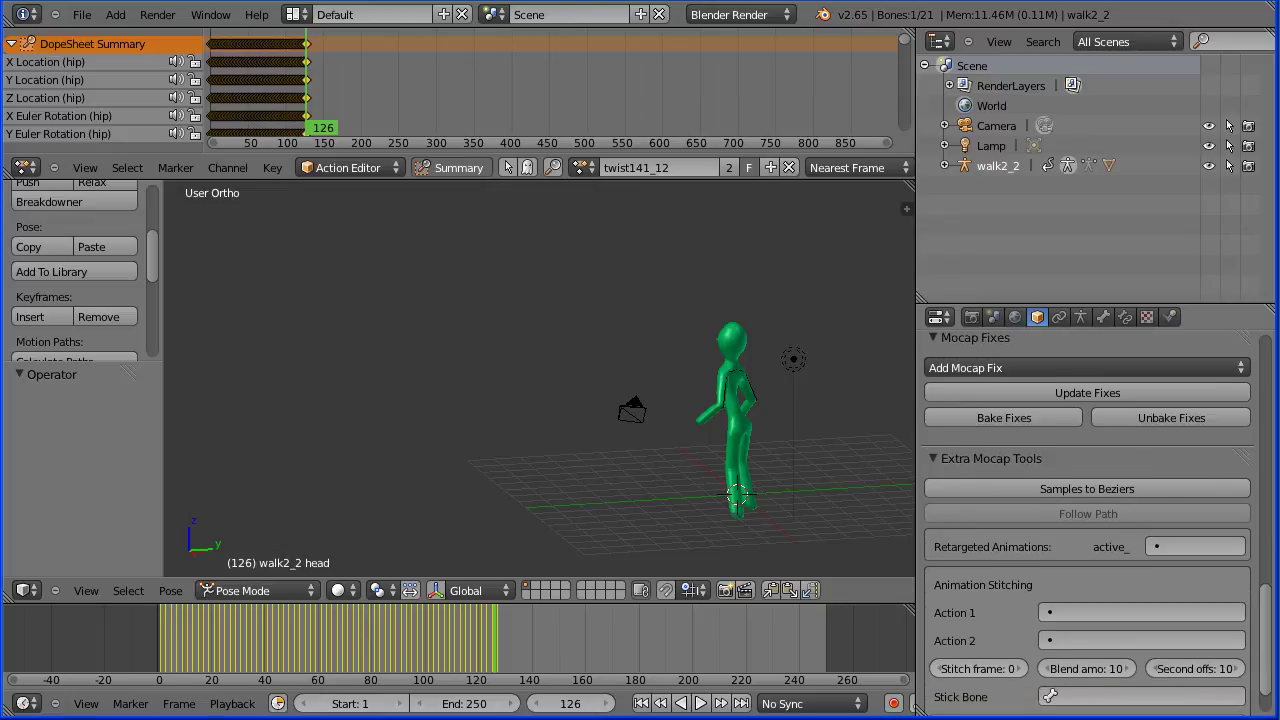
{"action": "scroll", "coordinate": [1218, 502], "scroll_direction": "up", "scroll_amount": 1}
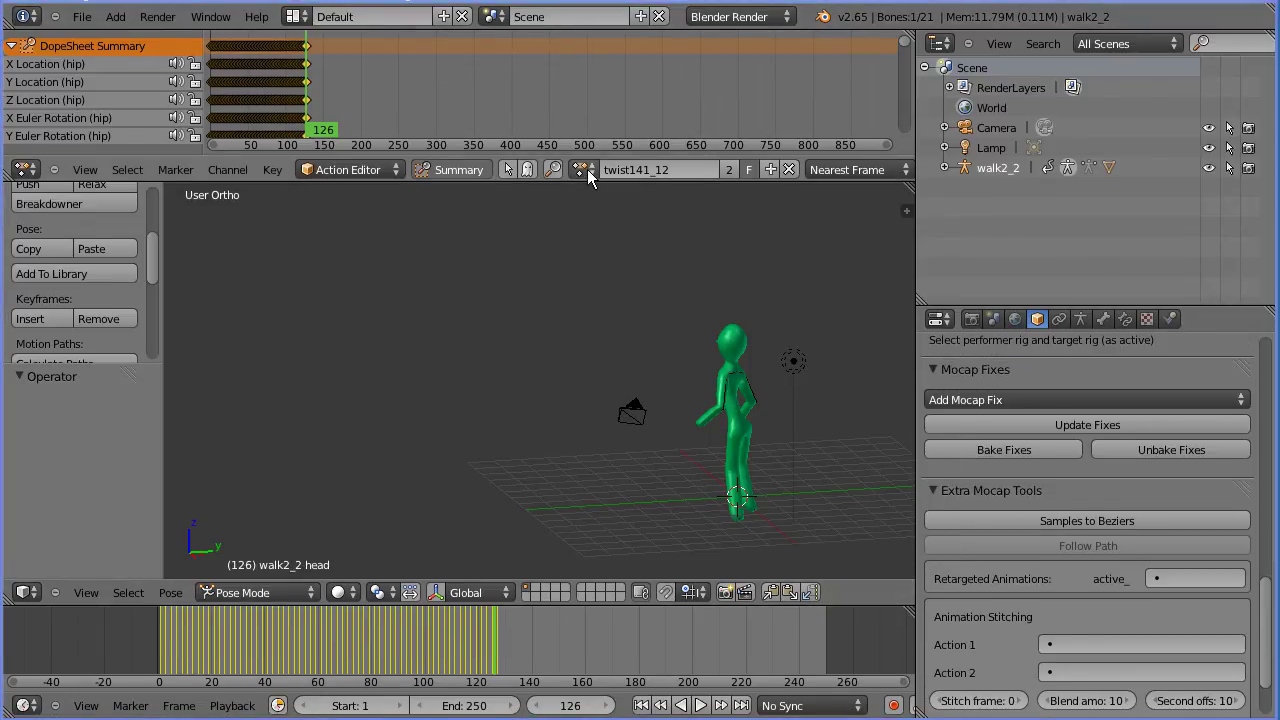
{"action": "left_click", "coordinate": [584, 169]}
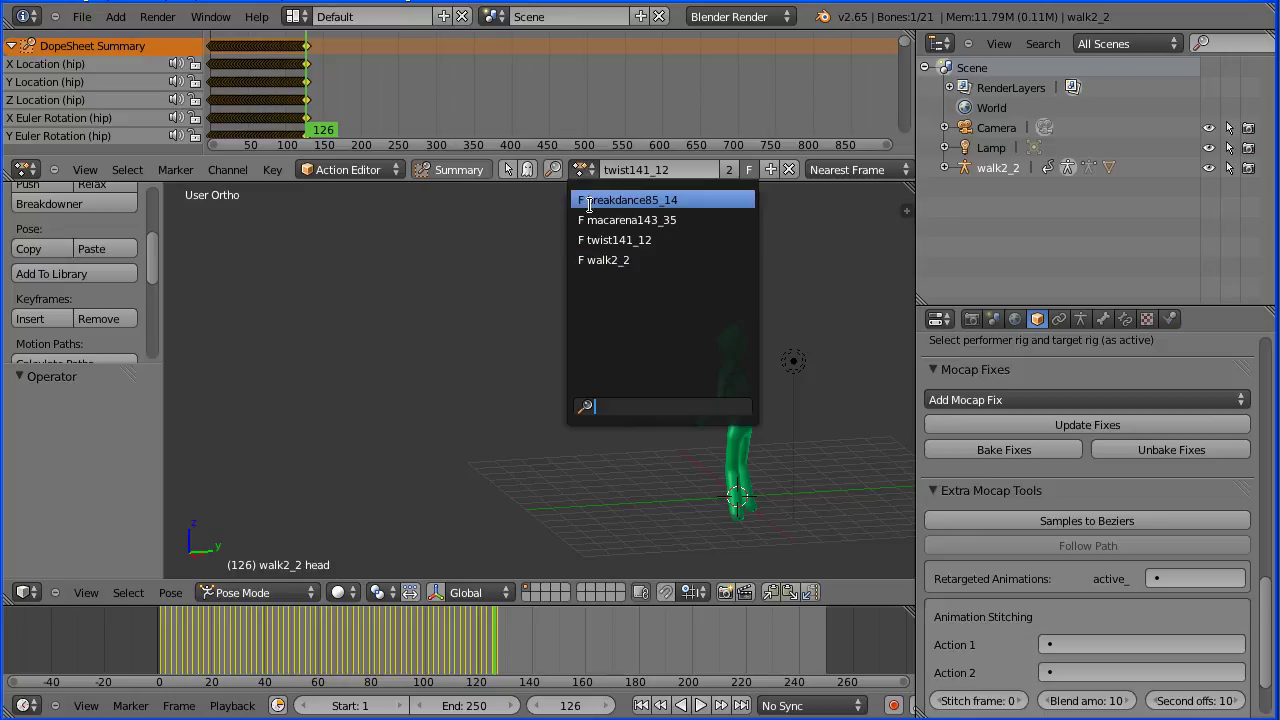
Switch the stickman to breakdance85_14 and play it from frame 1
{"action": "left_click", "coordinate": [735, 201]}
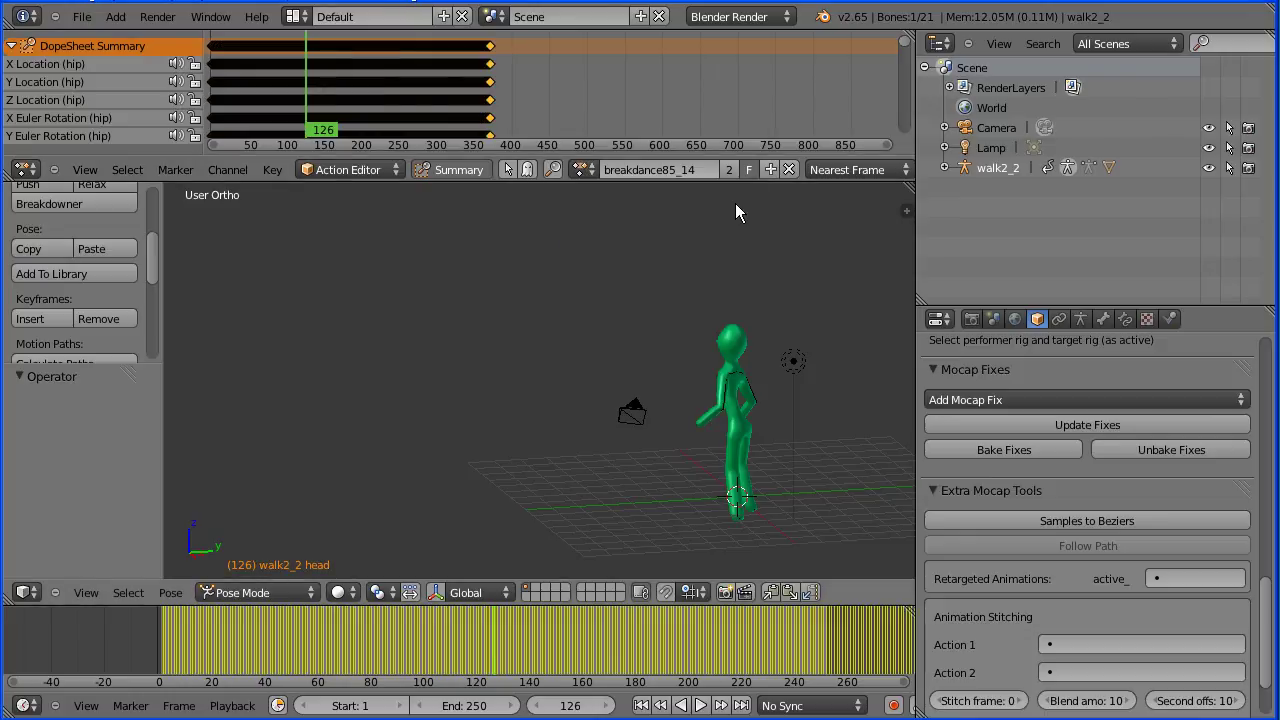
{"action": "left_click", "coordinate": [642, 706]}
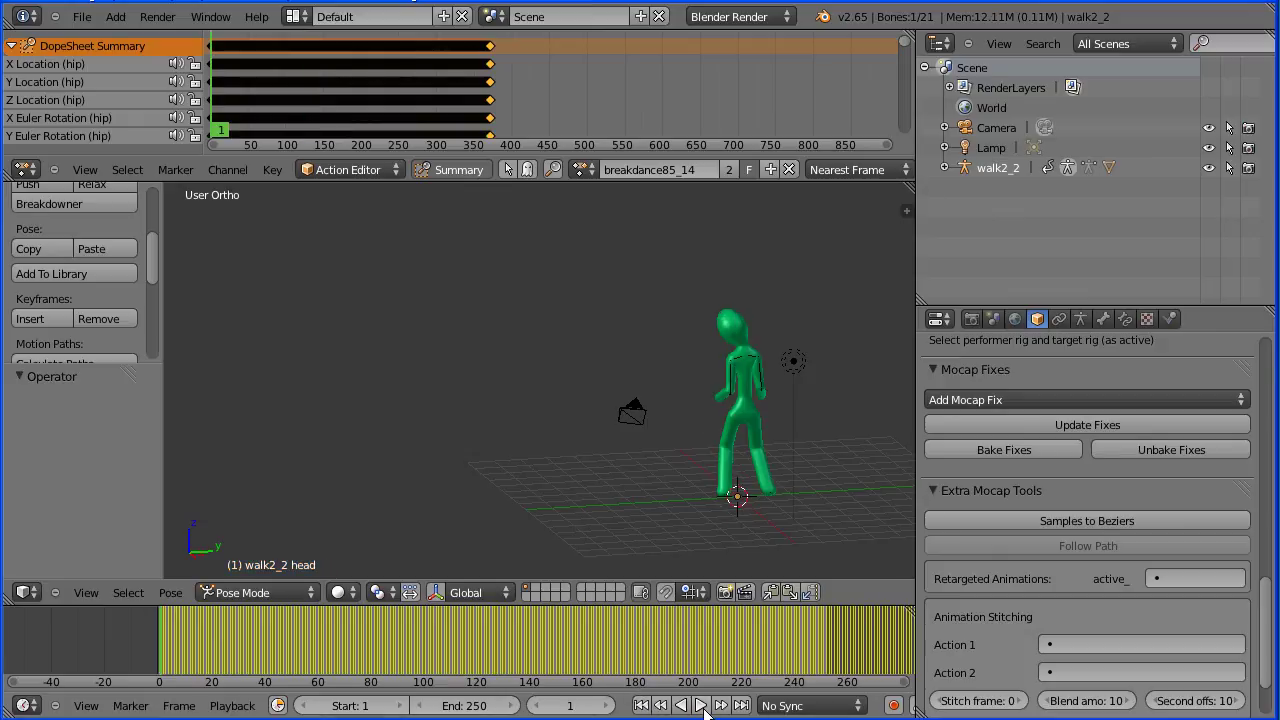
{"action": "left_click", "coordinate": [701, 705]}
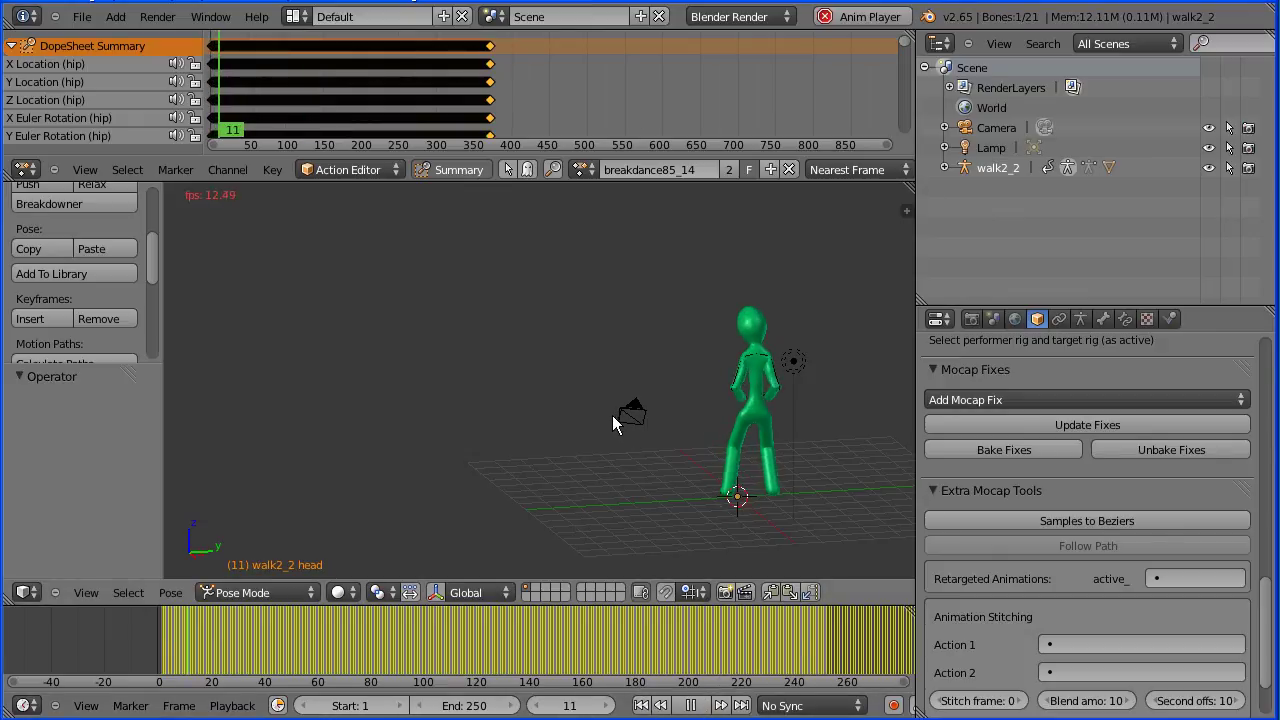